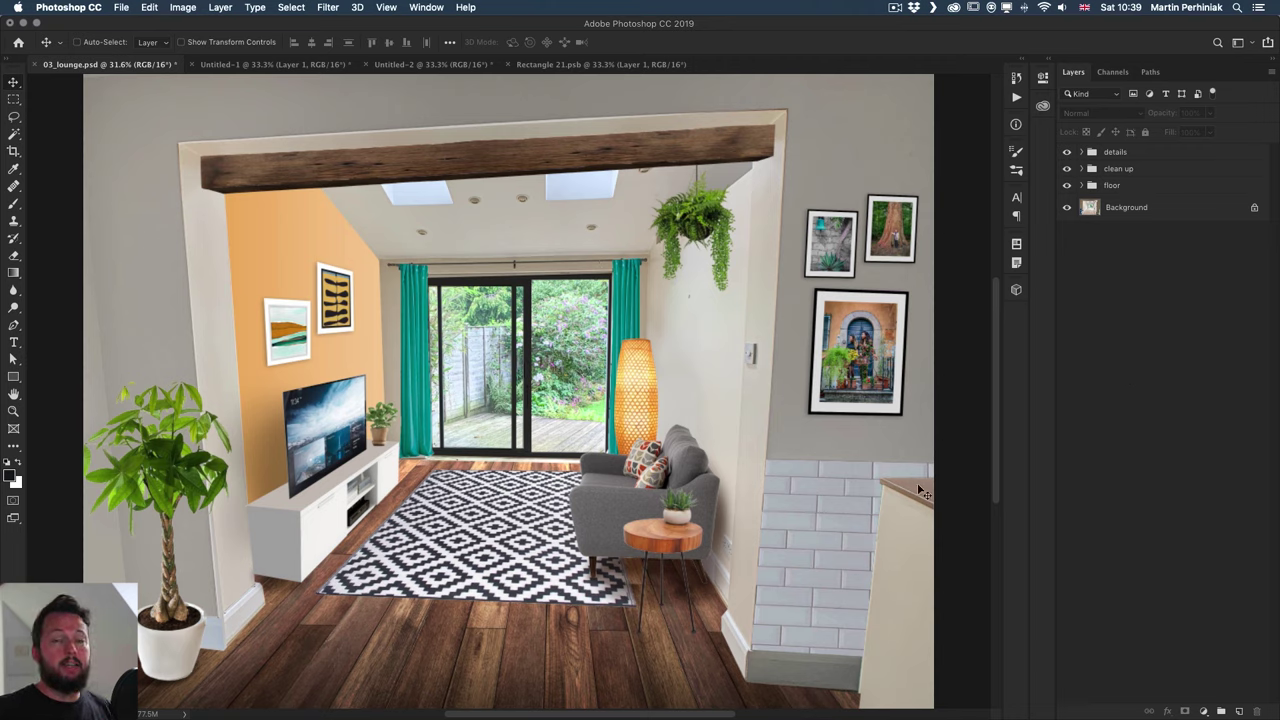
# Briefly toggle the floor group off and on, then hide the details, clean up and floor groups
pyautogui.click(1066, 185)
pyautogui.click(1066, 185)
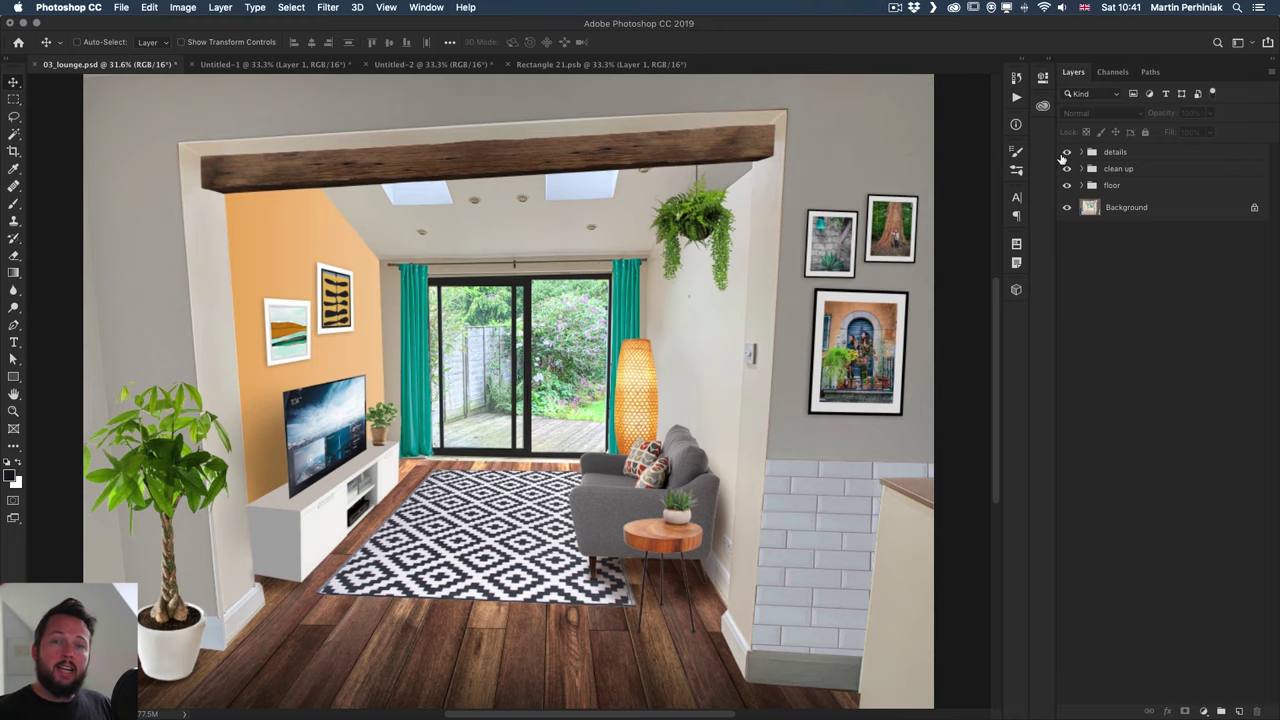
pyautogui.moveTo(1065, 152); pyautogui.dragTo(1062, 186)
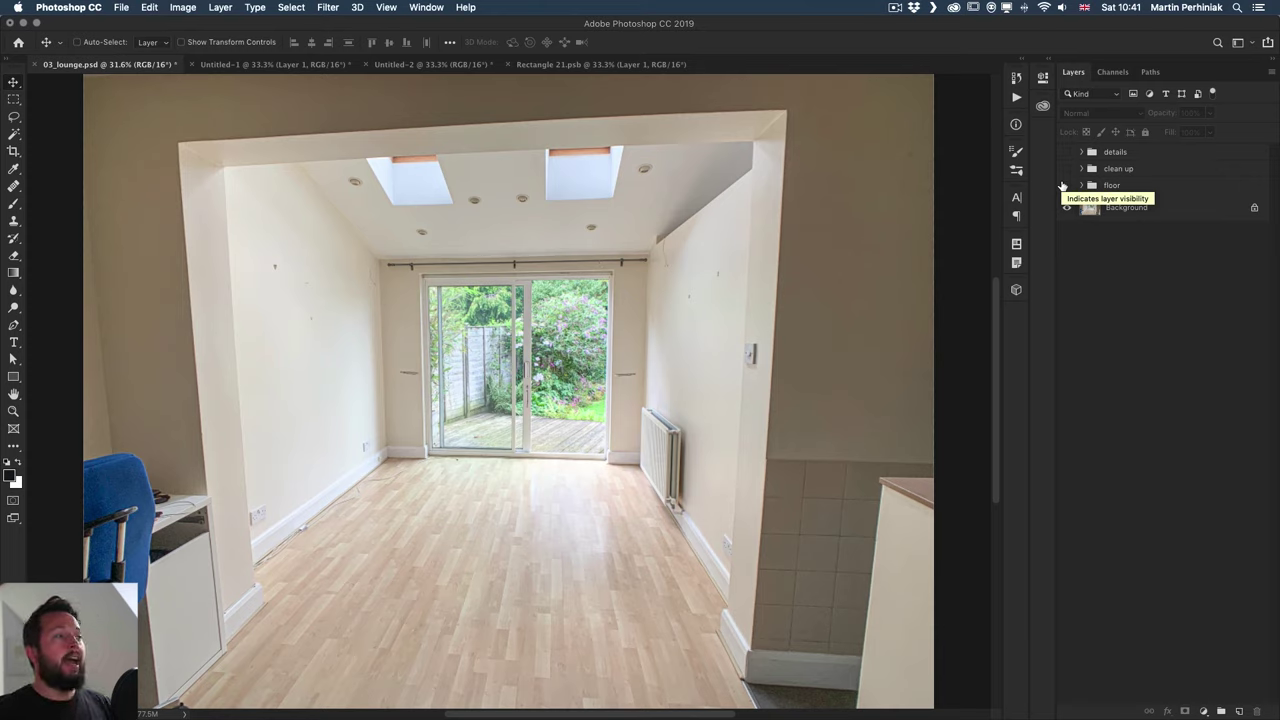
# Show the clean up, details and dark wood floor groups, briefly previewing the vertical beams
pyautogui.click(1066, 169)
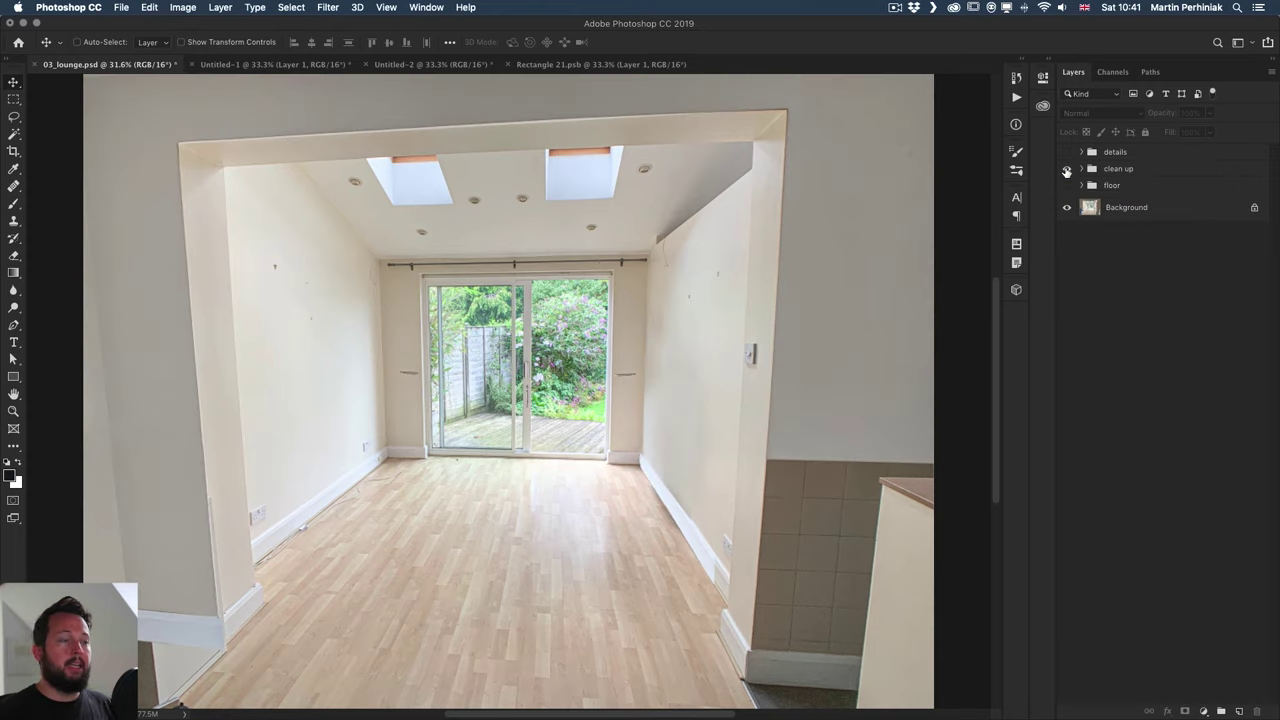
pyautogui.click(1066, 169)
pyautogui.click(1066, 169)
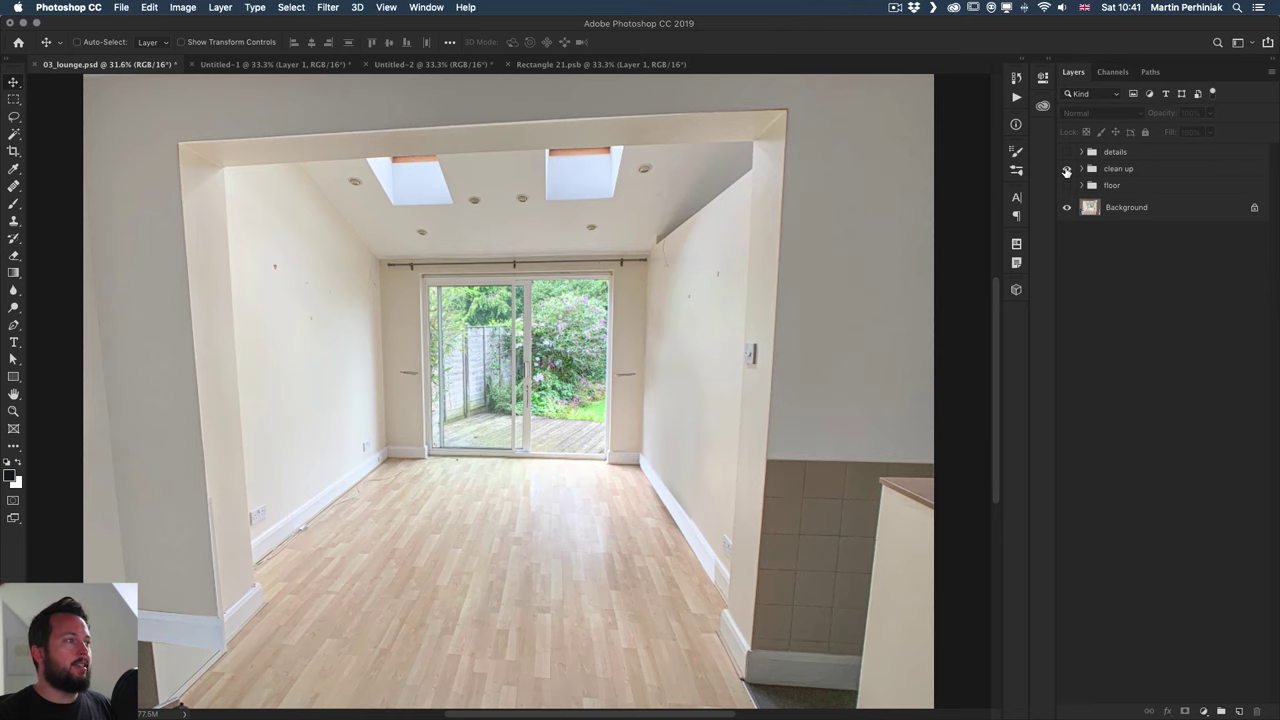
pyautogui.click(1066, 152)
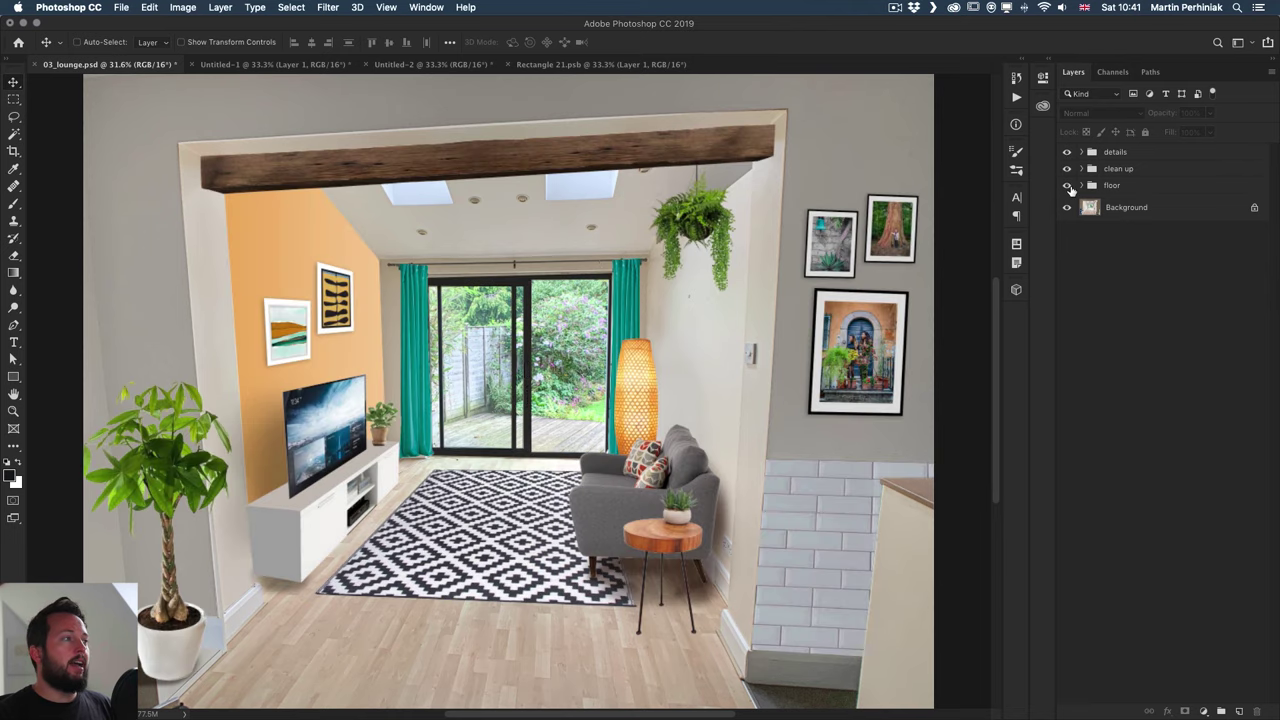
pyautogui.click(1067, 186)
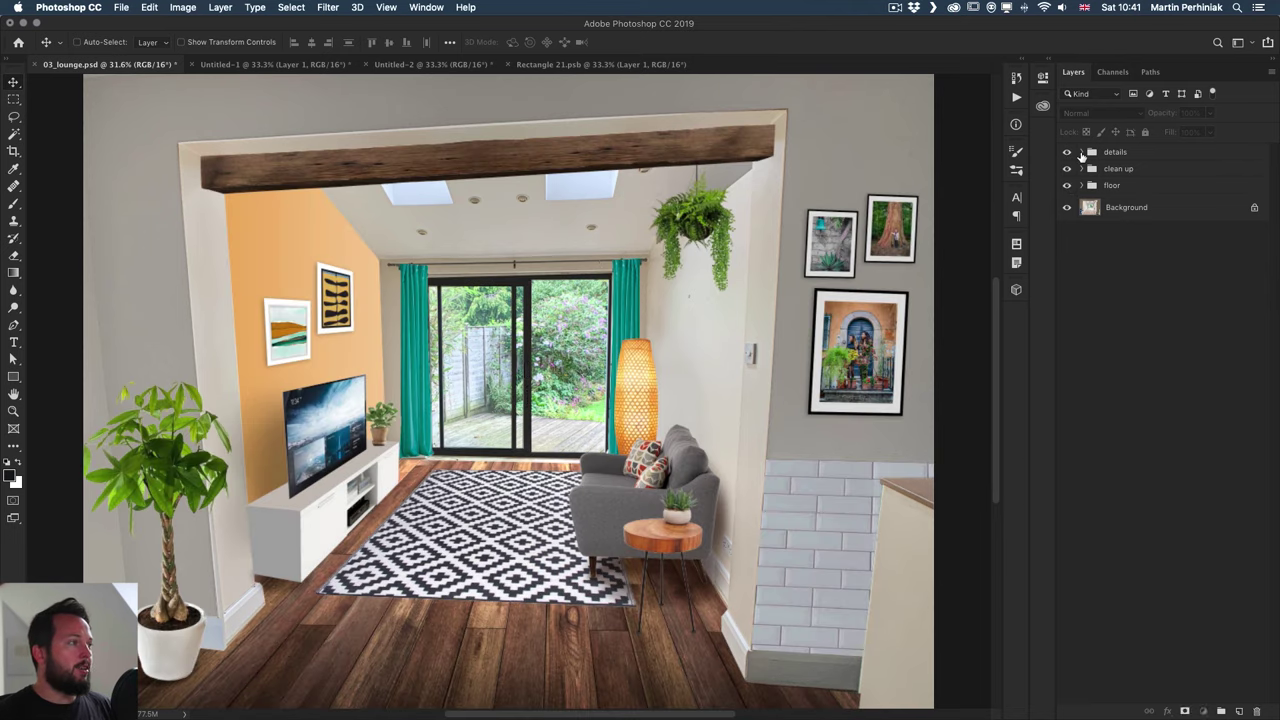
pyautogui.click(1080, 152)
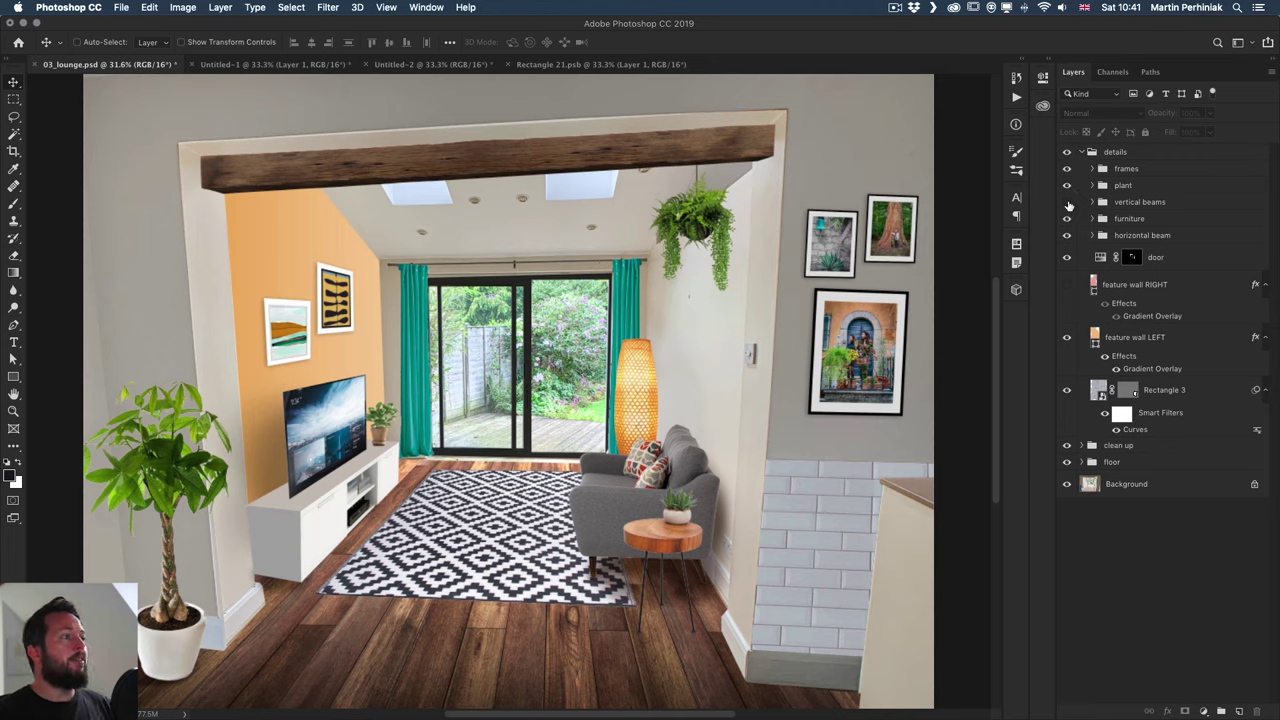
pyautogui.click(1066, 202)
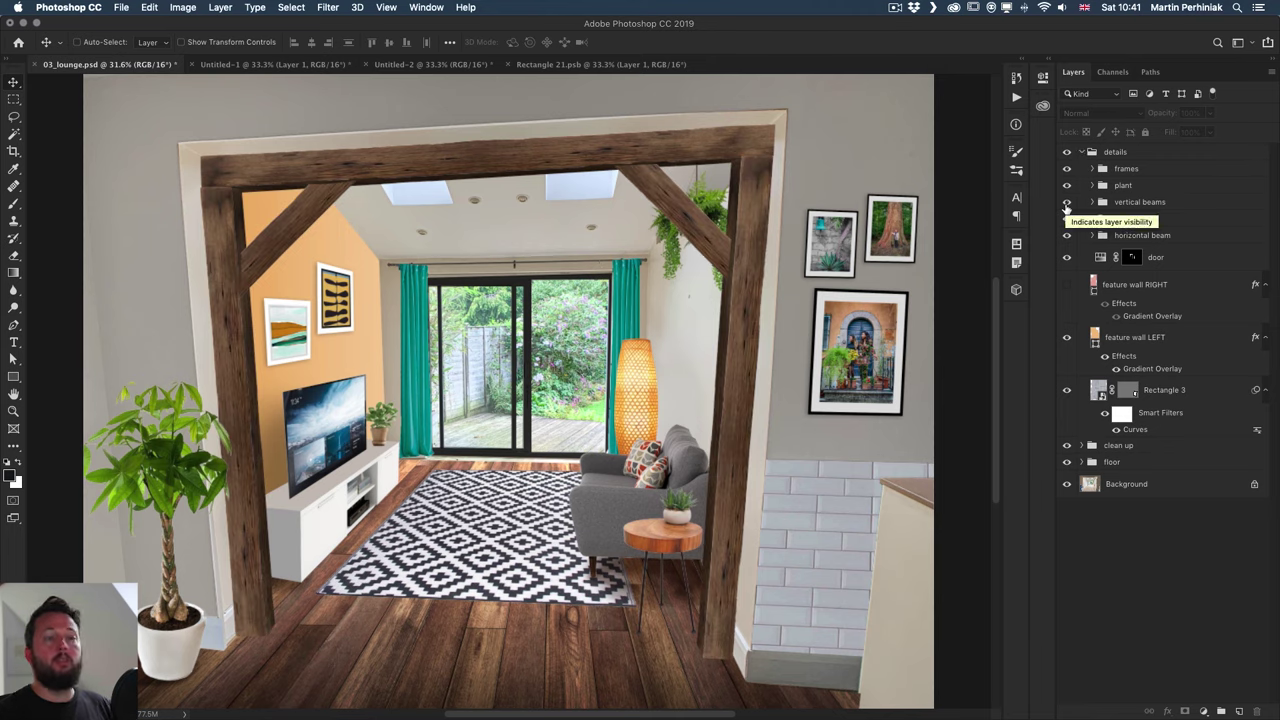
pyautogui.click(1066, 204)
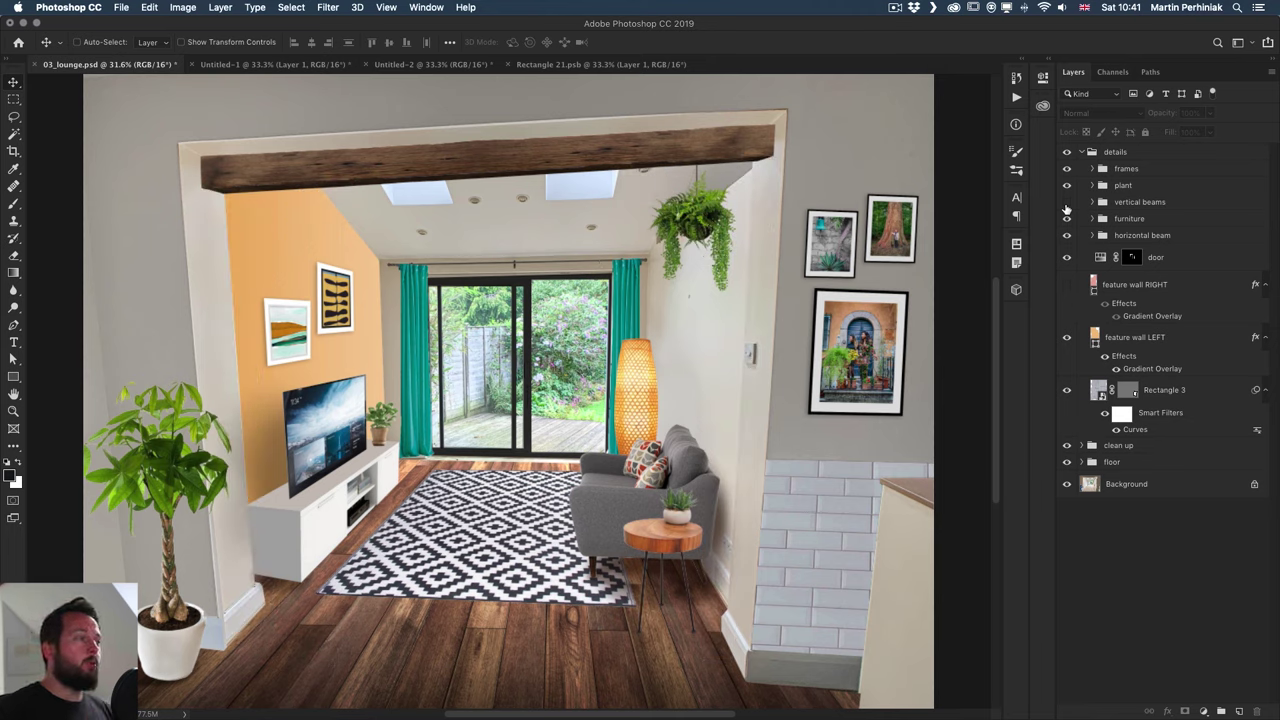
pyautogui.click(1081, 152)
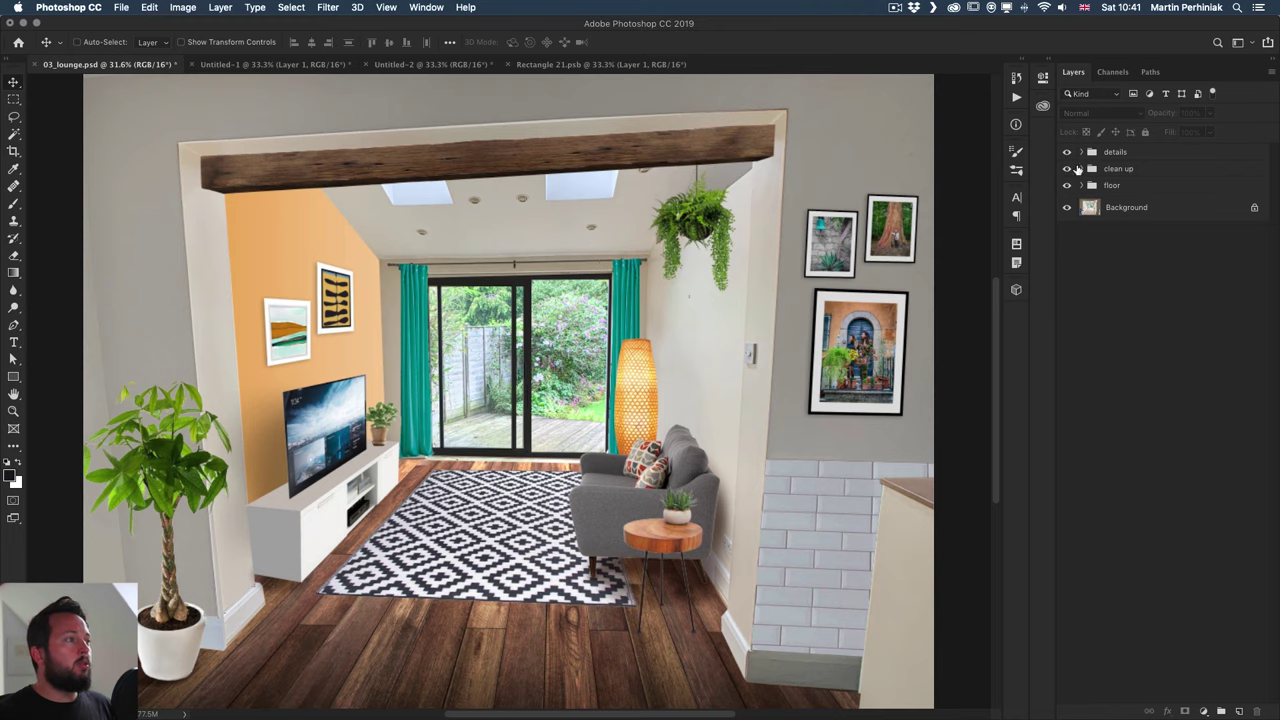
# Hide the details group and the floor group's Rectangle 21 wood texture layer
pyautogui.click(1067, 152)
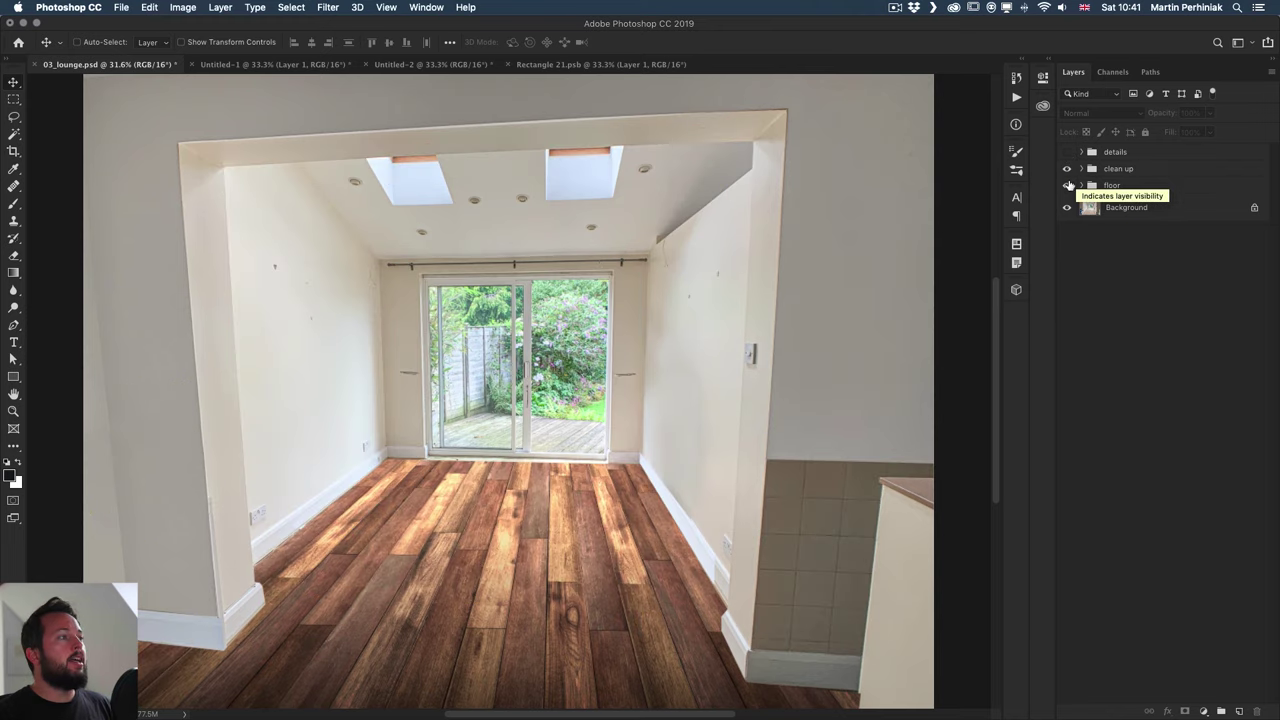
pyautogui.click(1067, 185)
pyautogui.click(1067, 185)
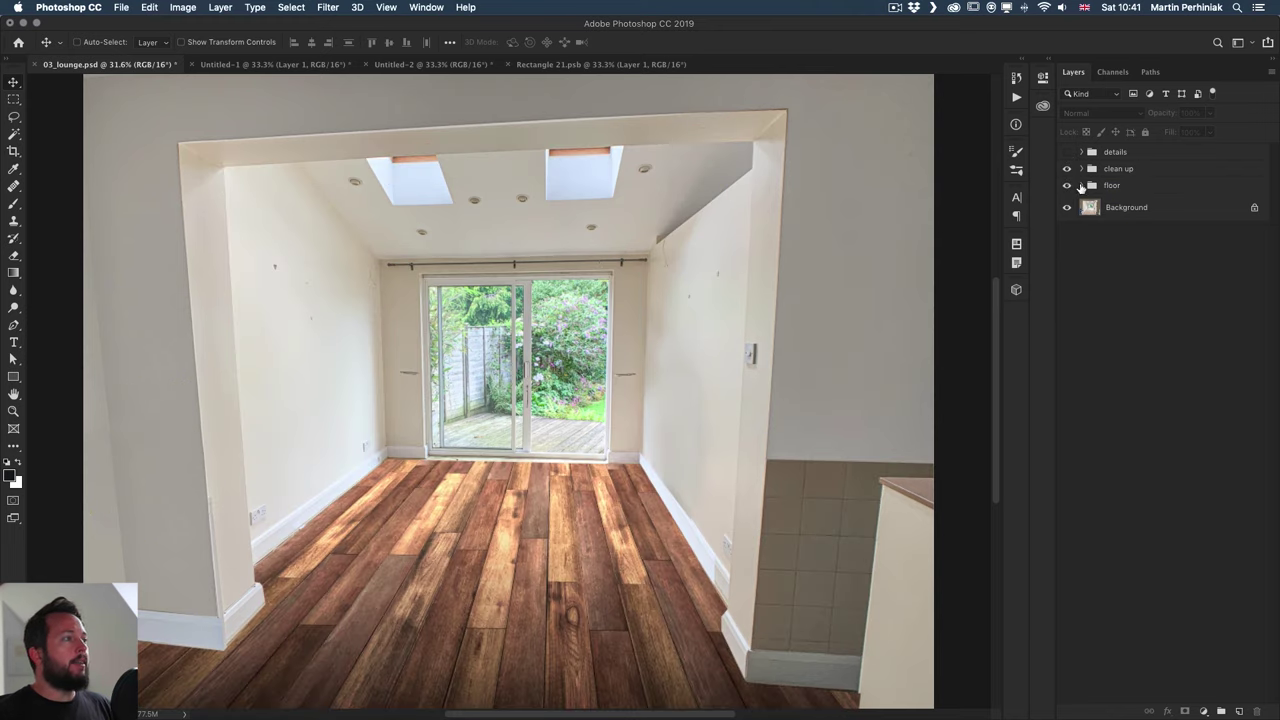
pyautogui.click(1081, 185)
pyautogui.click(1067, 207)
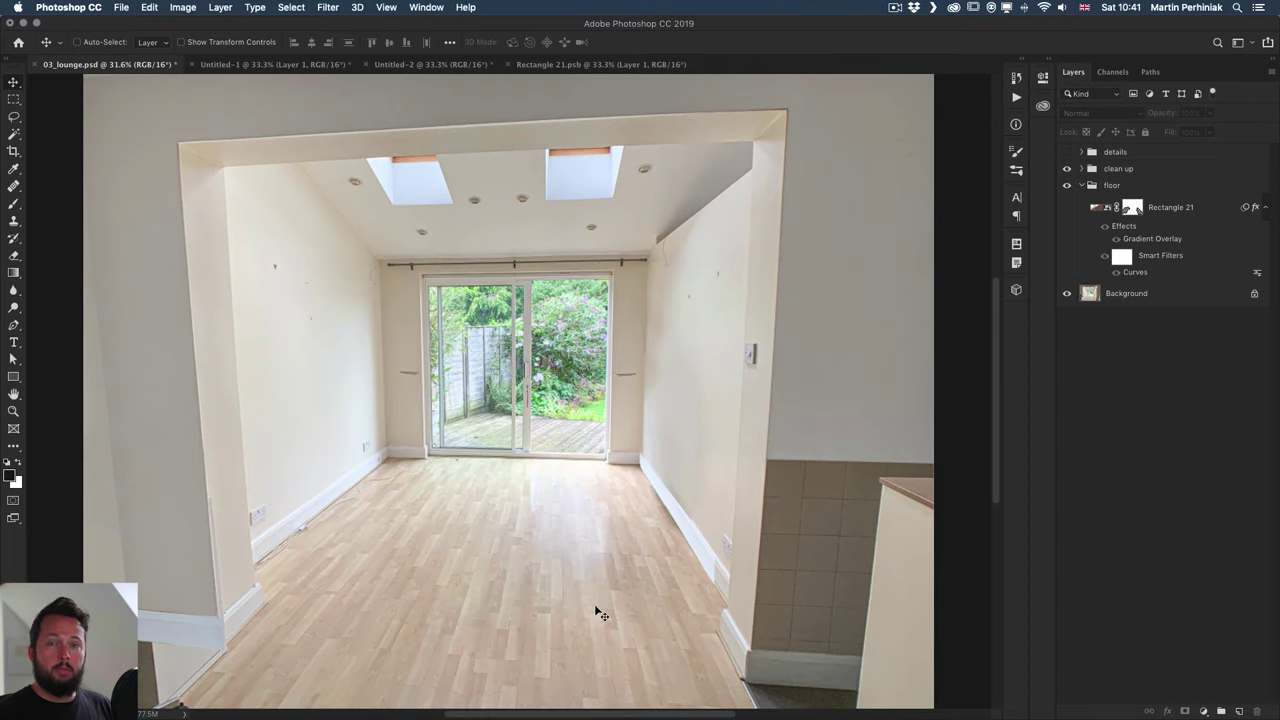
# Set the Pen tool to Path mode with the Combine Shapes path operation
pyautogui.moveTo(495, 610); pyautogui.dragTo(505, 545)
pyautogui.scroll(2, 440, 570)
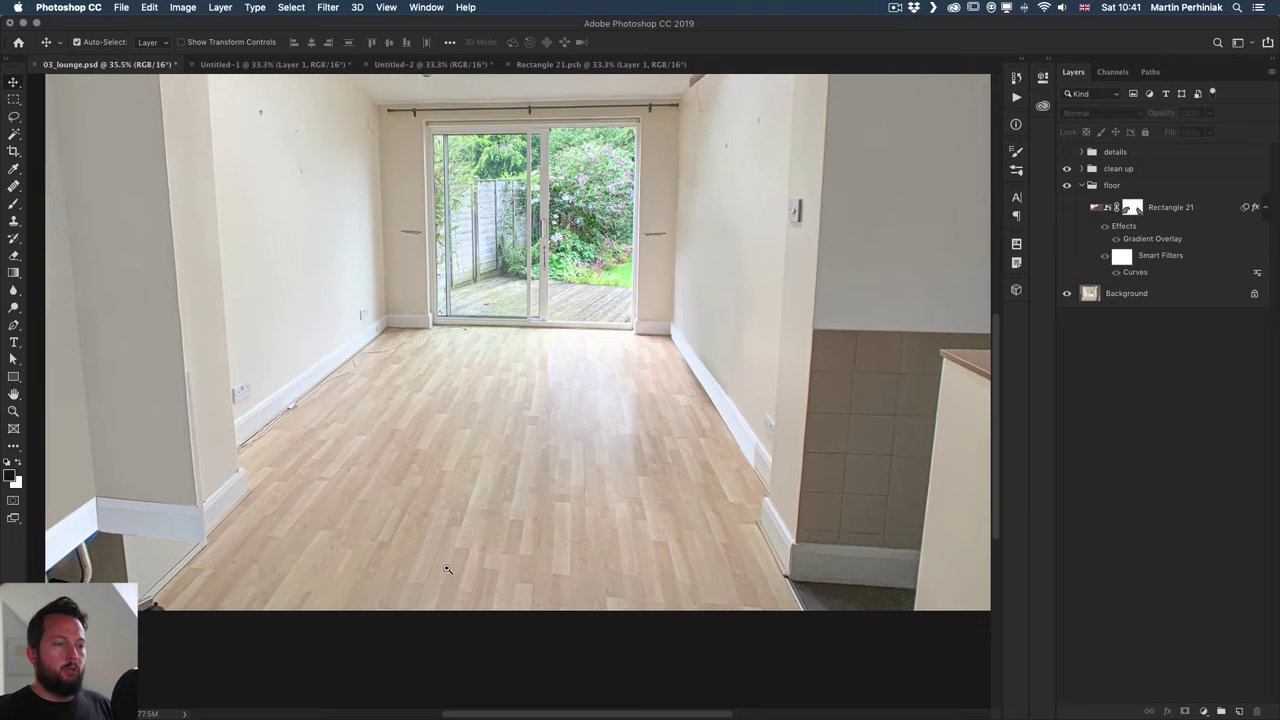
pyautogui.press('p')
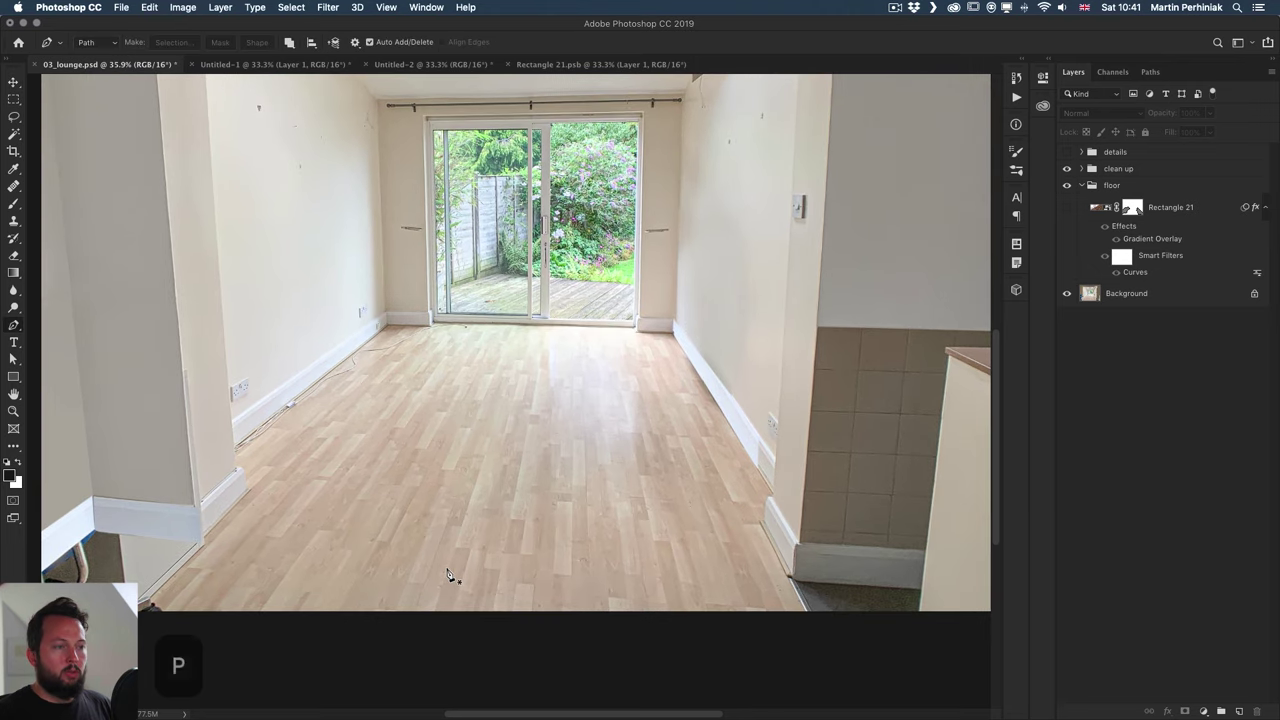
pyautogui.click(114, 45)
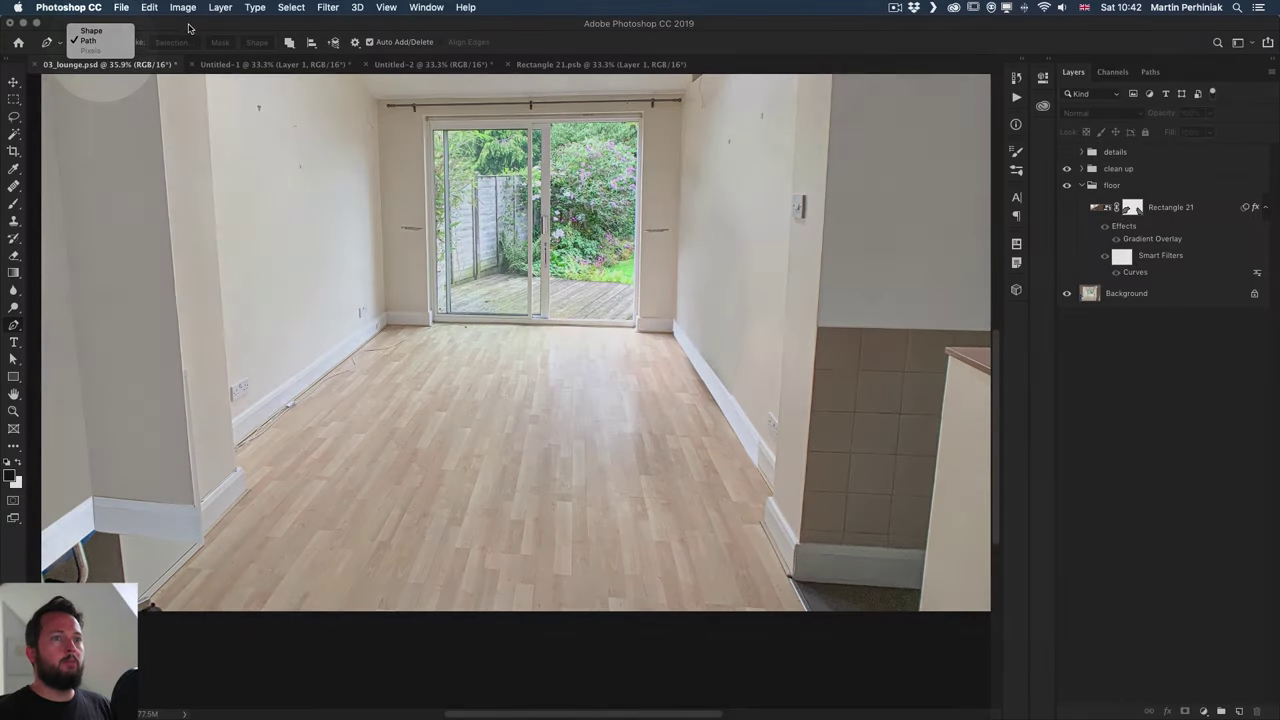
pyautogui.click(90, 40)
pyautogui.moveTo(94, 588); pyautogui.dragTo(175, 568)
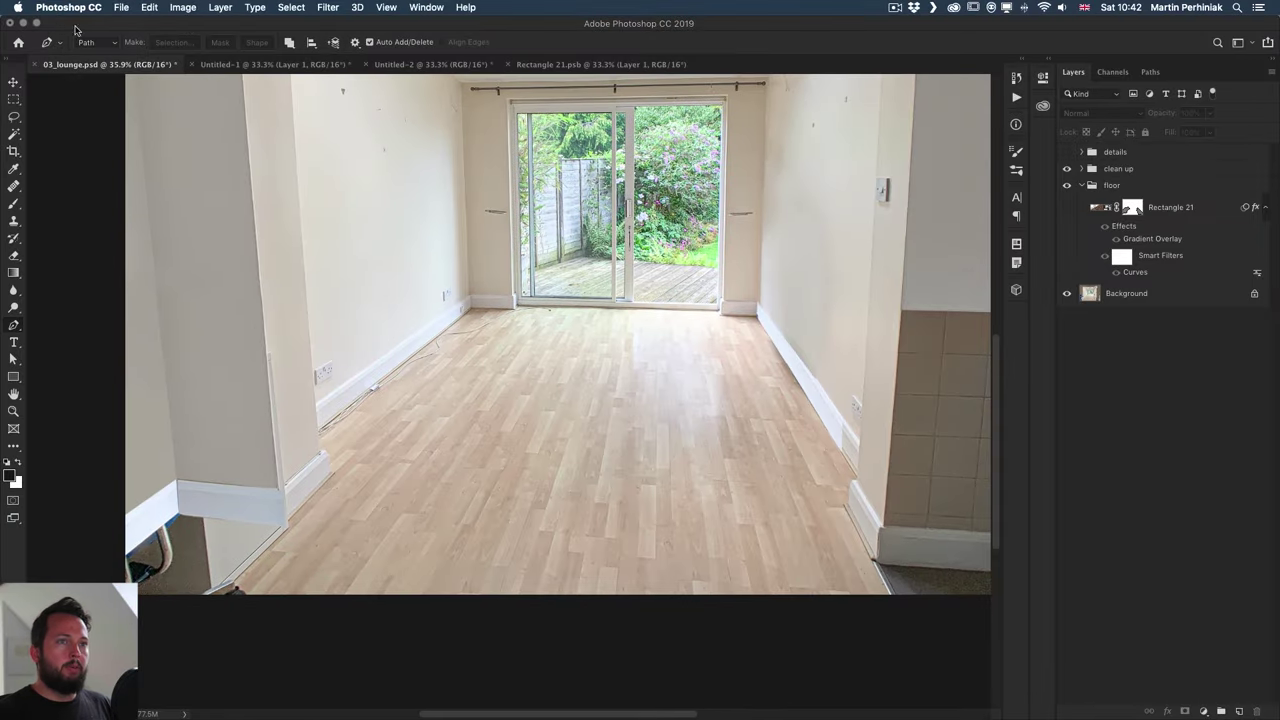
pyautogui.click(289, 44)
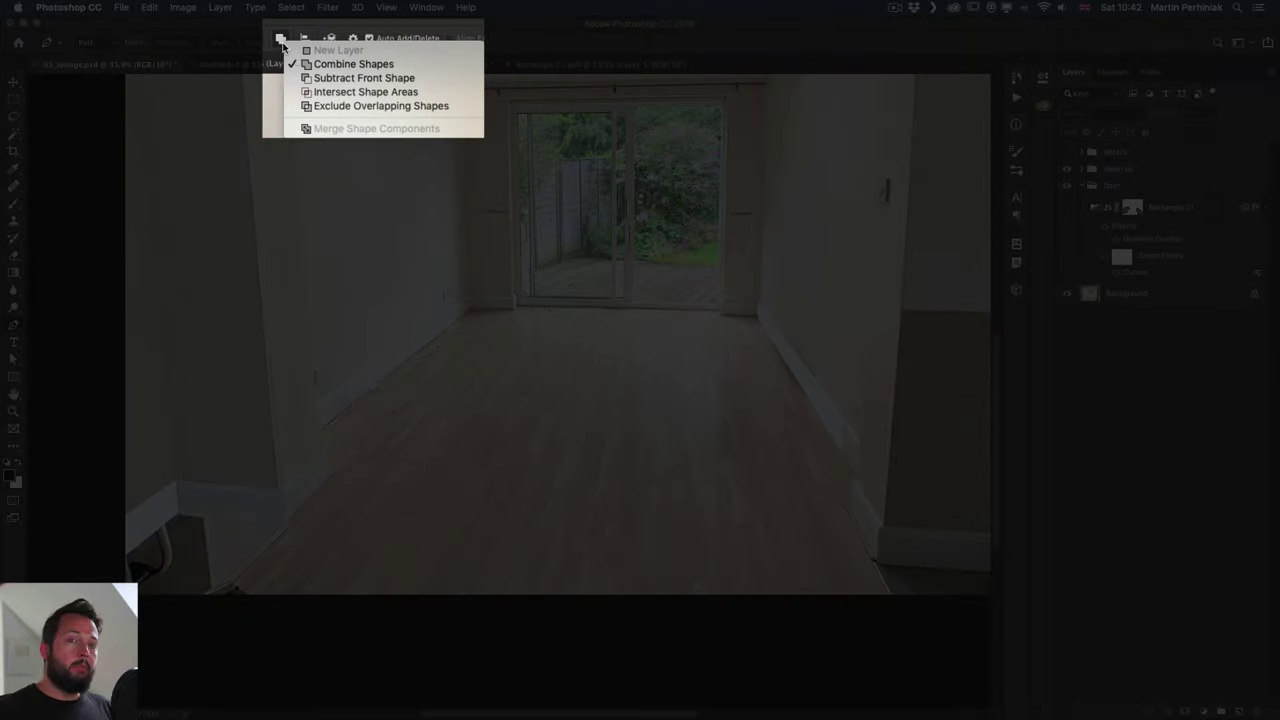
pyautogui.click(338, 64)
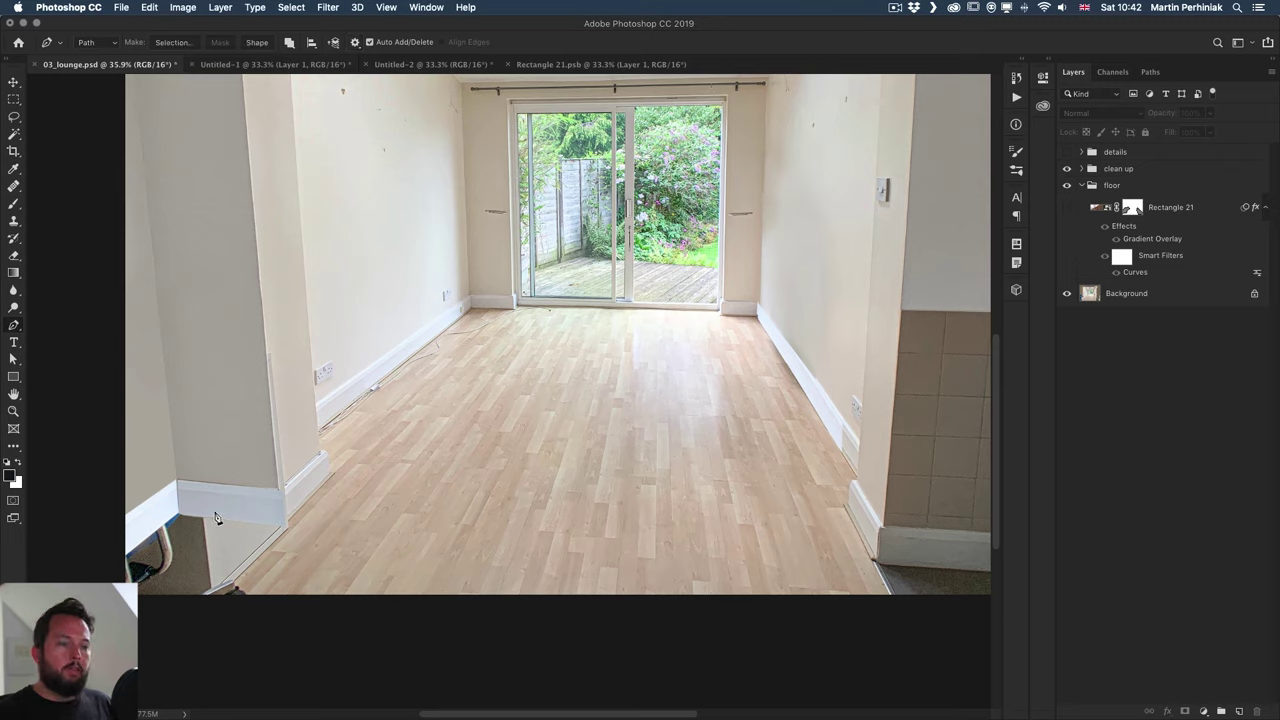
# Trace anchors up the left skirting and along the door threshold to the back-right corner
pyautogui.click(284, 522)
pyautogui.click(332, 463)
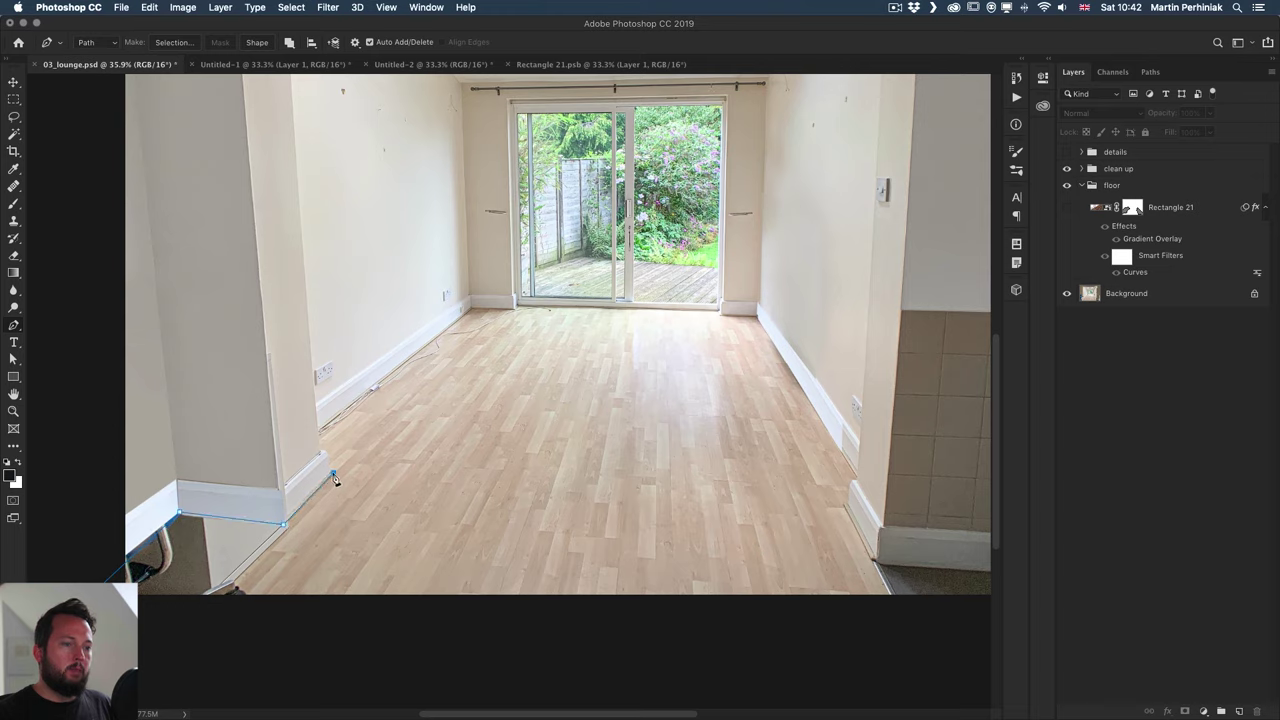
pyautogui.click(321, 449)
pyautogui.click(317, 431)
pyautogui.click(470, 307)
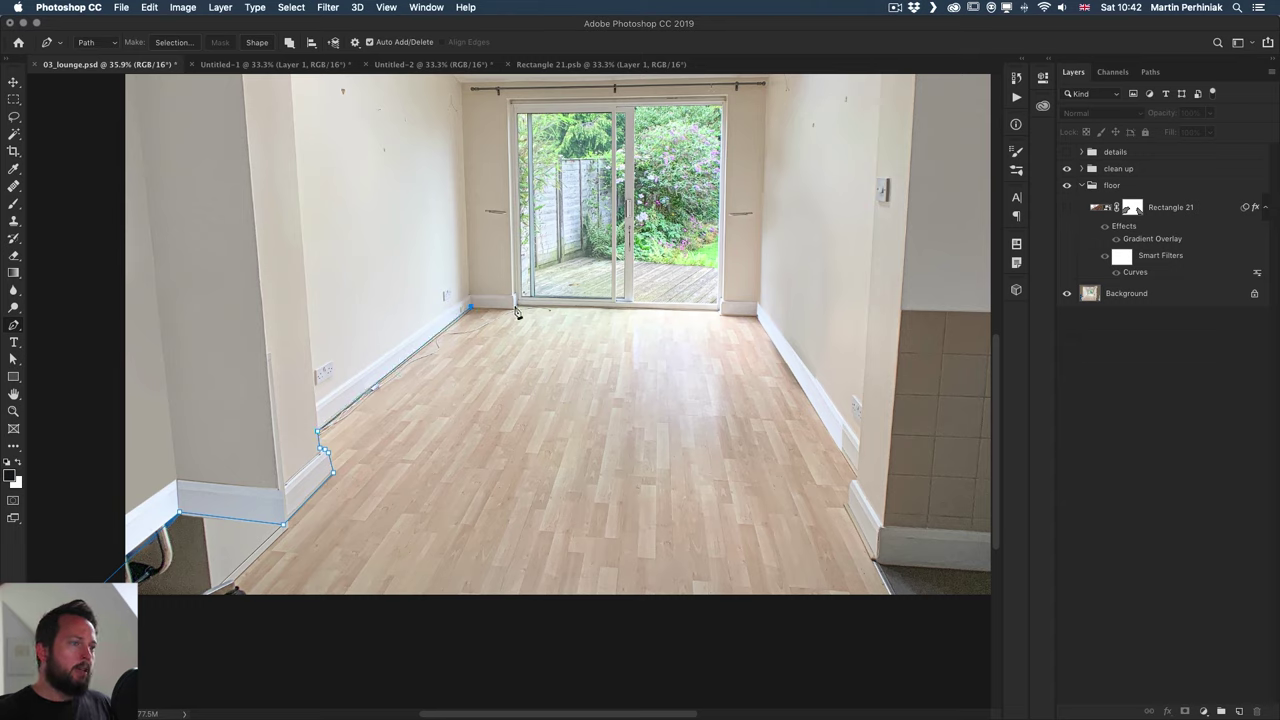
pyautogui.click(514, 308)
pyautogui.click(720, 311)
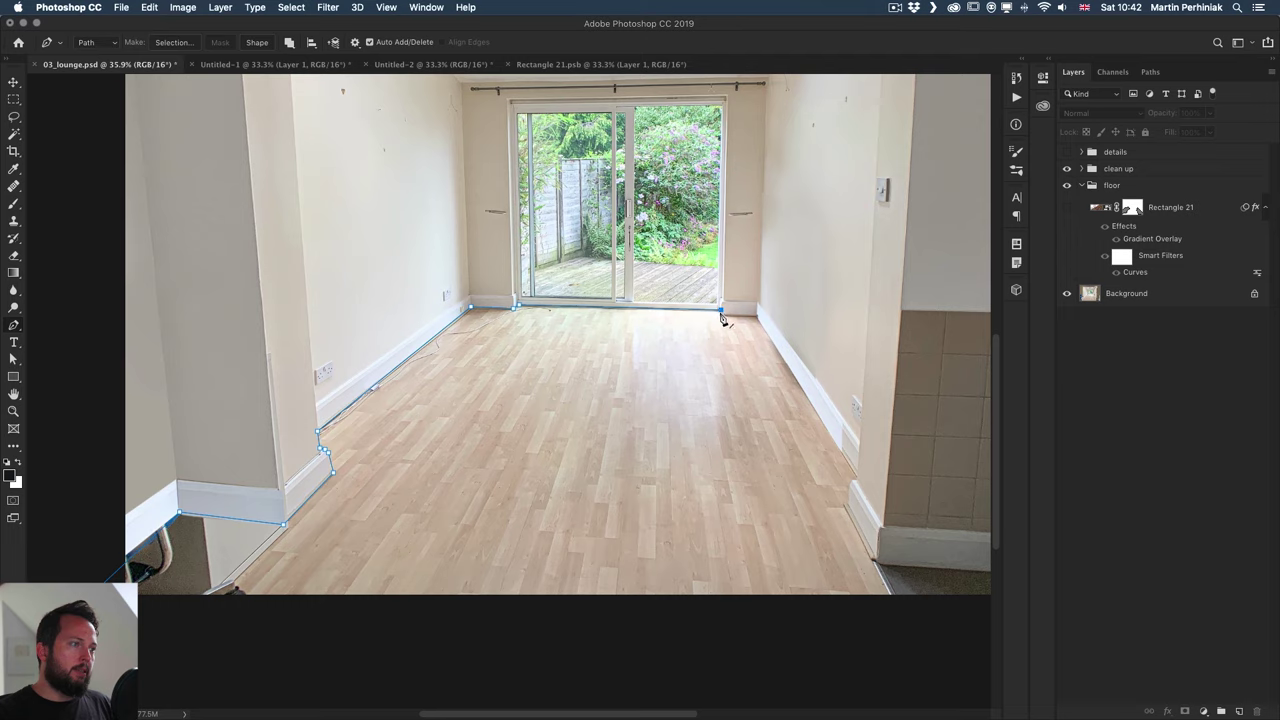
pyautogui.click(757, 316)
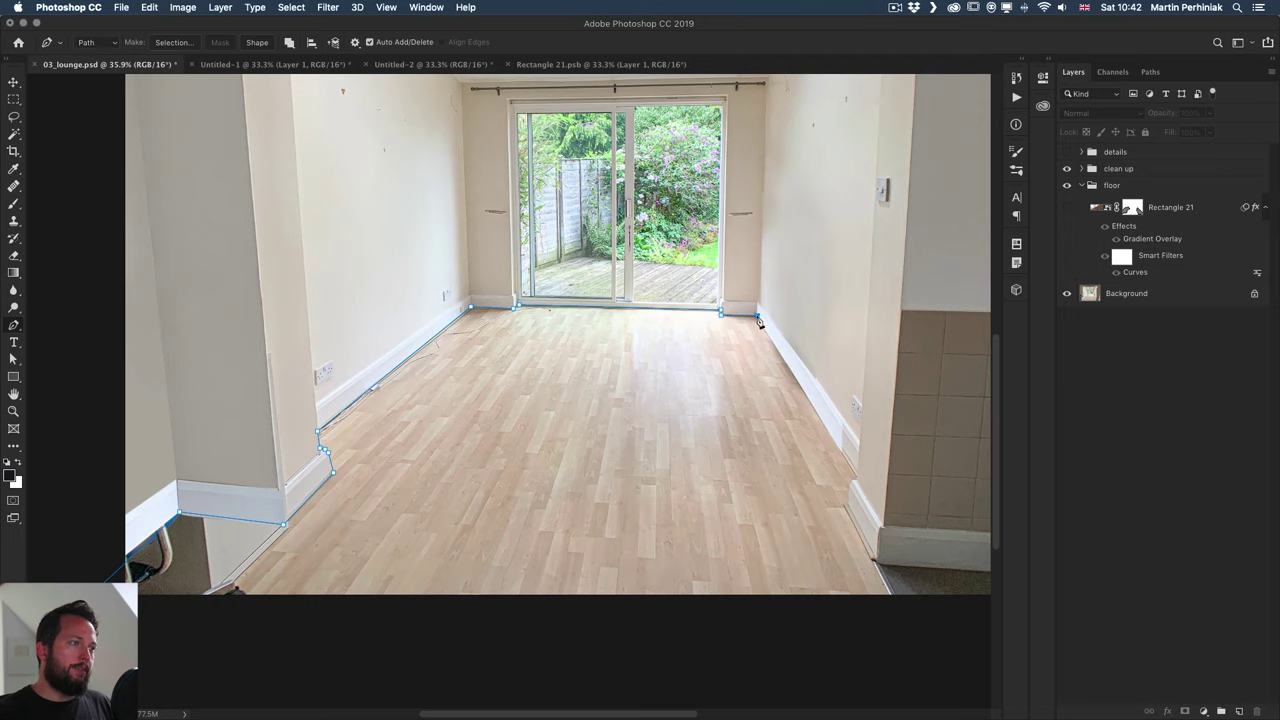
# Continue down the right skirting, below the photo's bottom edge, and close the path at the first anchor
pyautogui.click(854, 482)
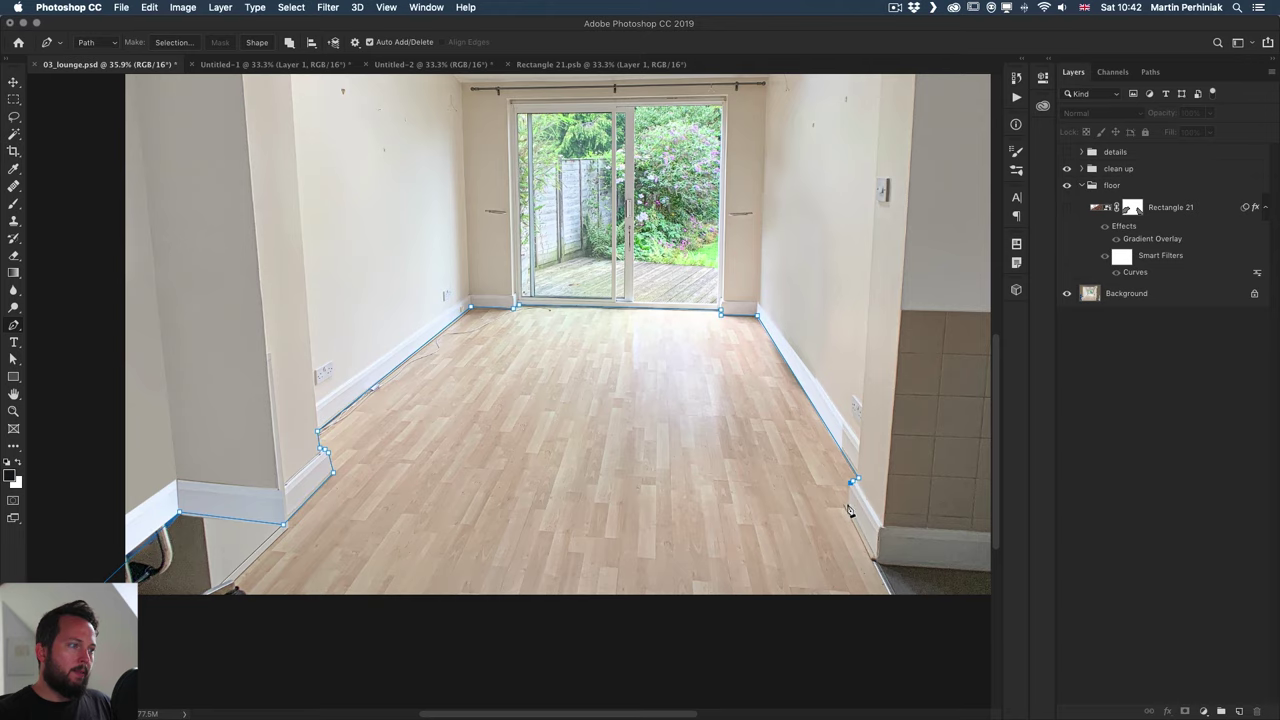
pyautogui.click(849, 505)
pyautogui.click(875, 563)
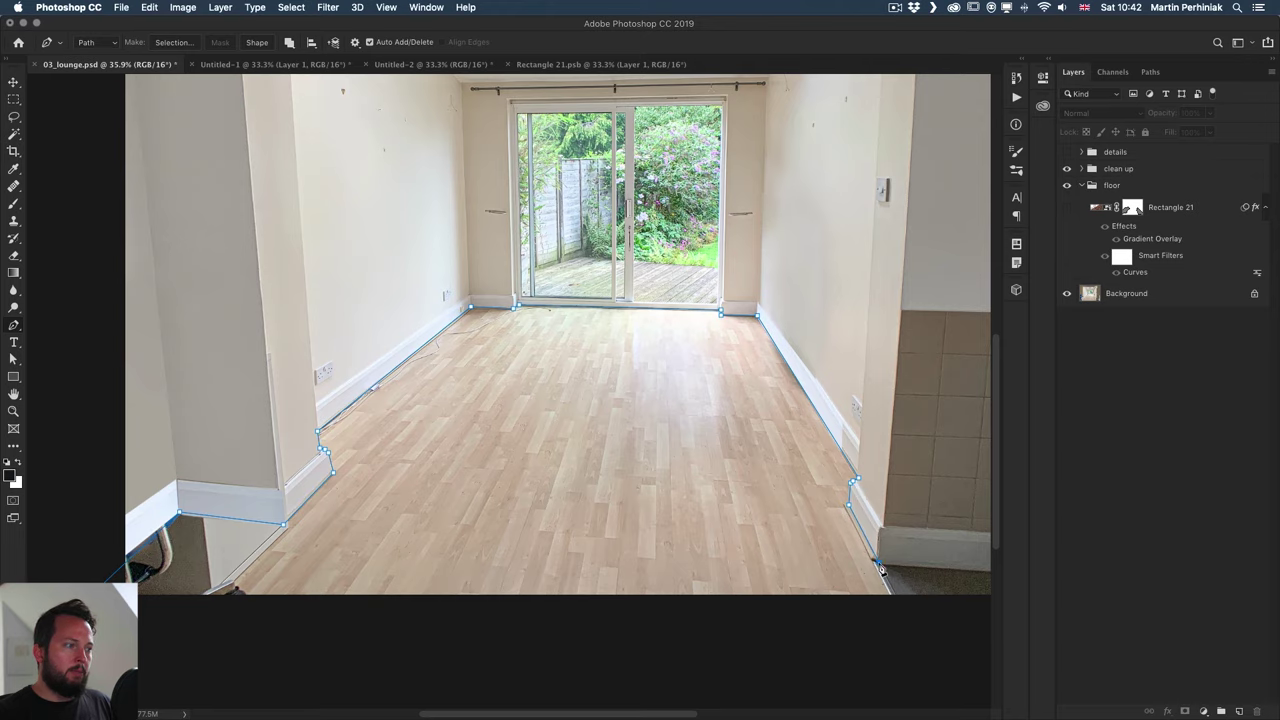
pyautogui.hscroll(5, 886, 575)
pyautogui.click(769, 558)
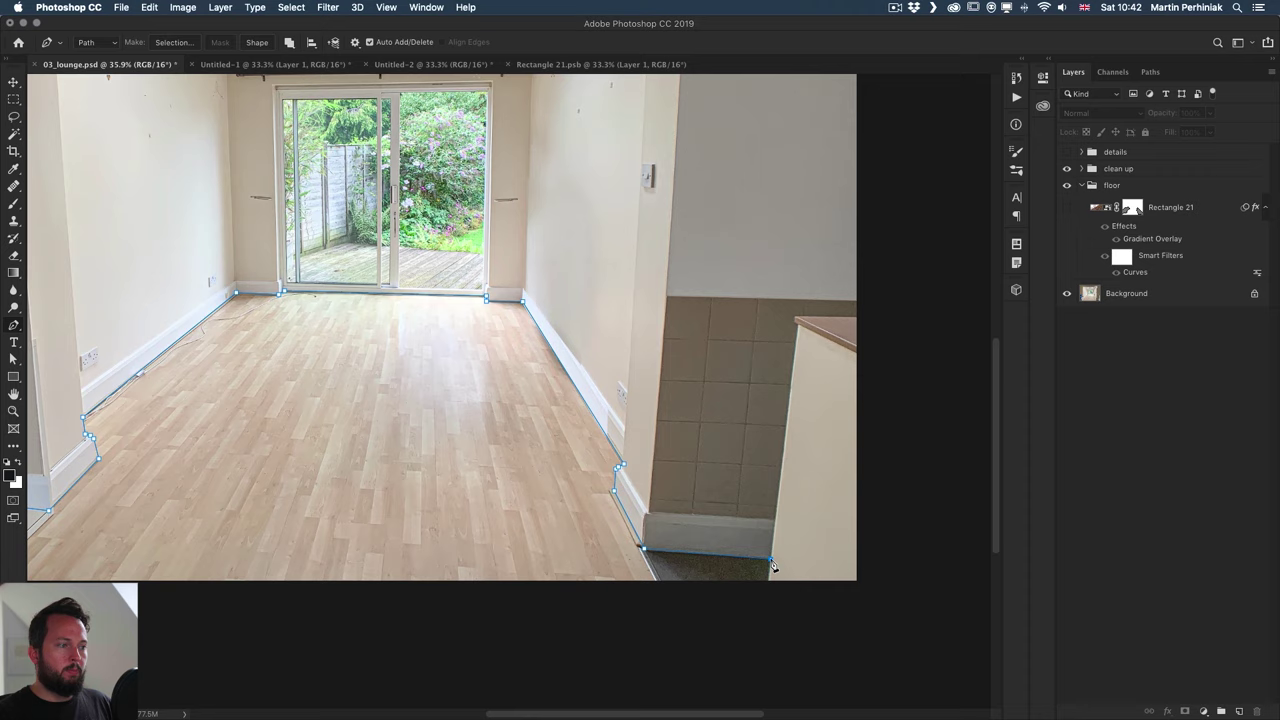
pyautogui.click(757, 608)
pyautogui.hscroll(-5, 568, 637)
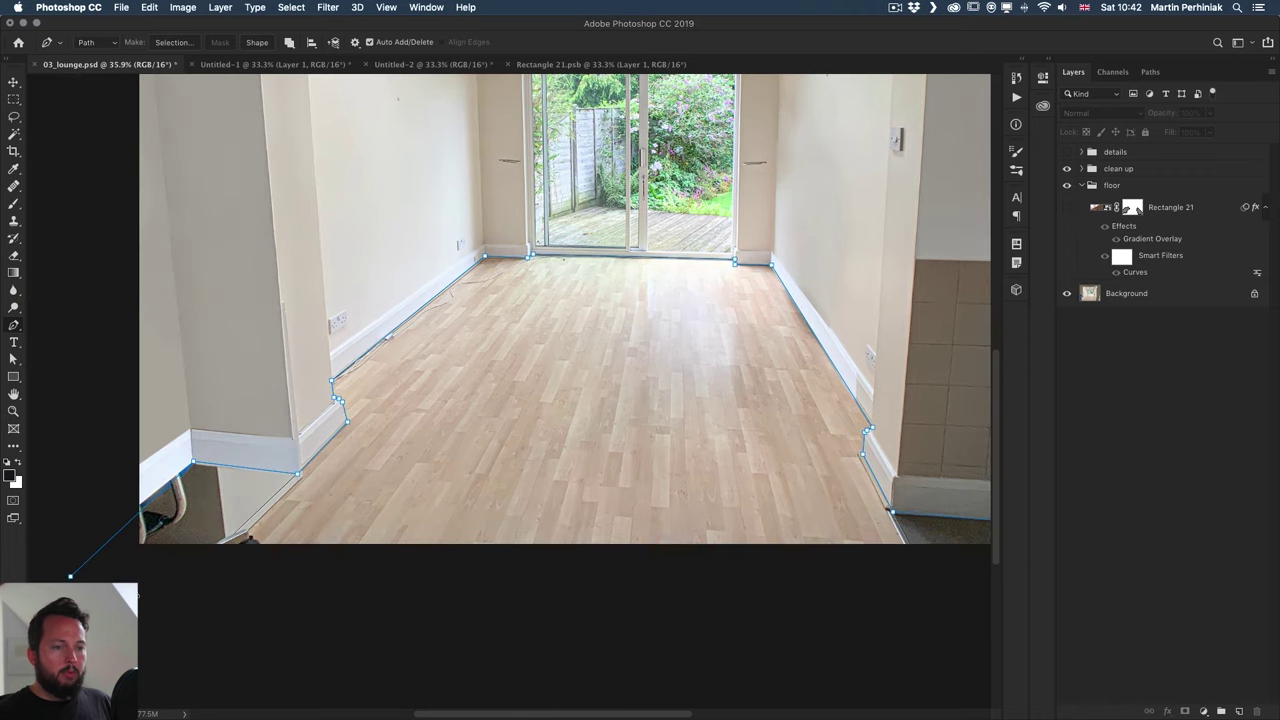
pyautogui.click(70, 577)
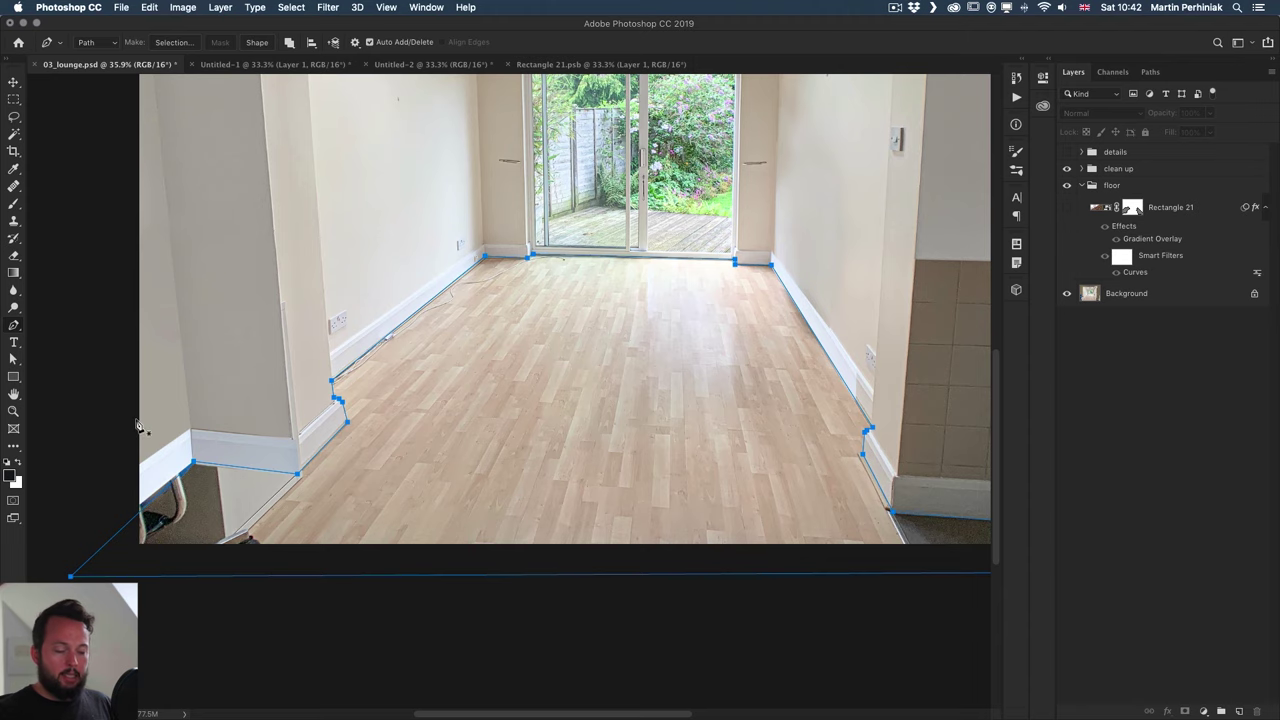
# Zoom in on the left skirting and drag the lower-left path anchor further left
pyautogui.press('z')
pyautogui.moveTo(181, 459); pyautogui.dragTo(230, 459)
pyautogui.scroll(-5, 251, 331)
pyautogui.hscroll(-4, 251, 331)
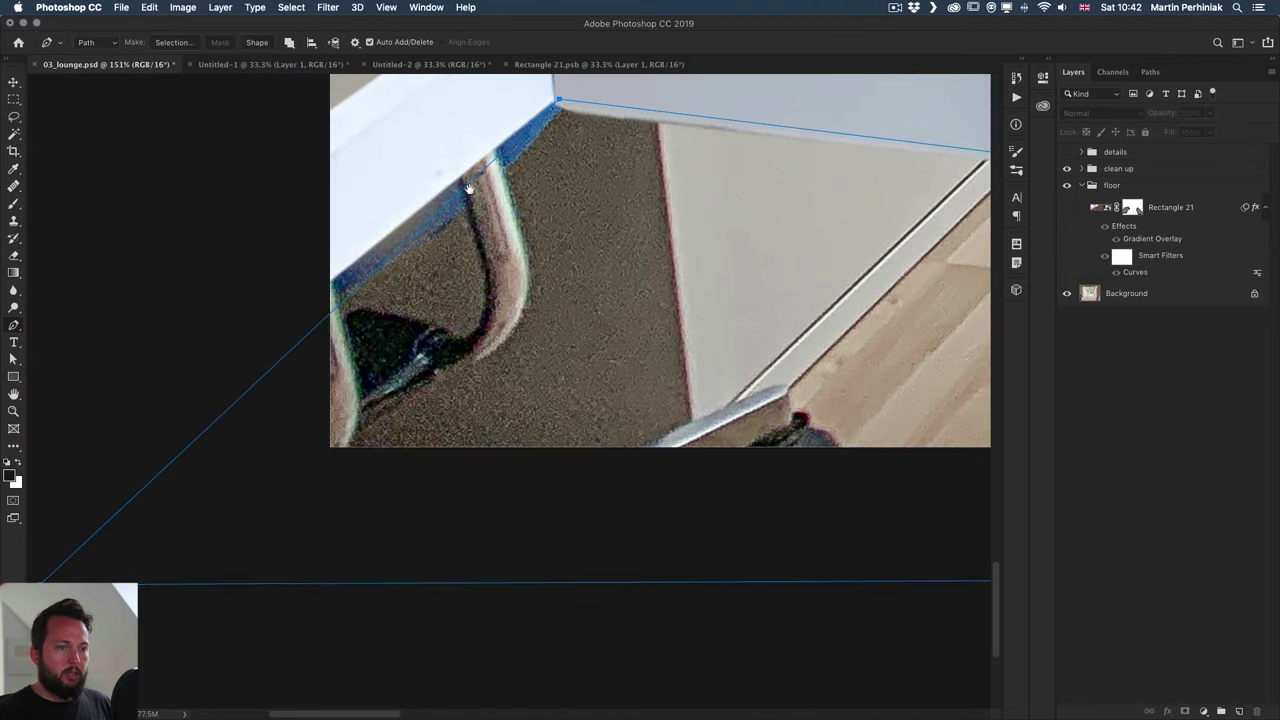
pyautogui.press('a')
pyautogui.scroll(-3, 270, 330)
pyautogui.hscroll(-5, 270, 330)
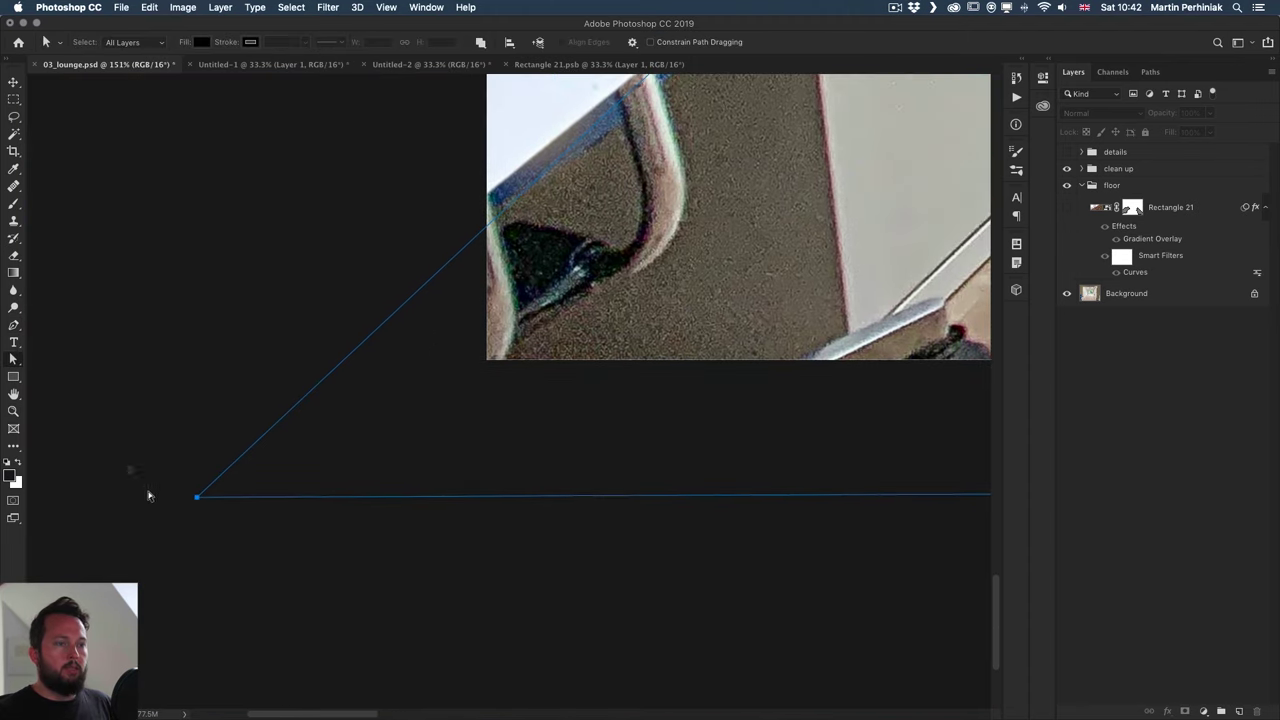
pyautogui.press('a')
pyautogui.scroll(3, 214, 523)
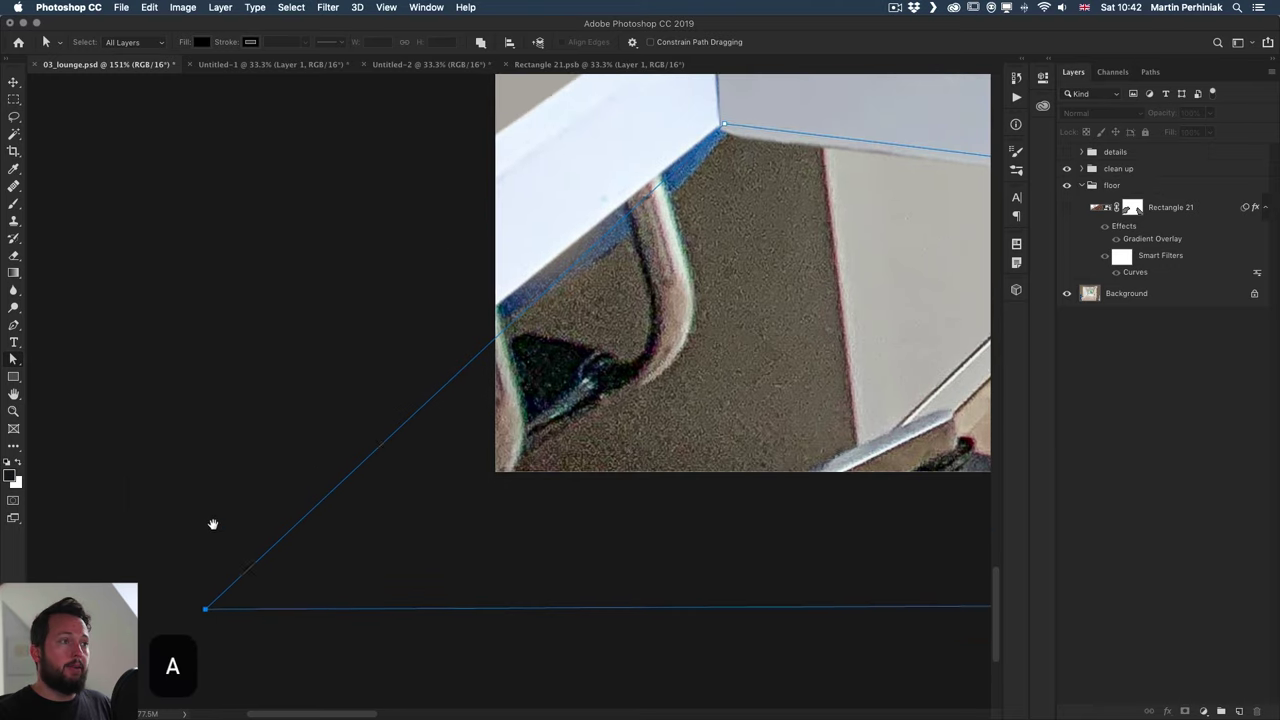
pyautogui.moveTo(205, 627); pyautogui.dragTo(140, 615)
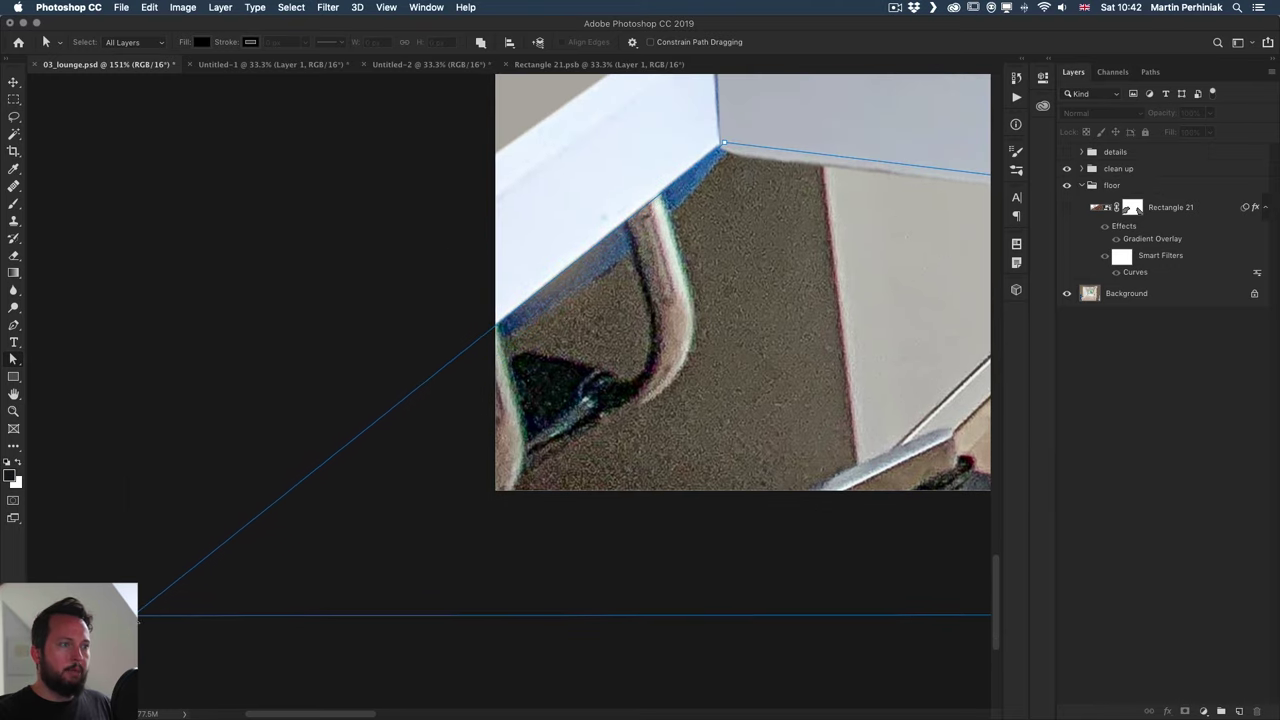
# Move and nudge the baseboard corner anchors so they sit exactly on the baseboard corners
pyautogui.hscroll(10, 723, 429)
pyautogui.scroll(4, 723, 429)
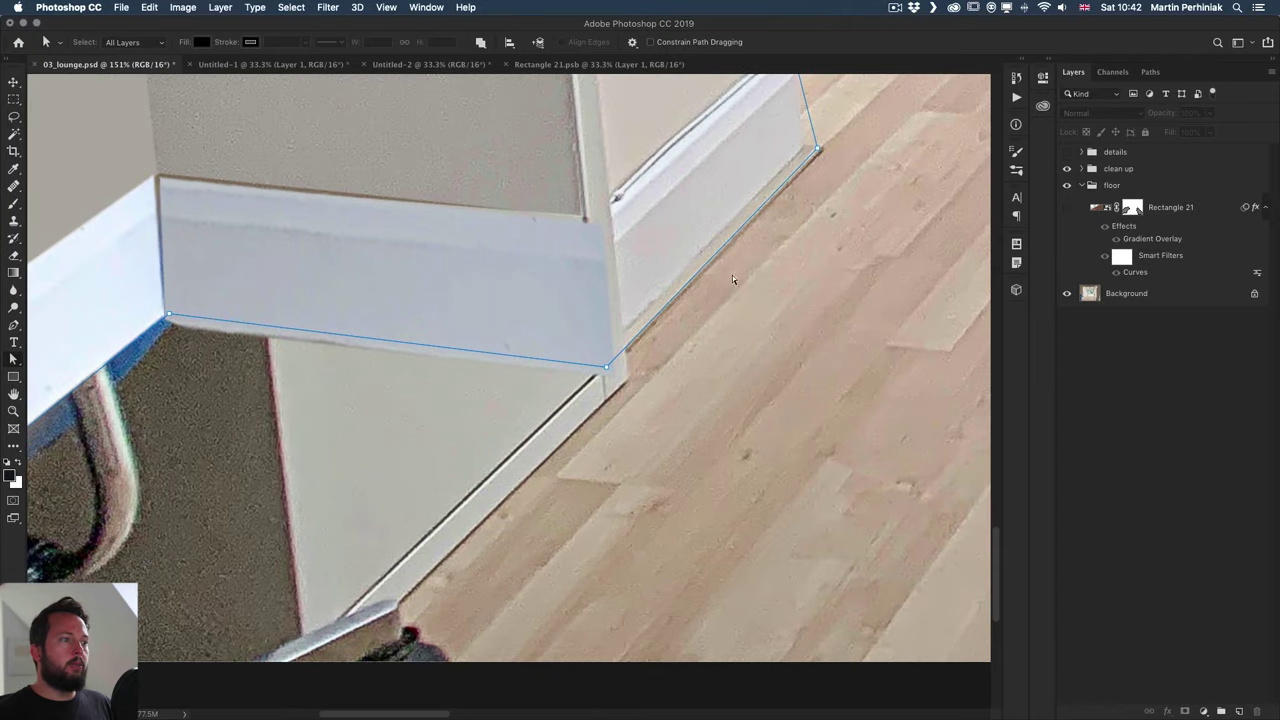
pyautogui.scroll(6, 735, 300)
pyautogui.hscroll(4, 735, 300)
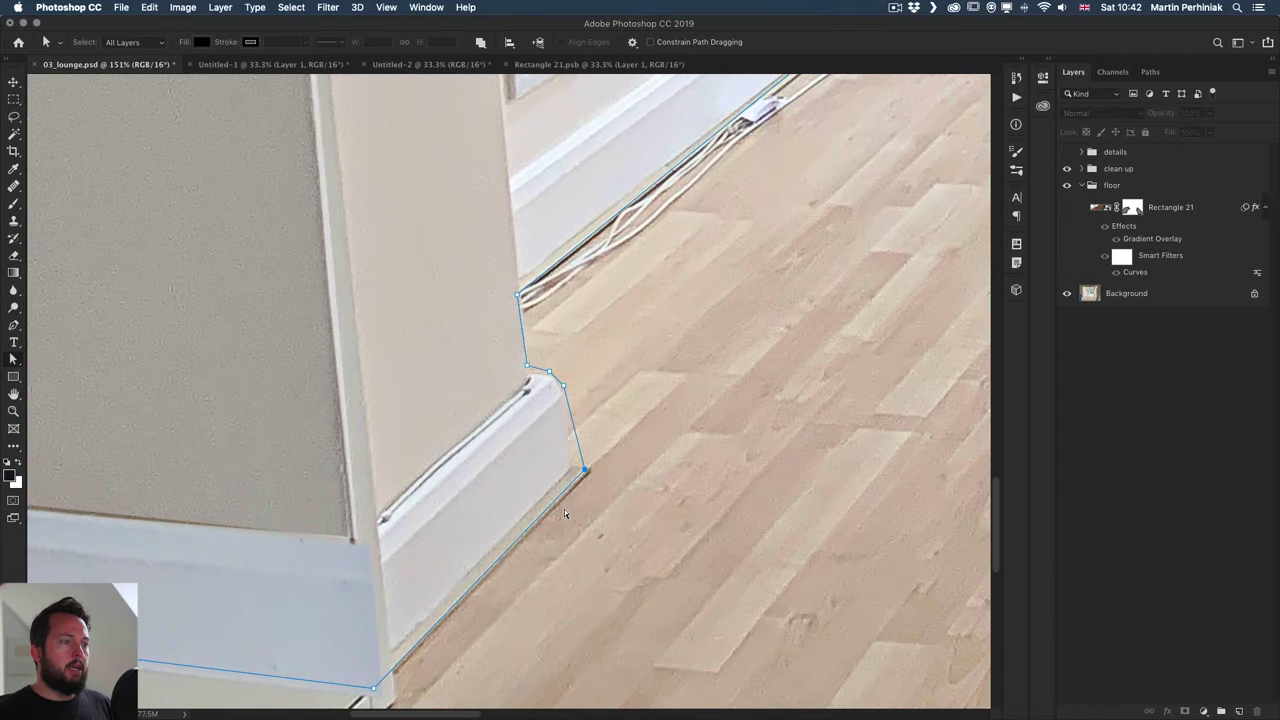
pyautogui.moveTo(585, 469); pyautogui.dragTo(601, 469)
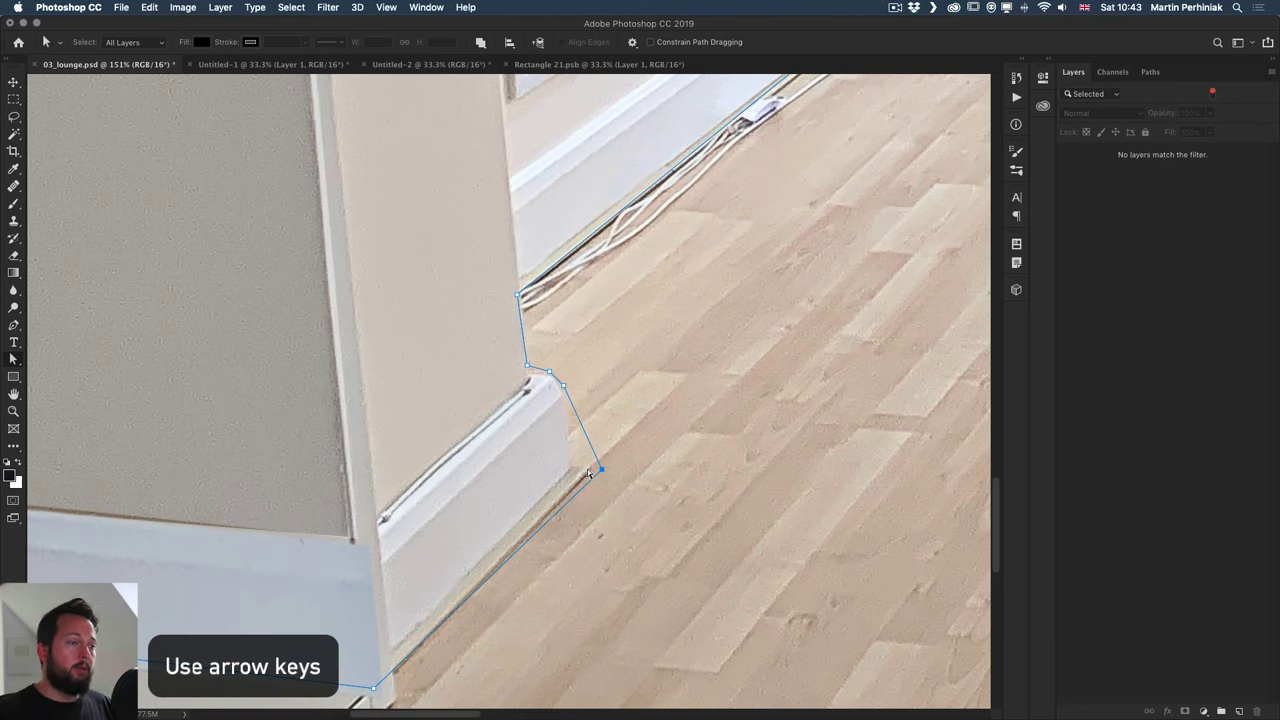
pyautogui.hotkey('shift', 'Left')
pyautogui.hotkey('shift', 'Left')
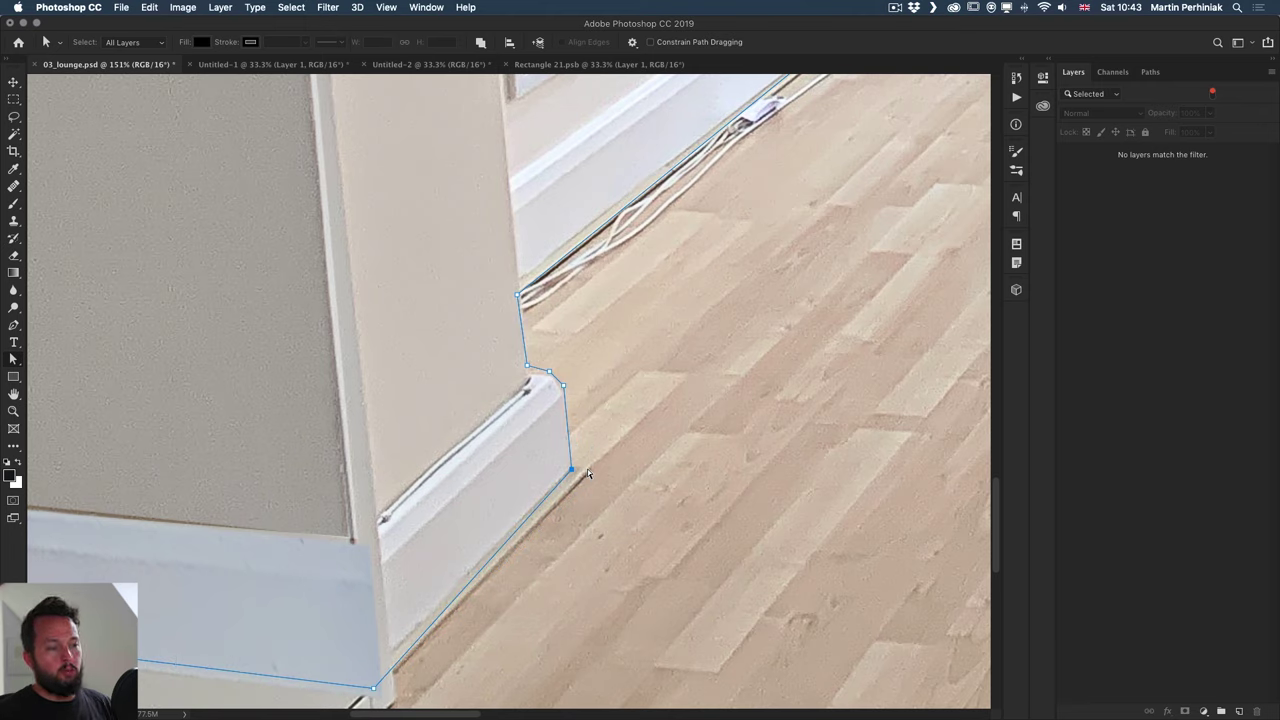
pyautogui.press('Right')
pyautogui.press('Right')
pyautogui.press('Right')
pyautogui.press('Right')
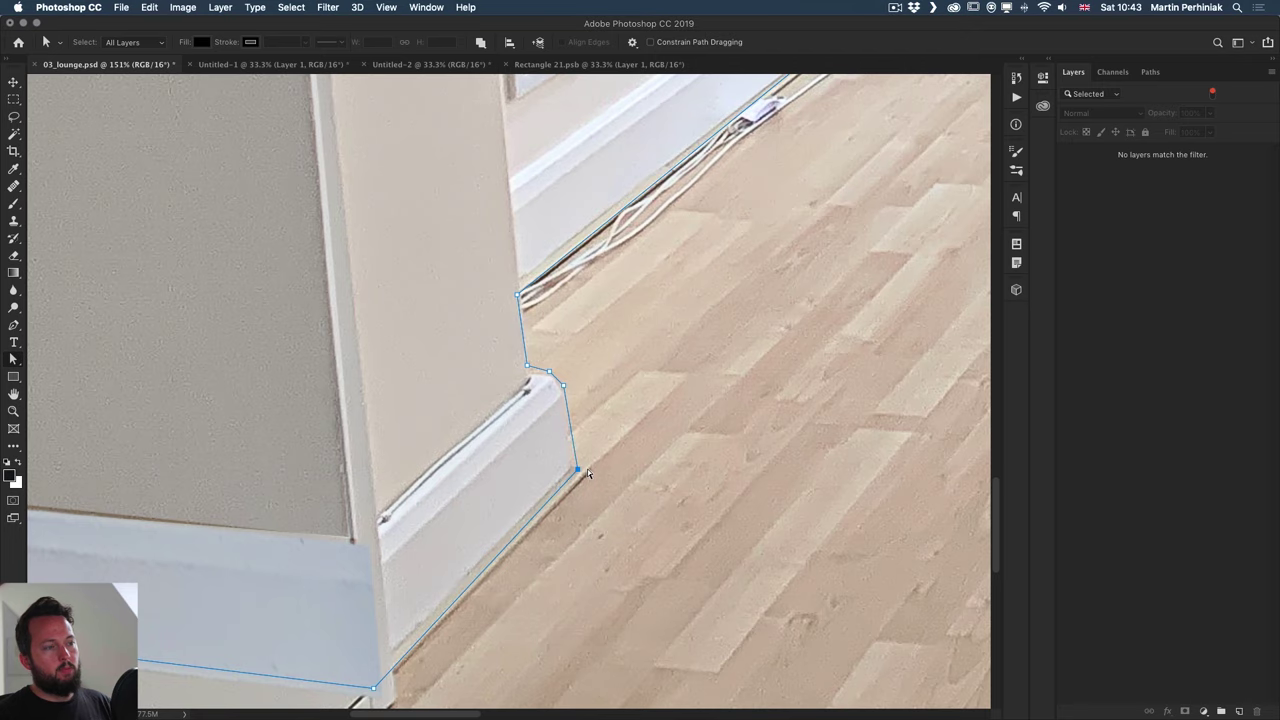
pyautogui.scroll(-2, 371, 604)
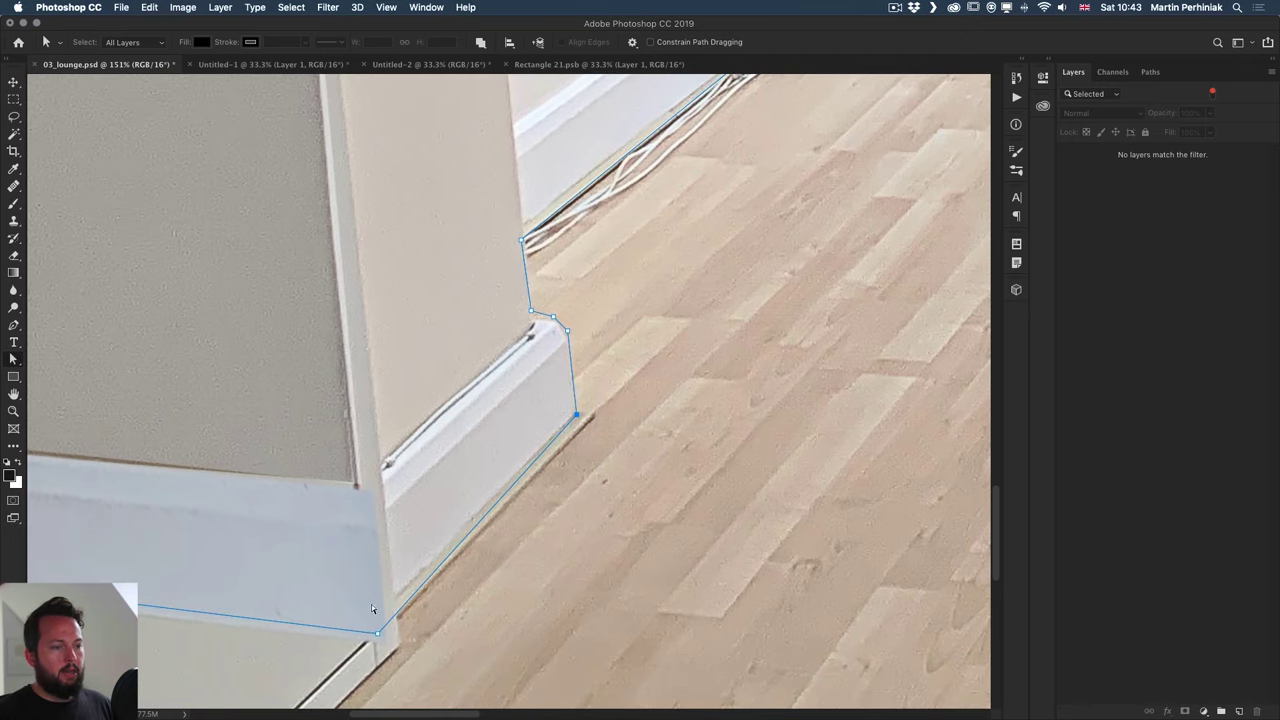
pyautogui.moveTo(377, 633); pyautogui.dragTo(364, 638)
pyautogui.click(570, 363)
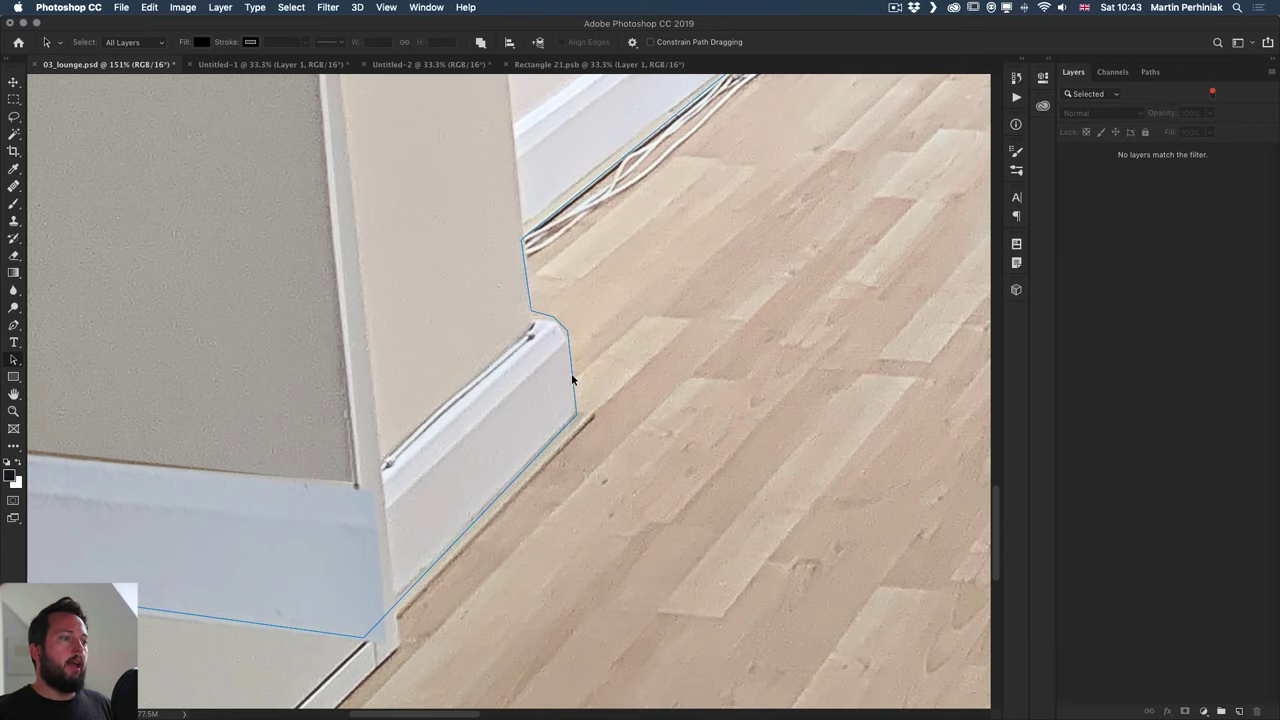
# Nudge the bottom-right anchor right, select the whole floor path, and turn off the Layers filter
pyautogui.scroll(-5, 579, 358)
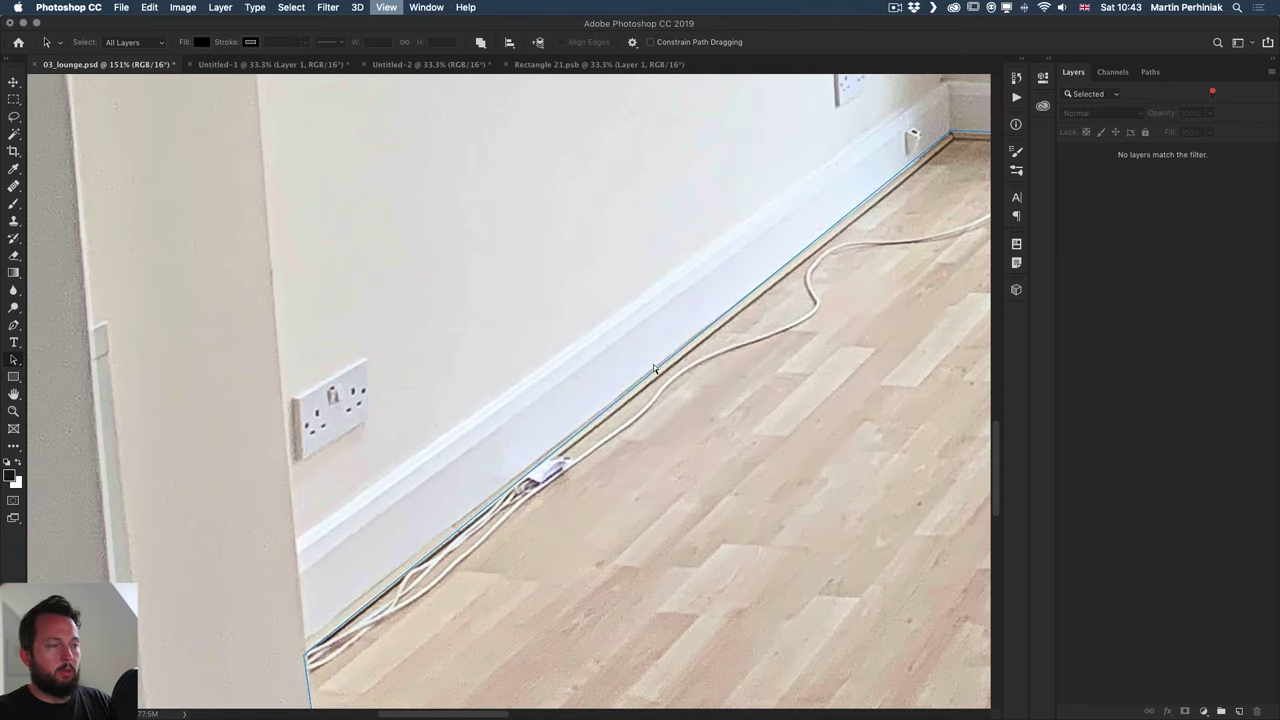
pyautogui.press('super+0')
pyautogui.scroll(-5, 660, 415)
pyautogui.hscroll(2, 660, 415)
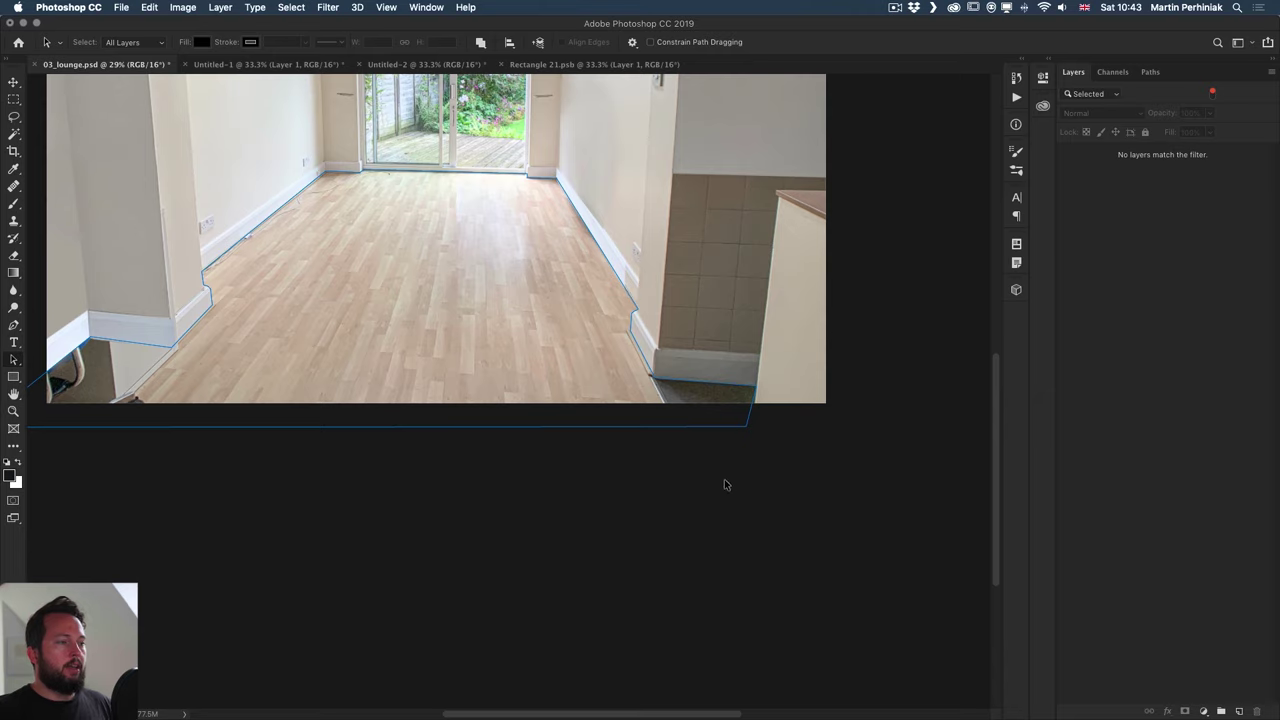
pyautogui.moveTo(736, 442); pyautogui.dragTo(780, 417)
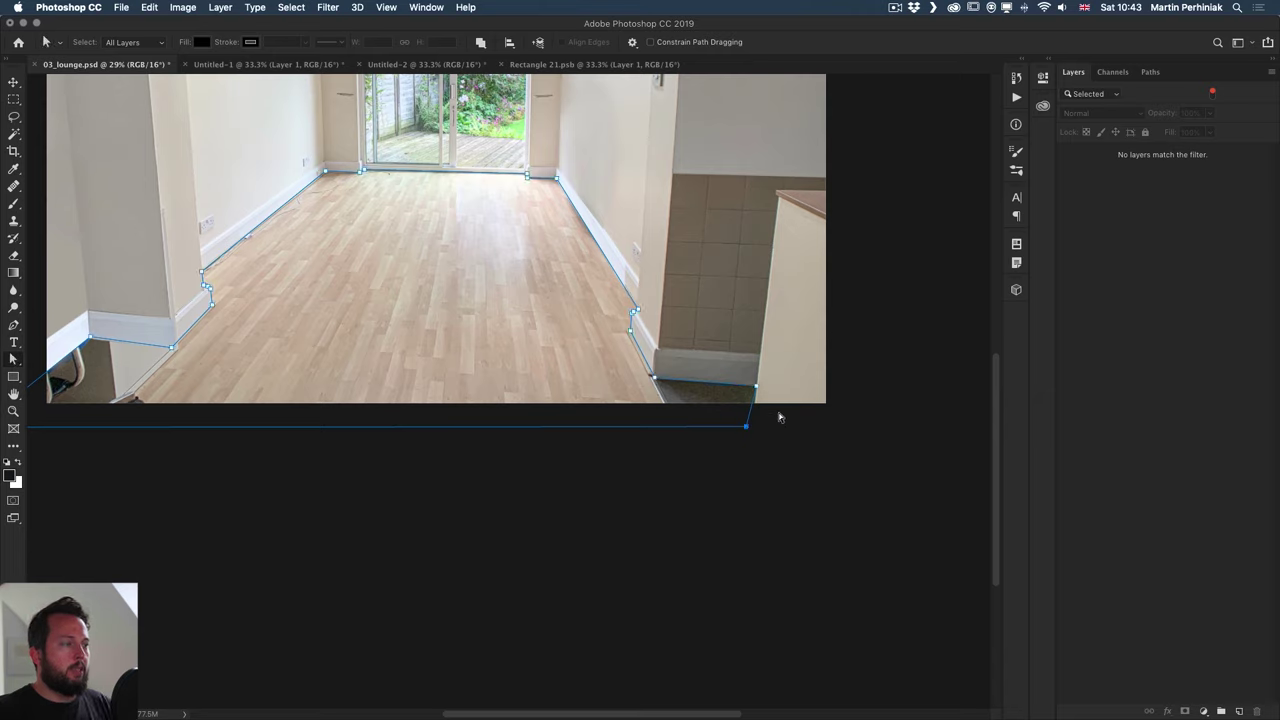
pyautogui.hotkey('shift', 'Right')
pyautogui.hotkey('shift', 'Right')
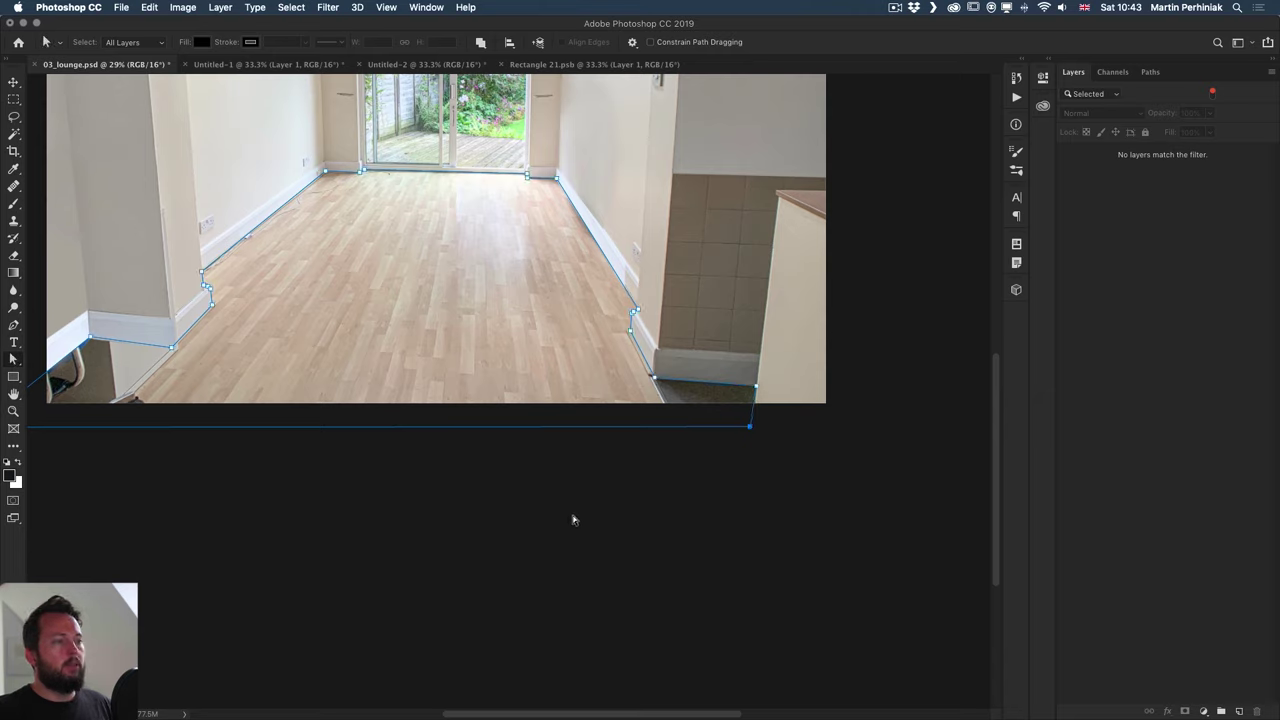
pyautogui.scroll(5, 570, 525)
pyautogui.scroll(-2, 560, 545)
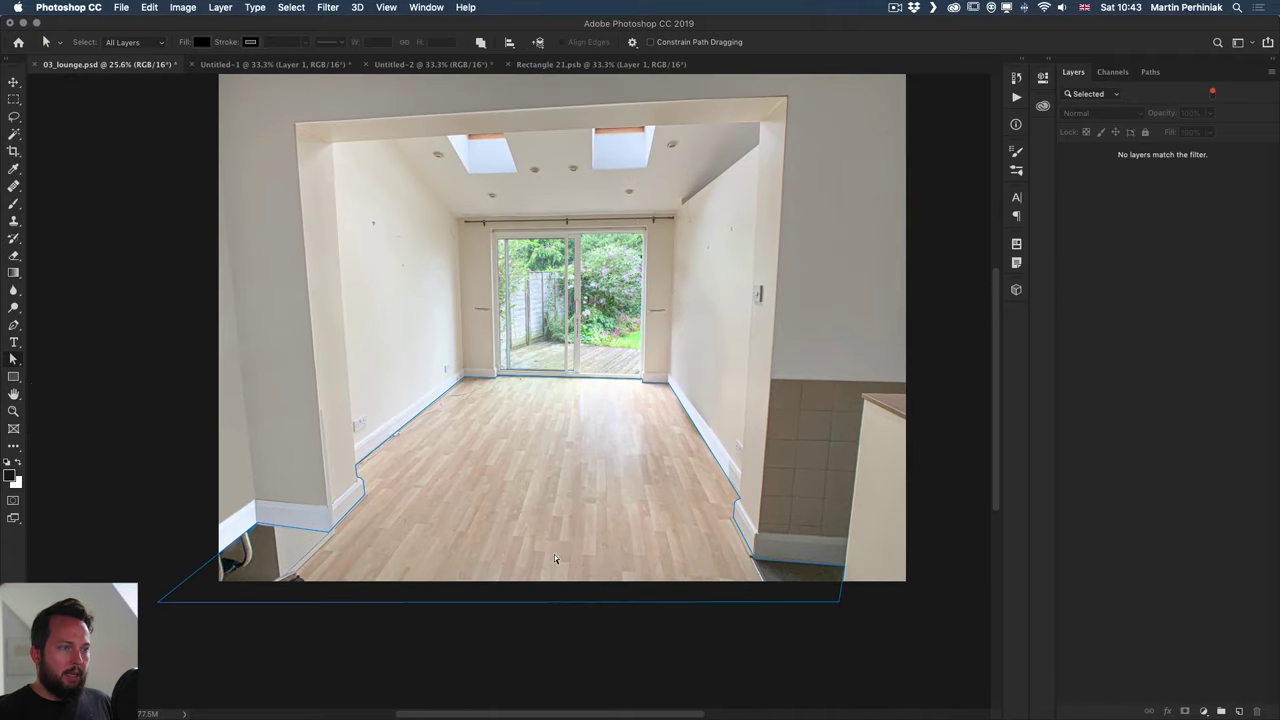
pyautogui.hotkey('shift', 'a')
pyautogui.click(523, 497)
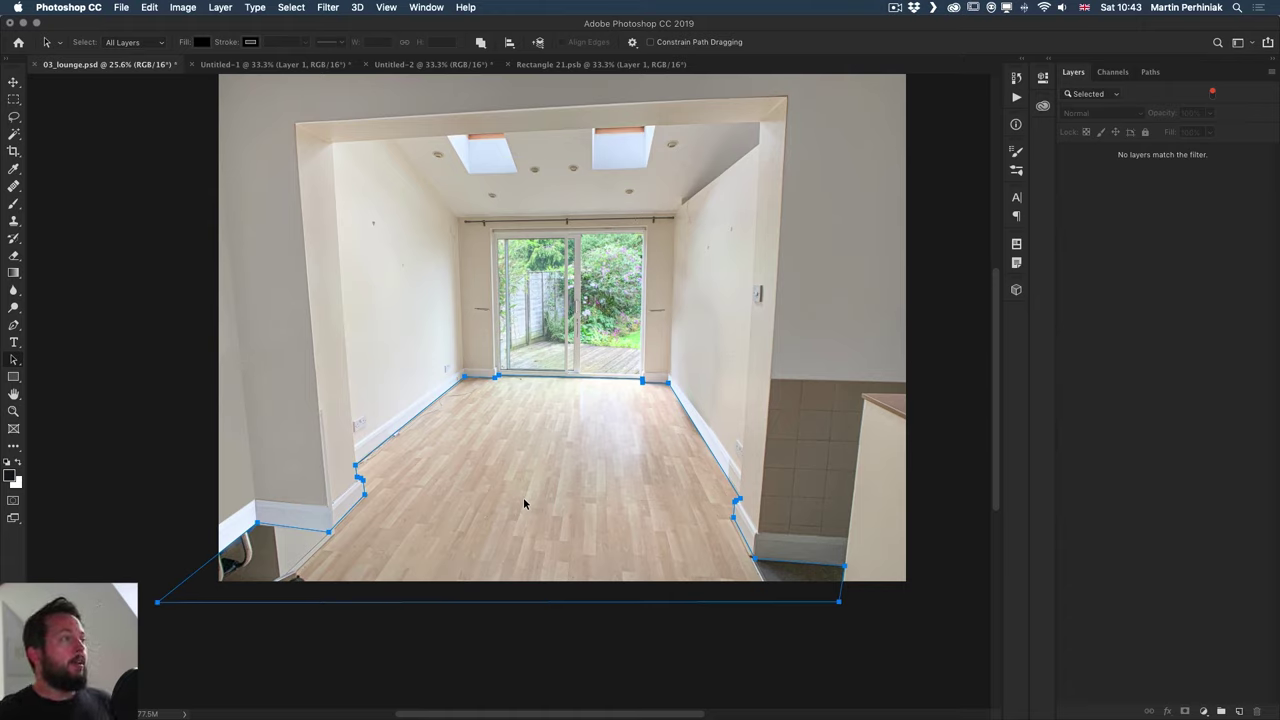
pyautogui.click(1212, 93)
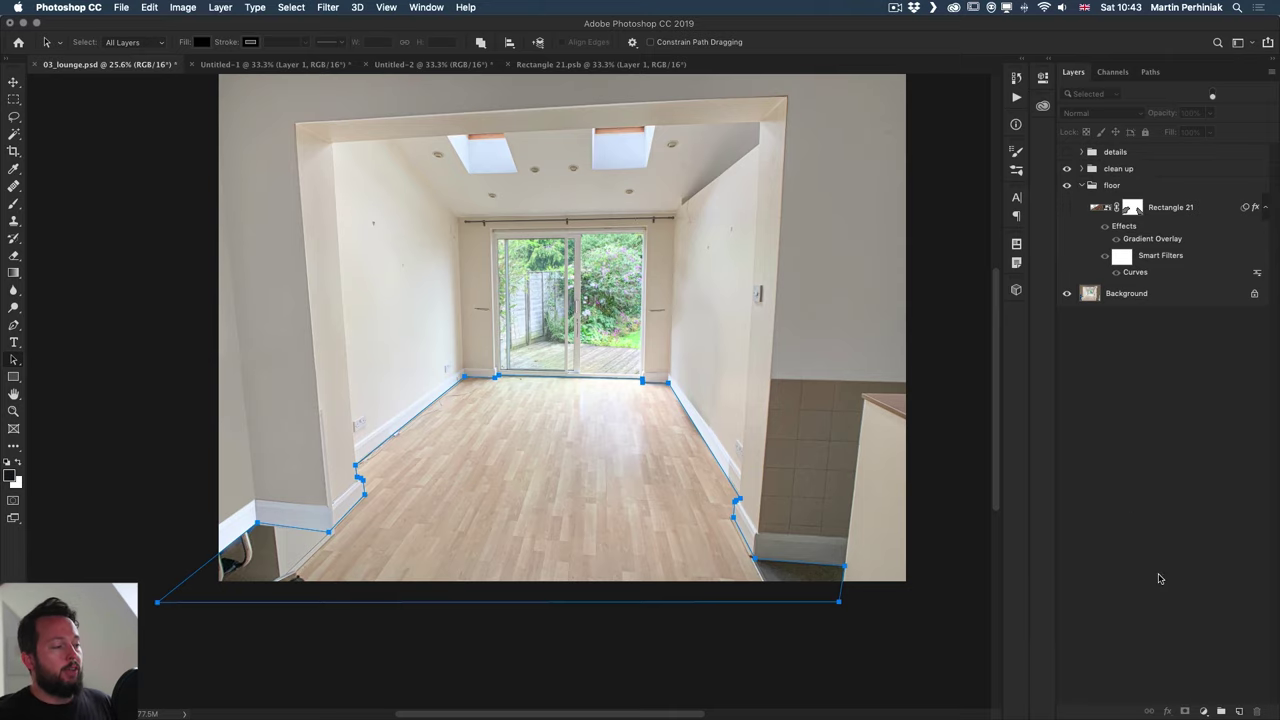
# Add a Solid Color fill layer in neutral grey #a0a0a0 shaped by the floor path
pyautogui.click(1204, 711)
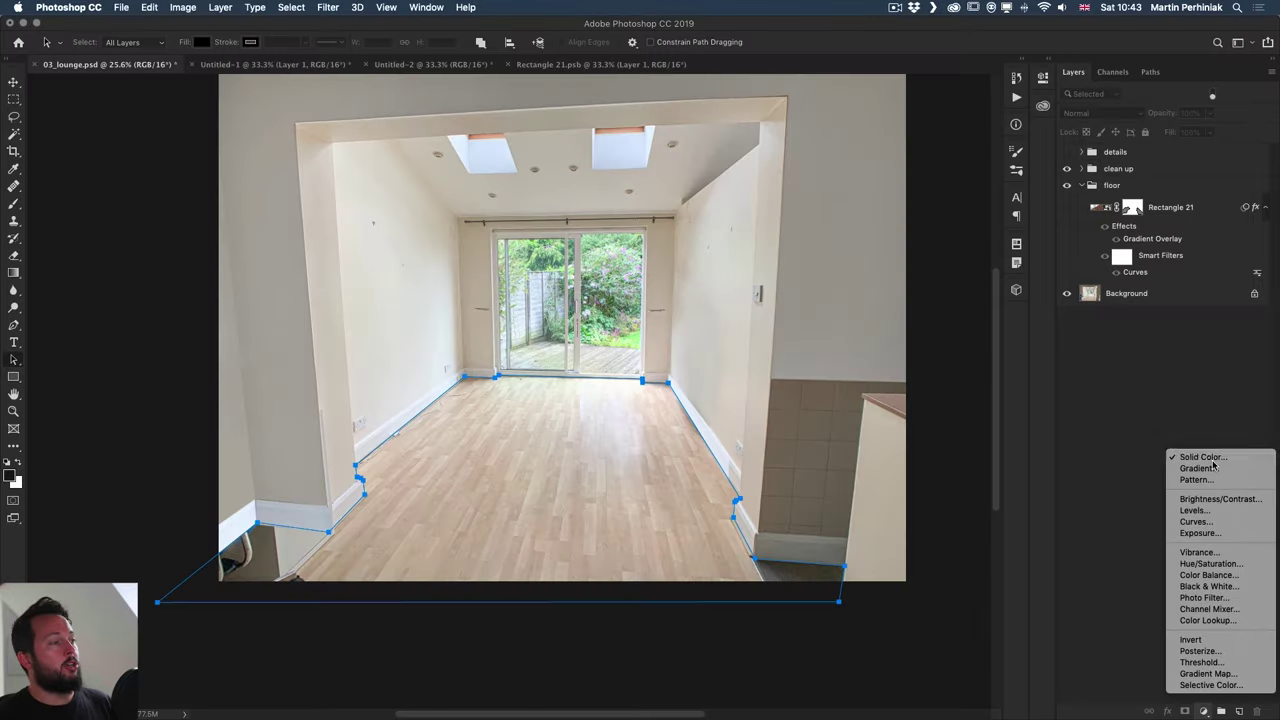
pyautogui.click(1211, 452)
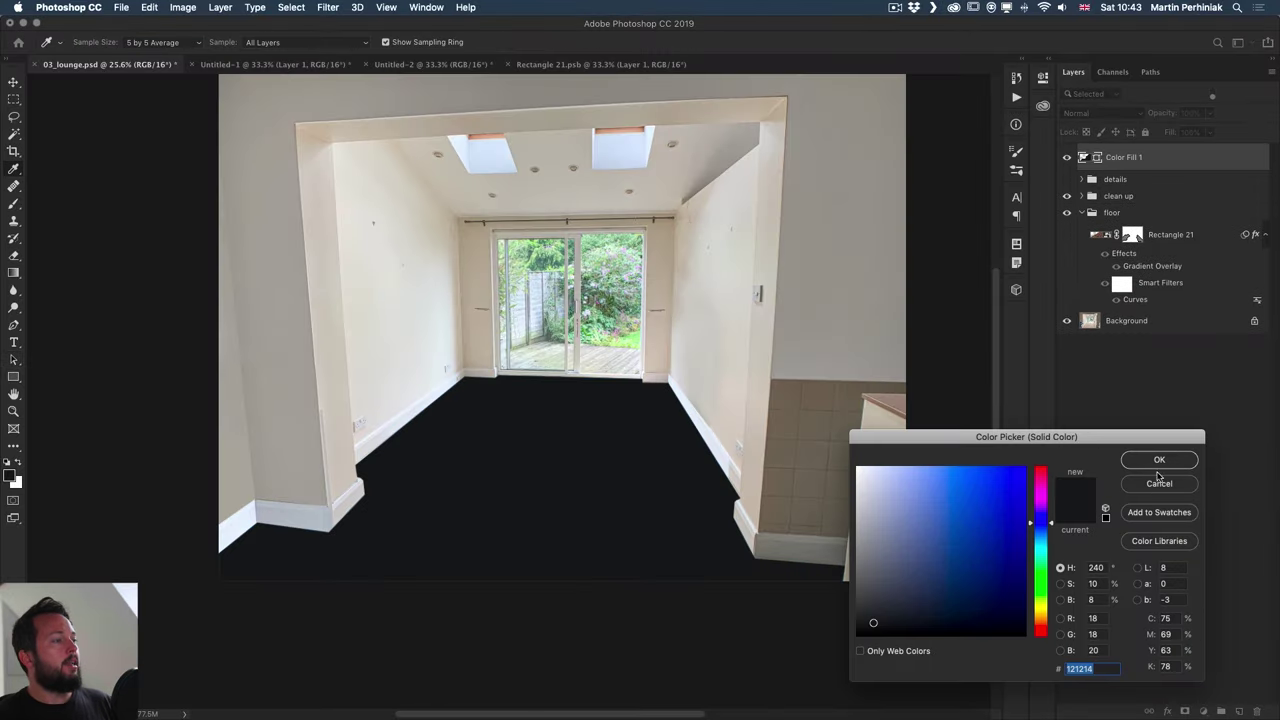
pyautogui.moveTo(830, 500); pyautogui.dragTo(784, 571)
pyautogui.click(845, 537)
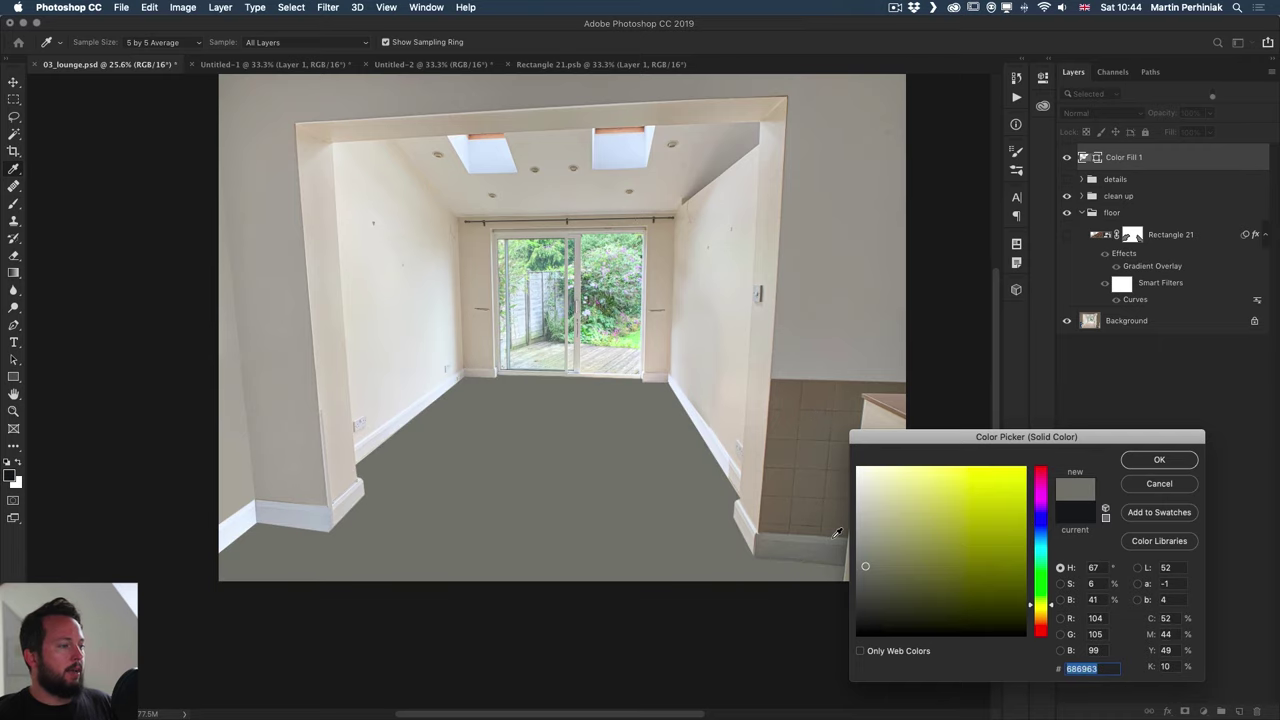
pyautogui.moveTo(878, 535); pyautogui.dragTo(856, 529)
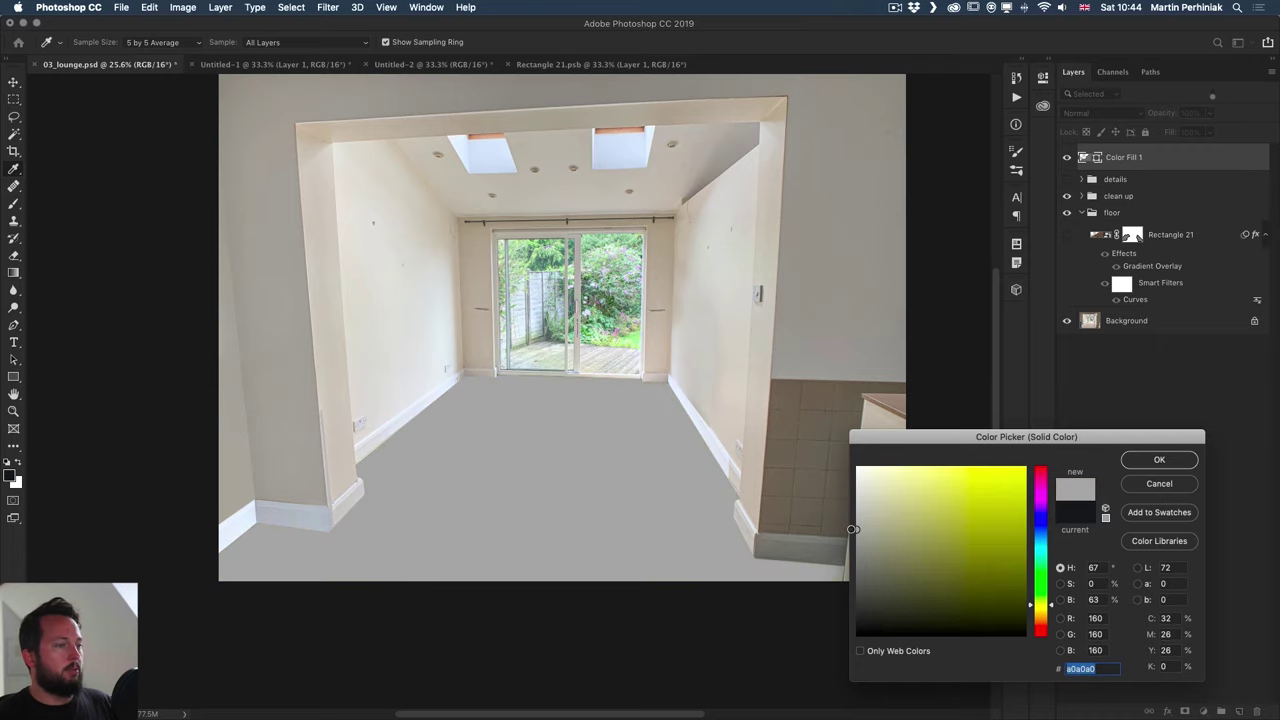
pyautogui.click(1159, 460)
pyautogui.click(1205, 479)
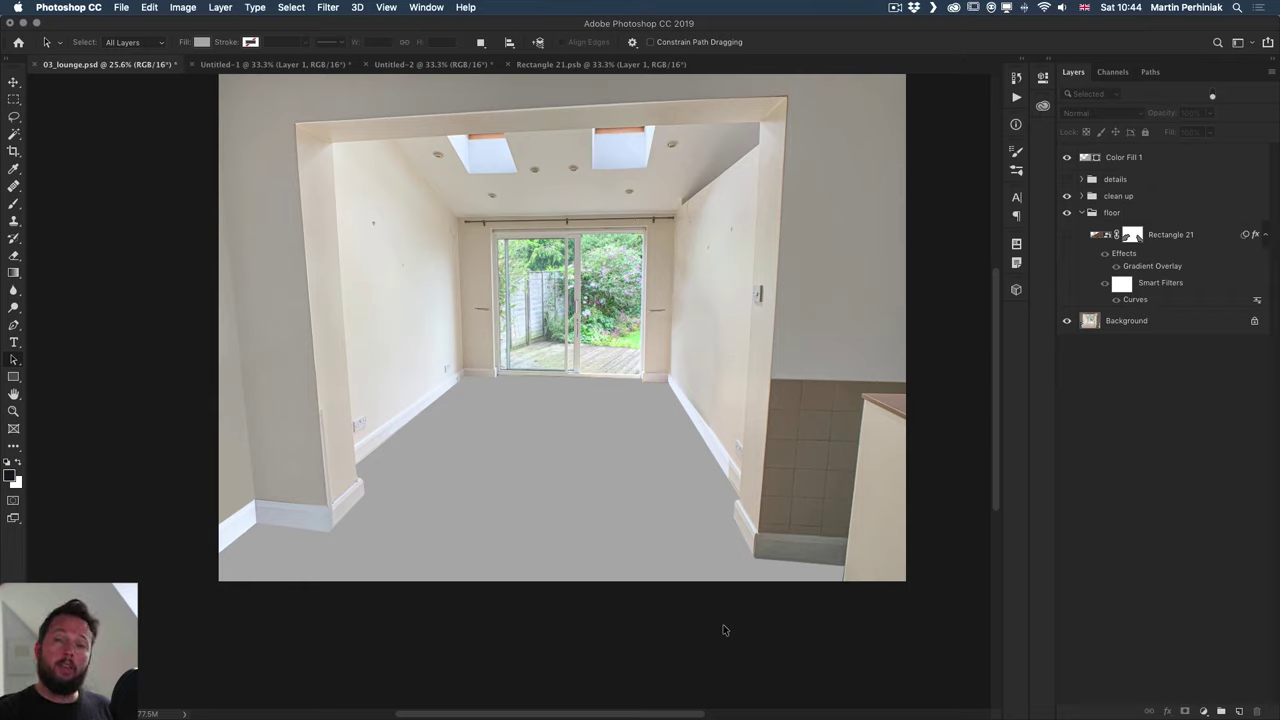
# Draw a large black Shape-mode rectangle over the room photo and nudge it slightly down
pyautogui.press('u')
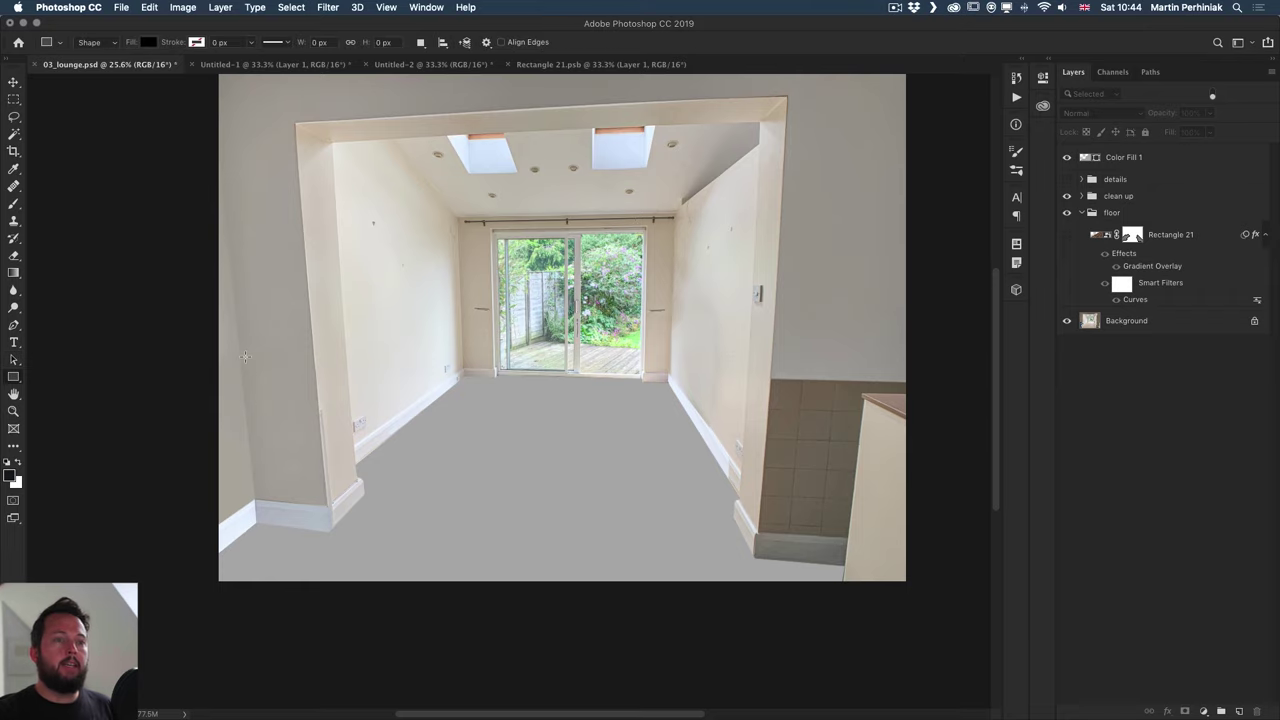
pyautogui.click(14, 377)
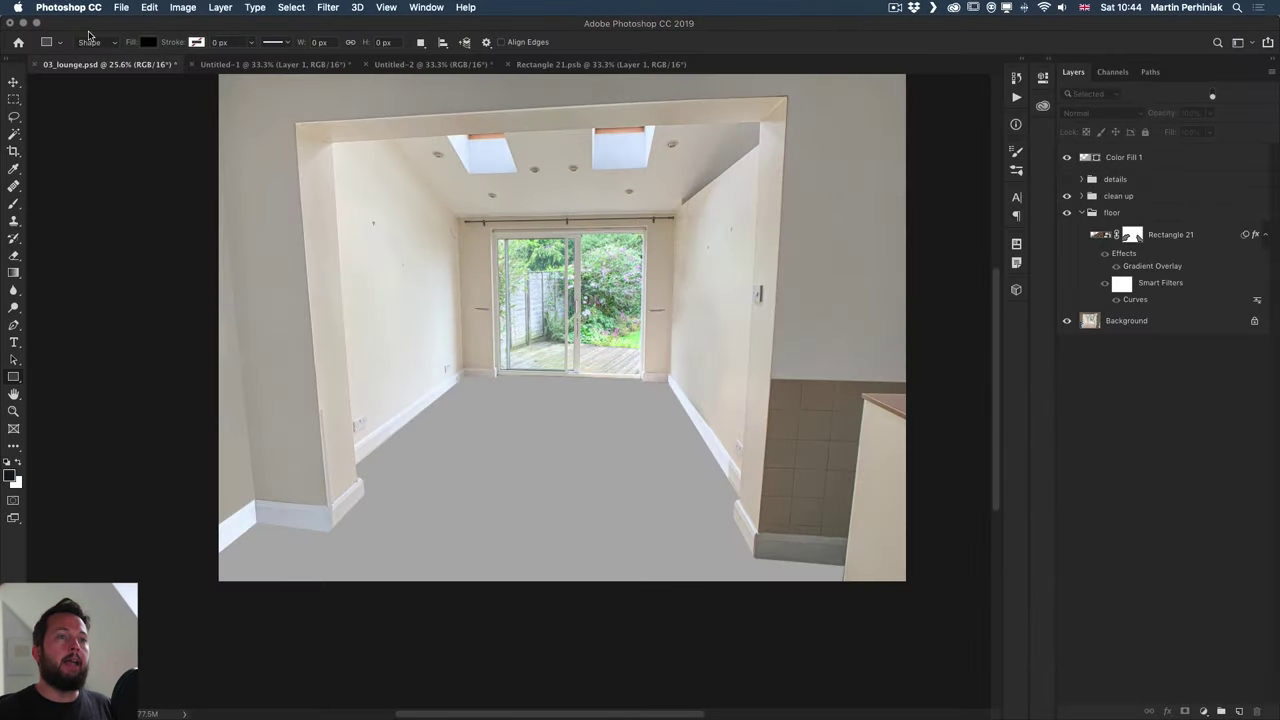
pyautogui.click(108, 44)
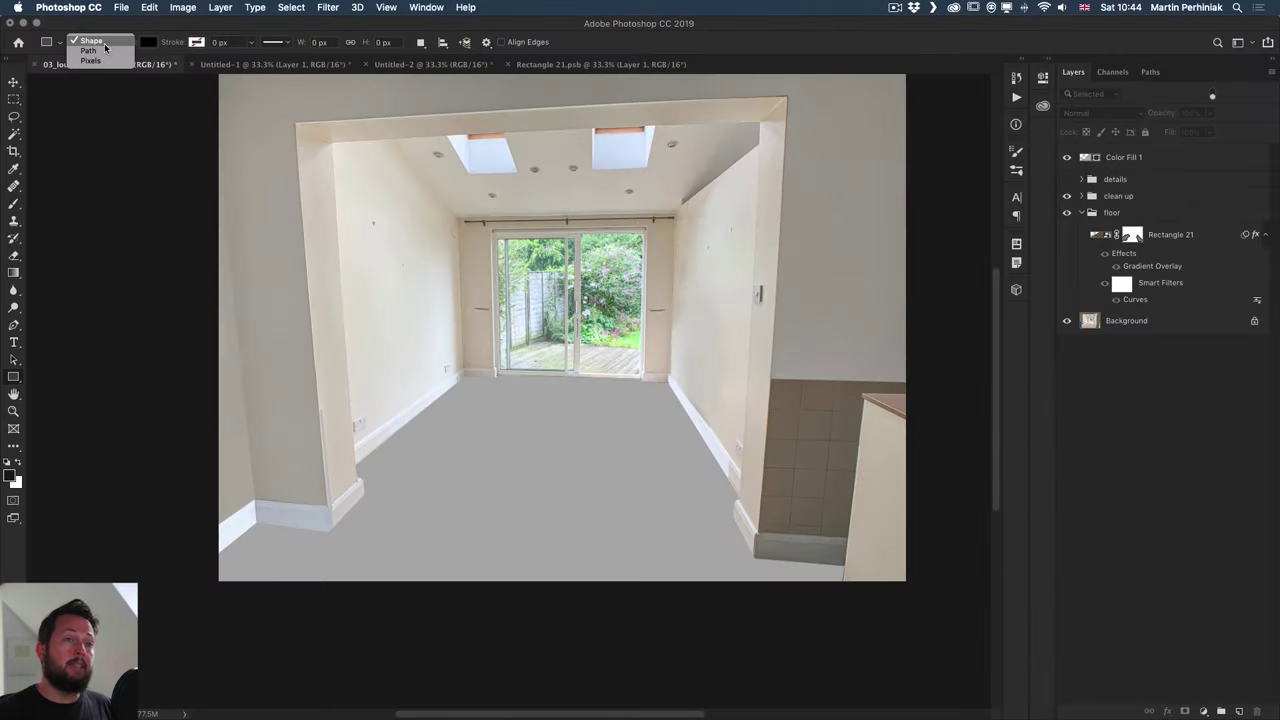
pyautogui.click(202, 36)
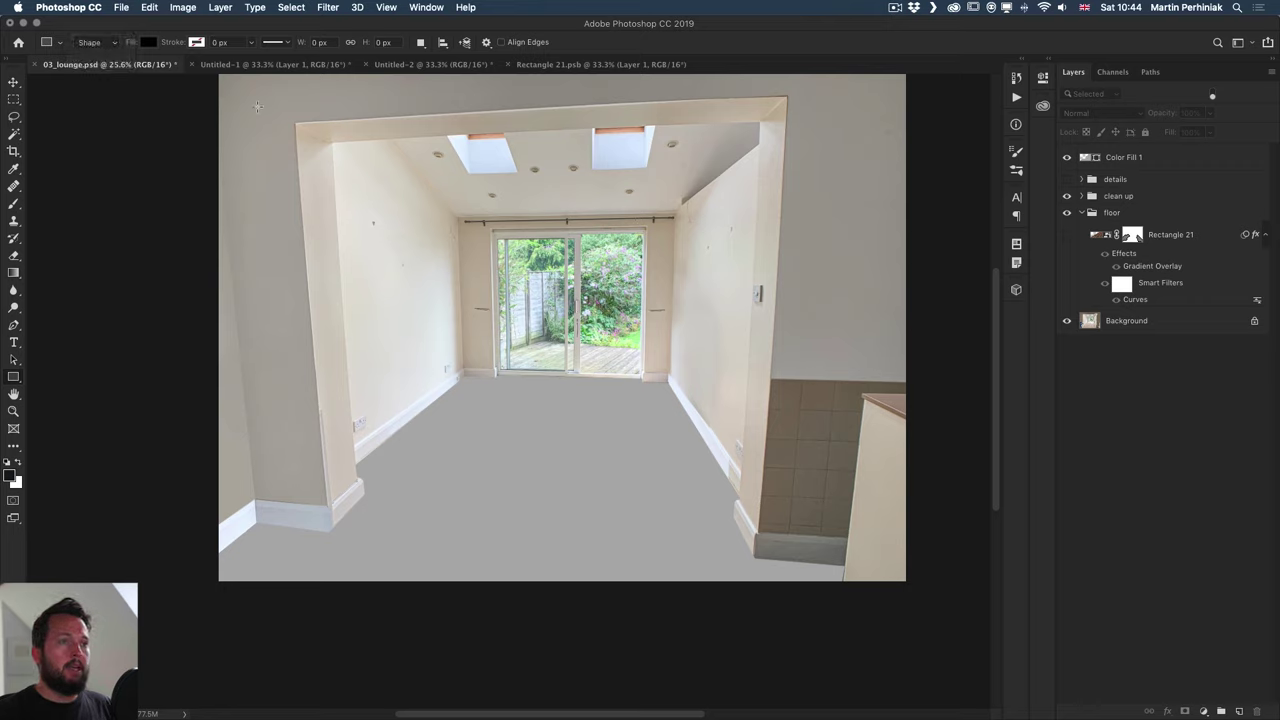
pyautogui.moveTo(259, 98); pyautogui.dragTo(848, 543)
pyautogui.press('v')
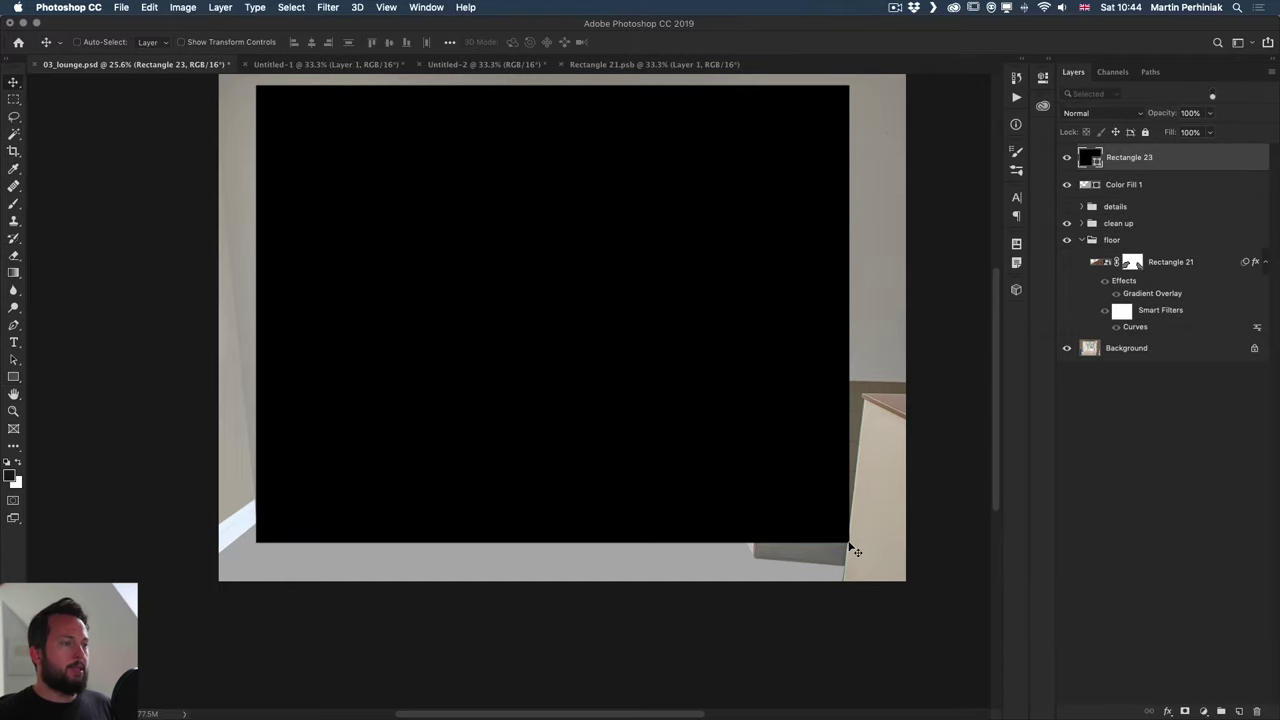
pyautogui.scroll(1, 850, 545)
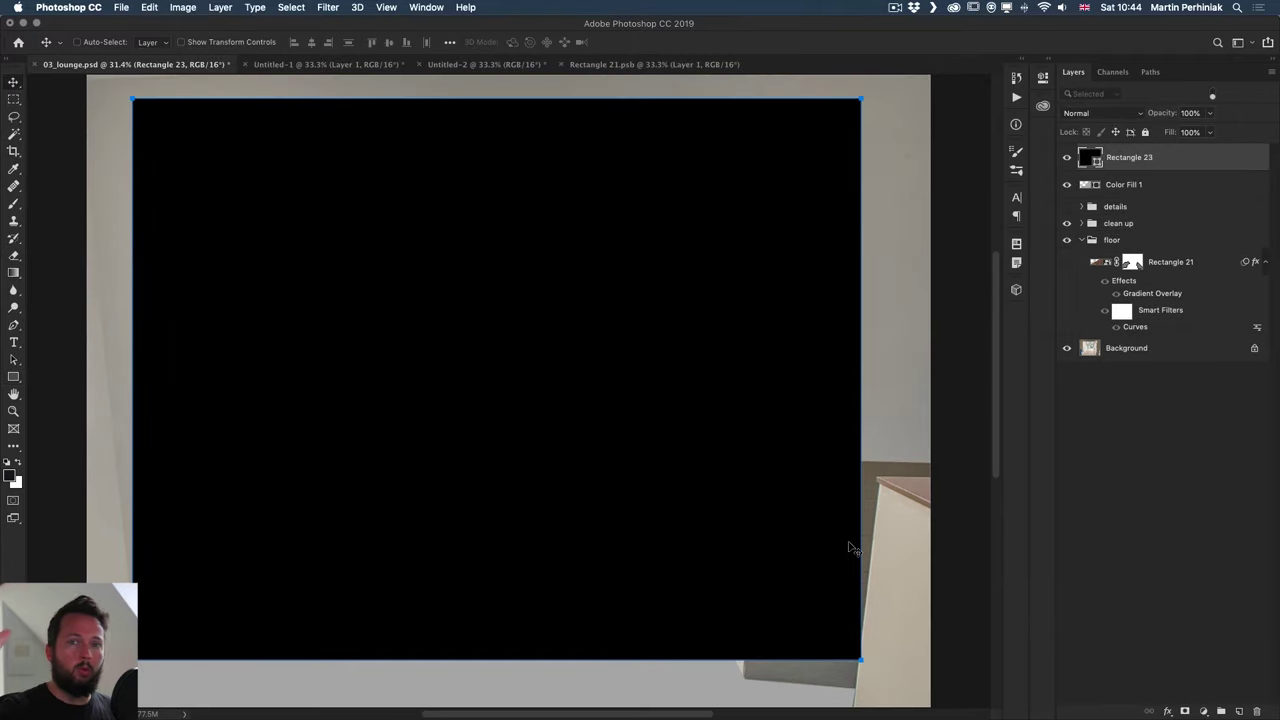
pyautogui.moveTo(617, 372); pyautogui.dragTo(615, 383)
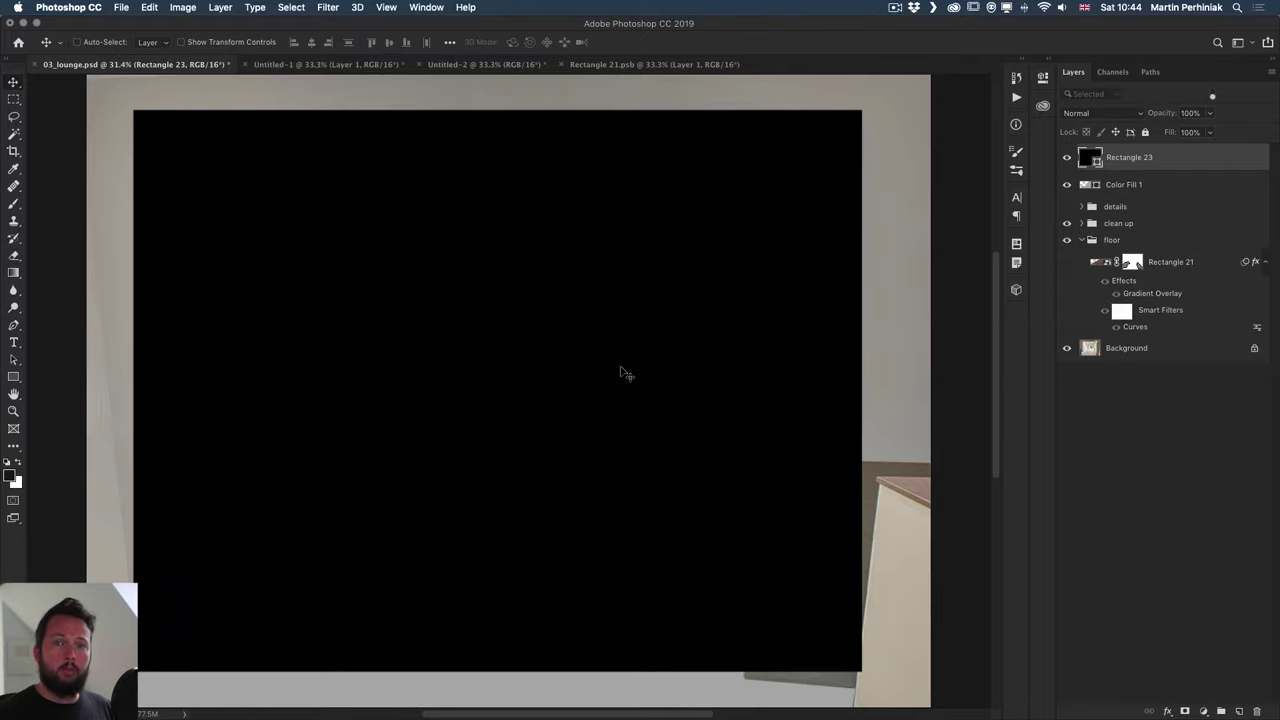
# Select the entire canvas of the dark wood texture document Untitled-1
pyautogui.click(480, 68)
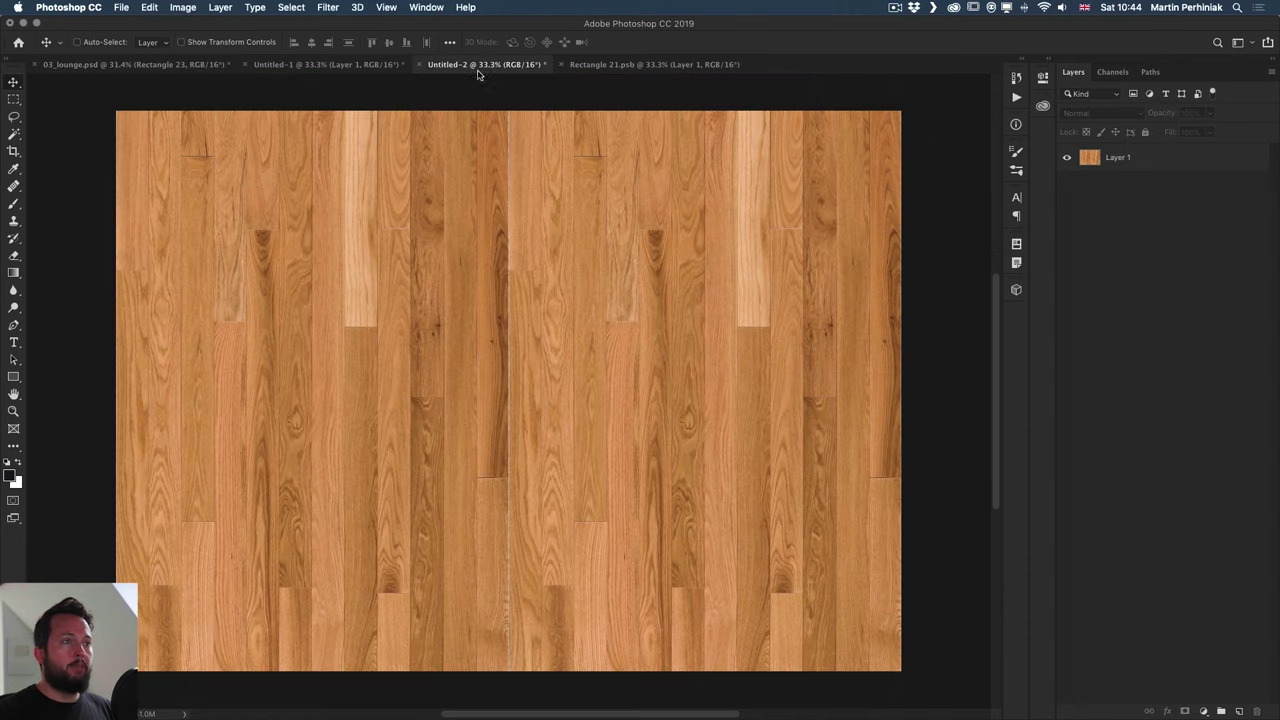
pyautogui.click(312, 68)
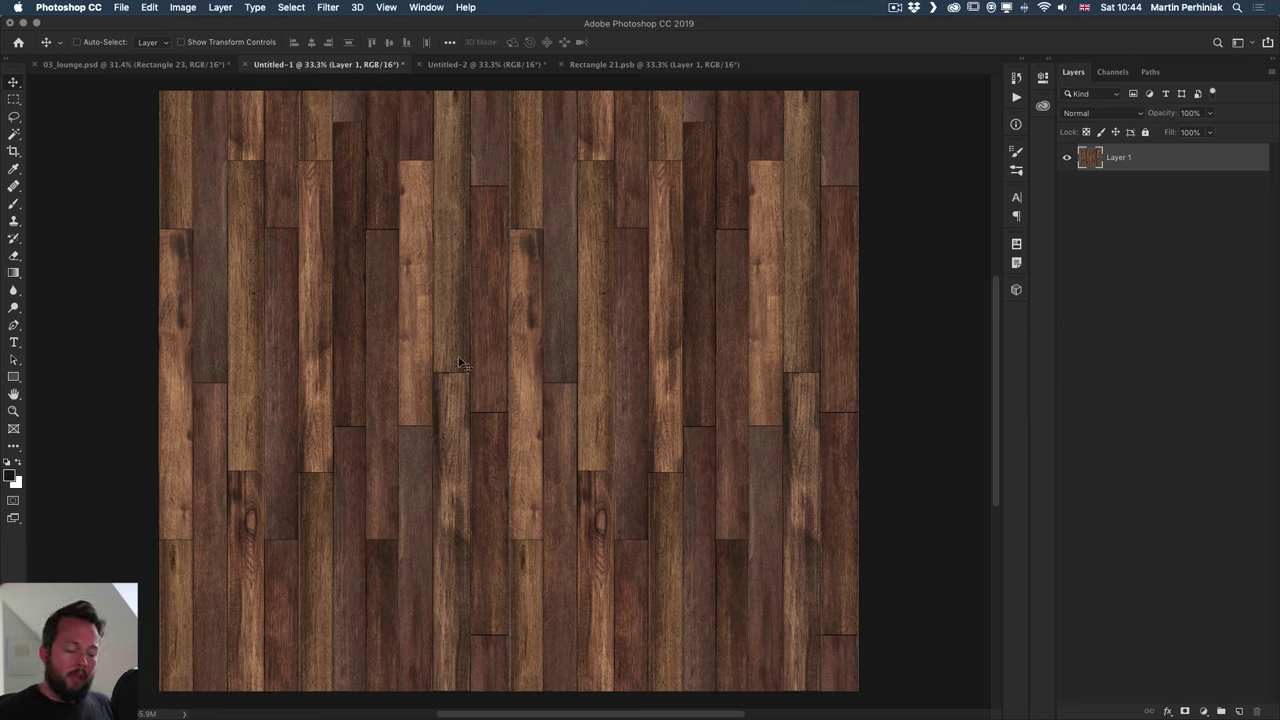
pyautogui.press('super+a')
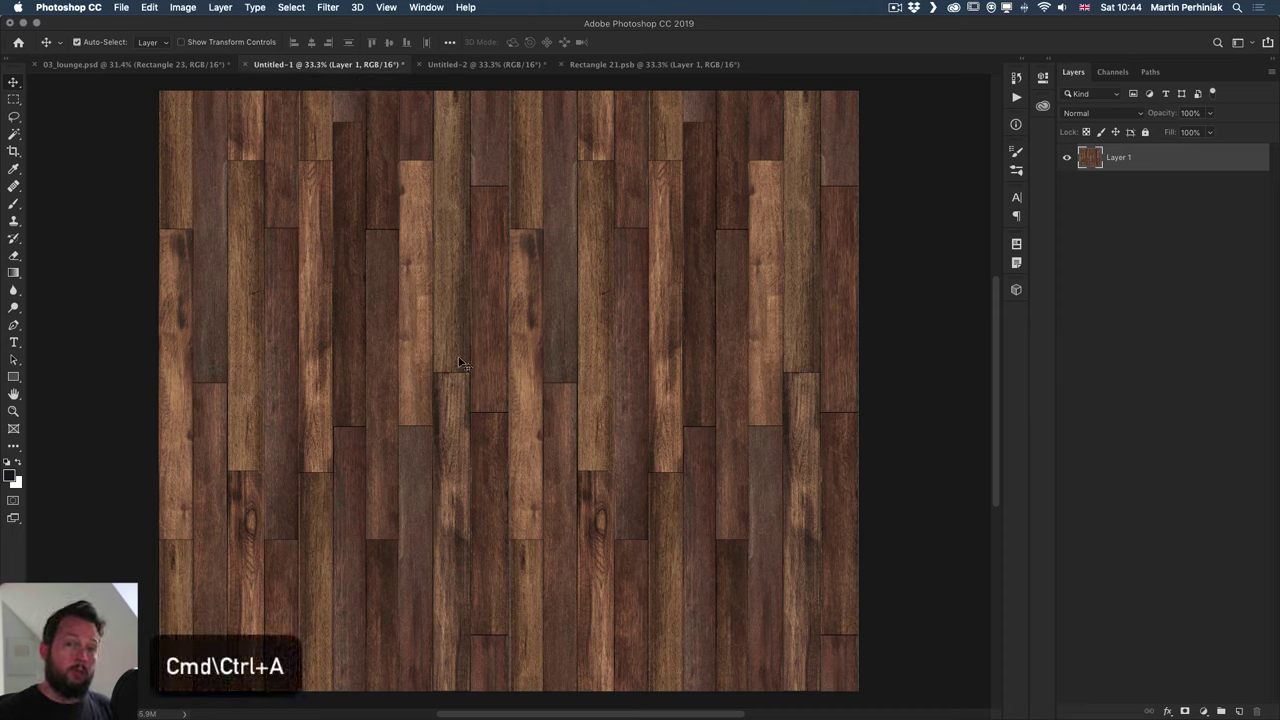
pyautogui.press('super+a')
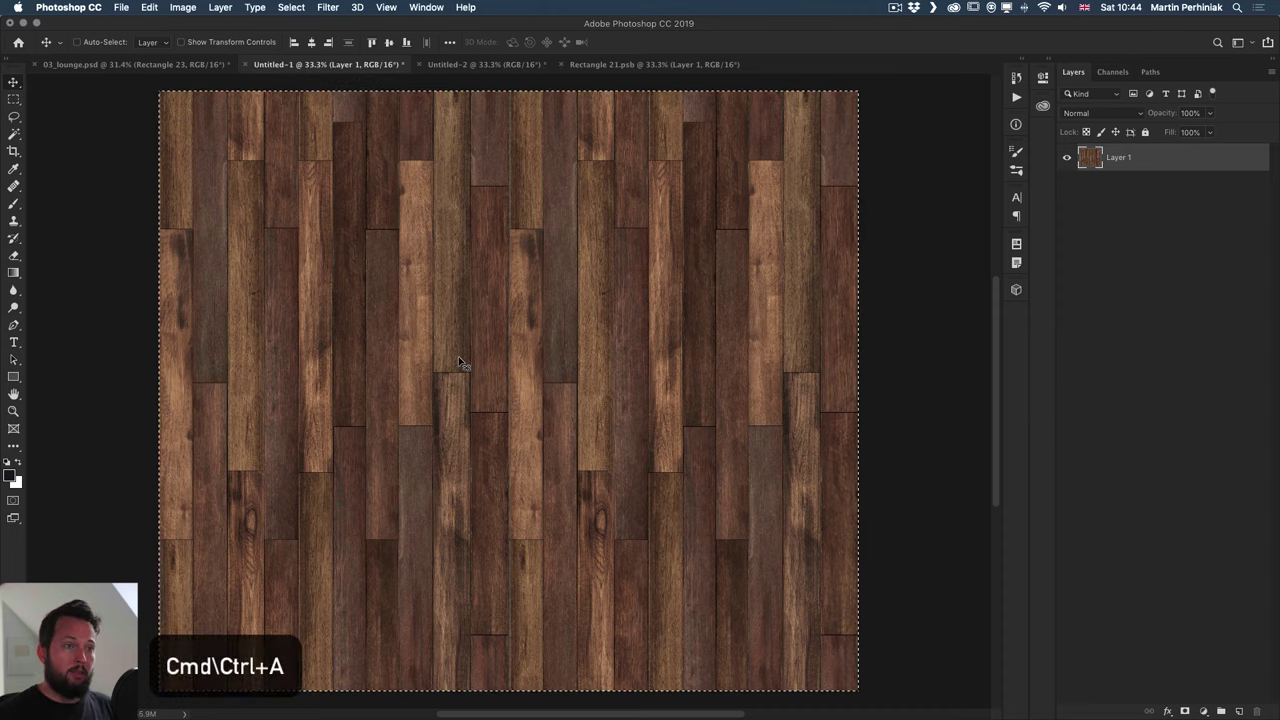
# Define the selection as a pattern named 'dark wood floor' and close Untitled-1 without saving
pyautogui.click(150, 7)
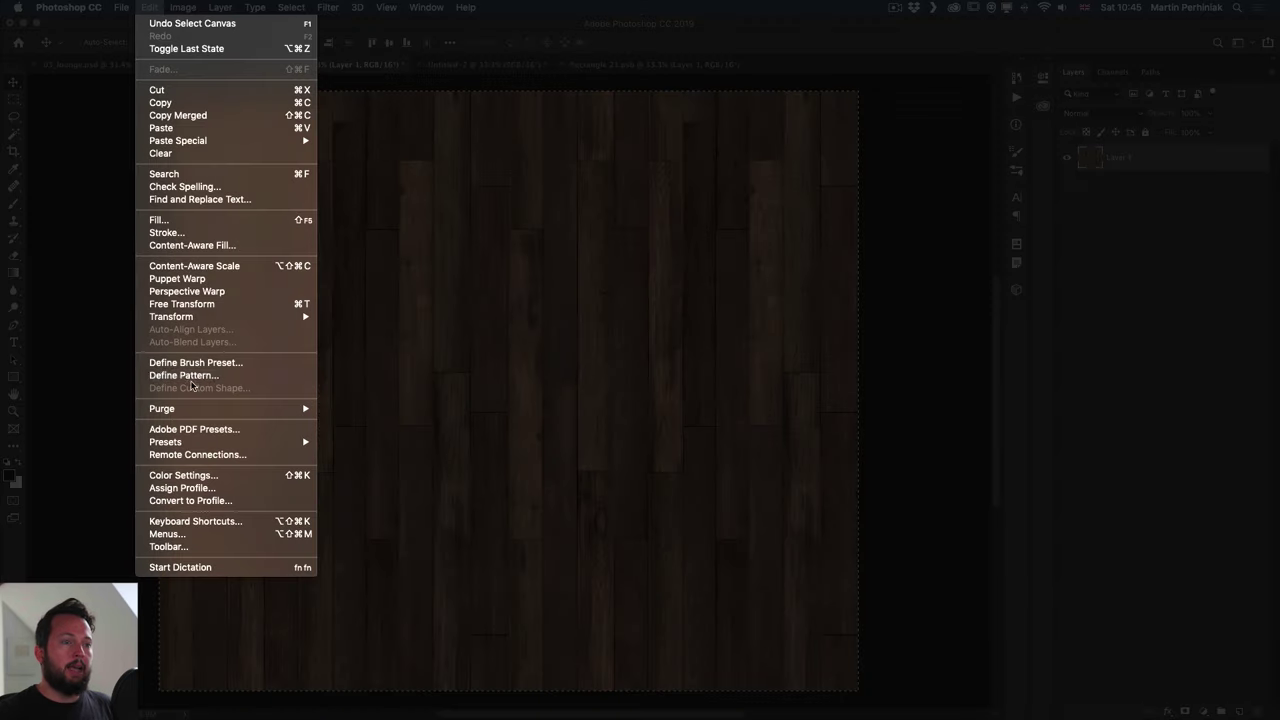
pyautogui.click(196, 377)
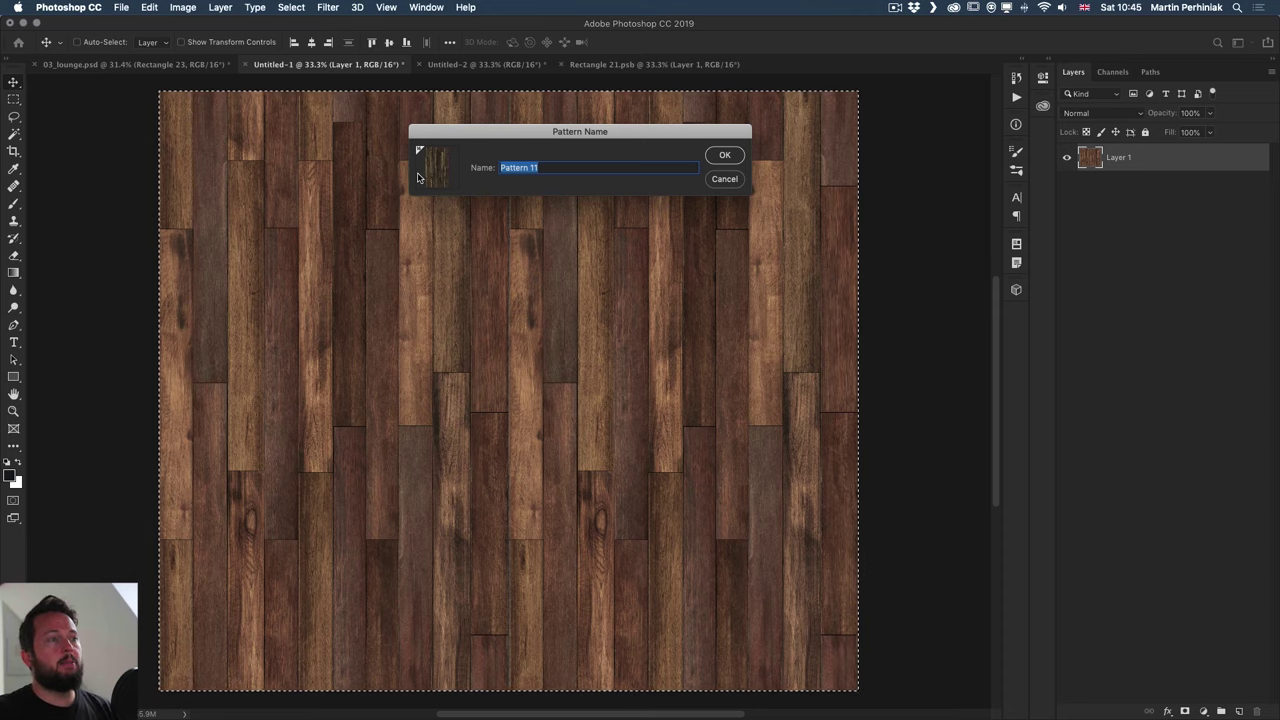
pyautogui.write('dark')
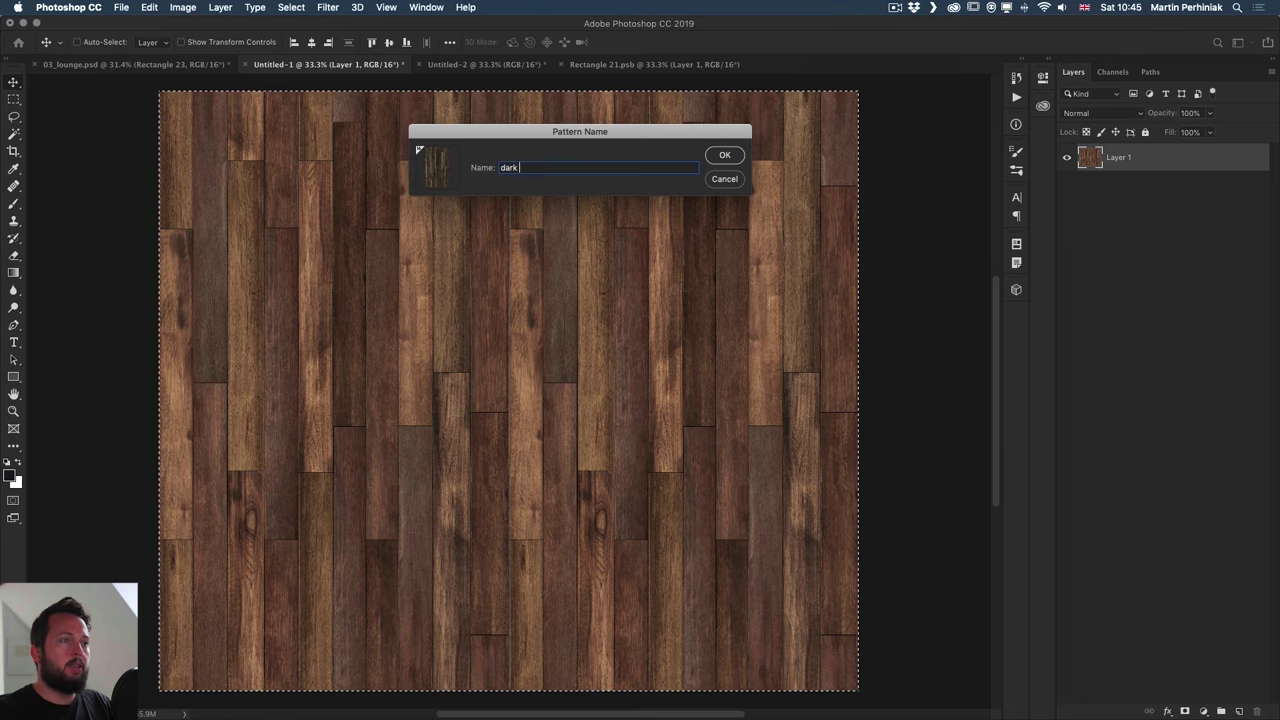
pyautogui.write(' oak')
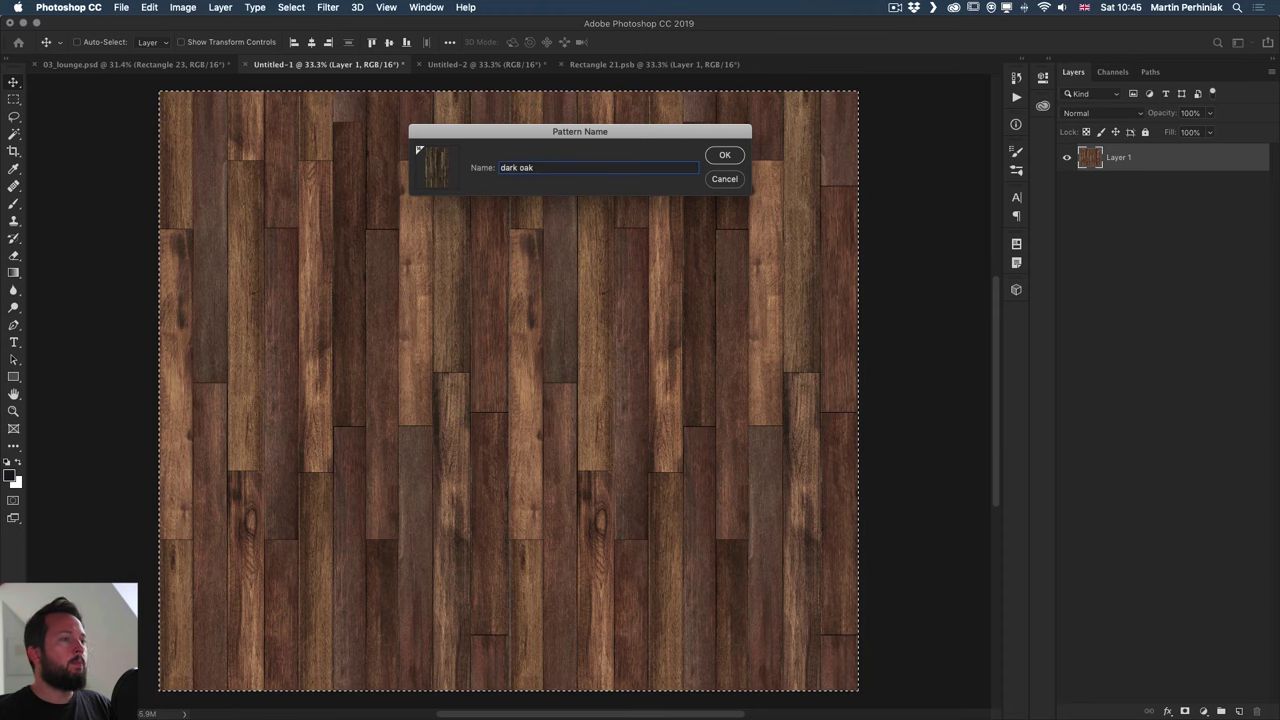
pyautogui.press('BackSpace')
pyautogui.press('BackSpace')
pyautogui.press('BackSpace')
pyautogui.press('BackSpace')
pyautogui.press('BackSpace')
pyautogui.press('BackSpace')
pyautogui.press('BackSpace')
pyautogui.press('BackSpace')
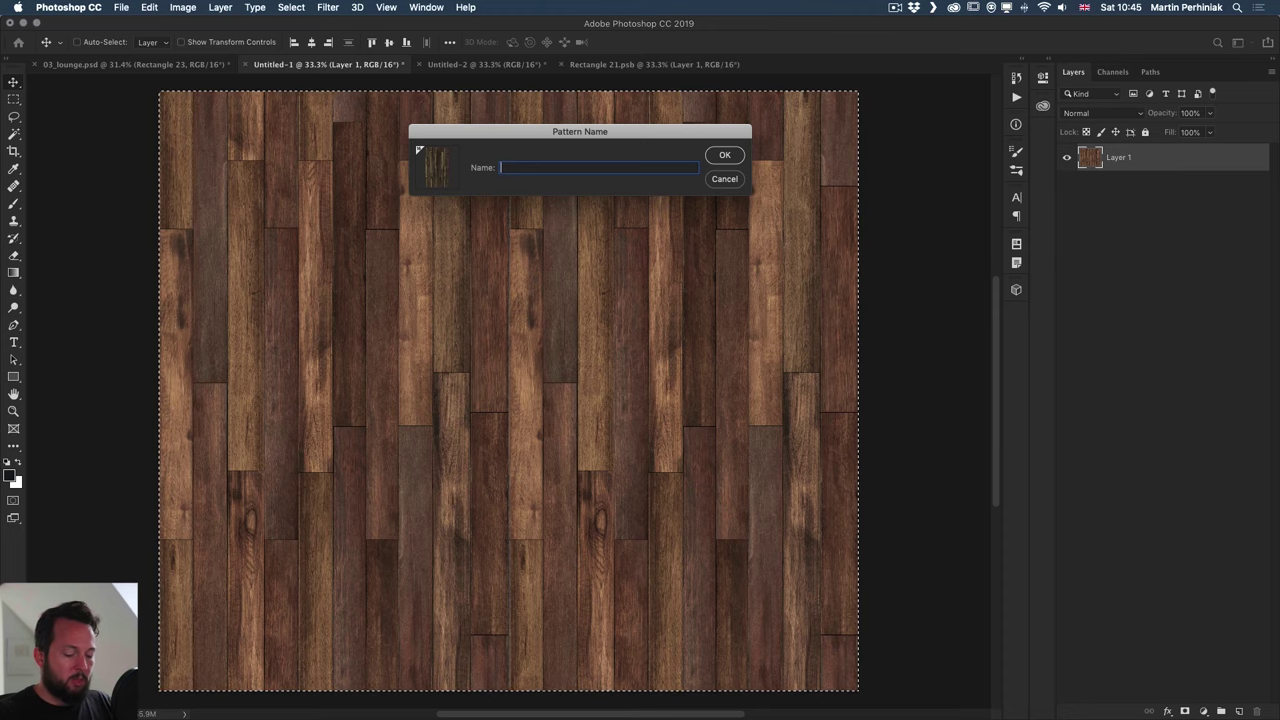
pyautogui.write('dark wood f')
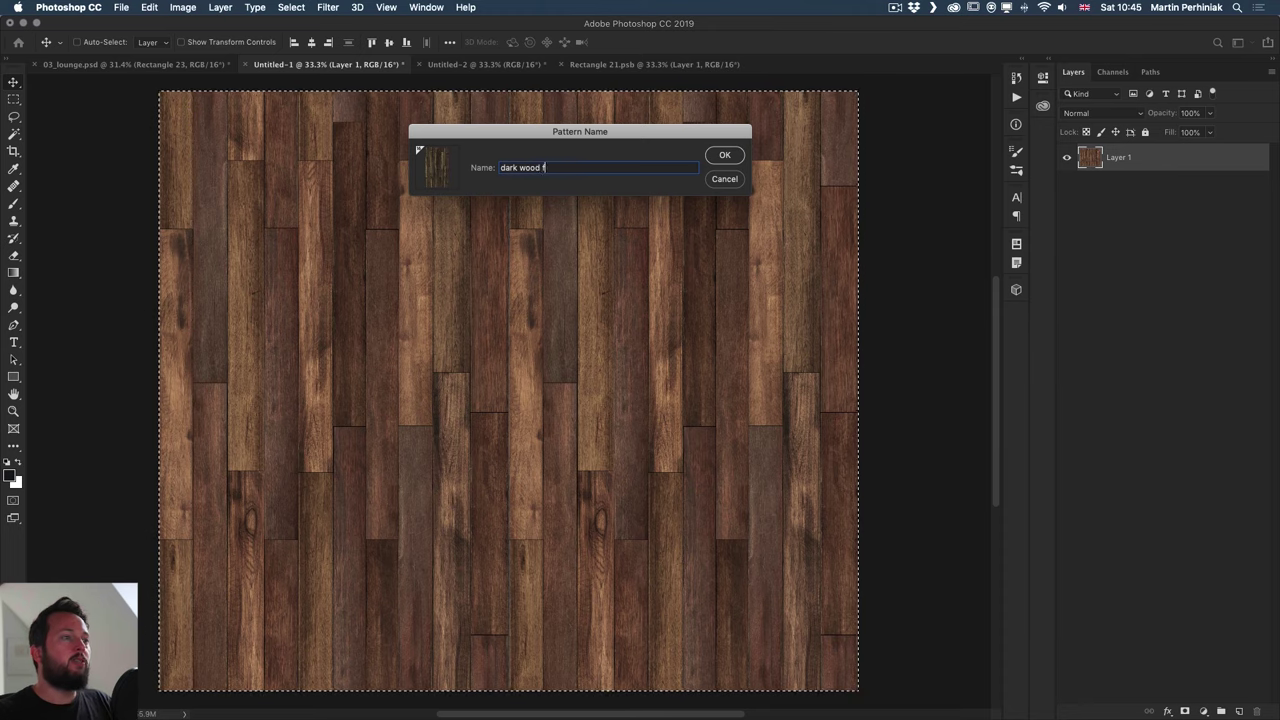
pyautogui.write('loor')
pyautogui.press('Return')
pyautogui.press('cmd+d')
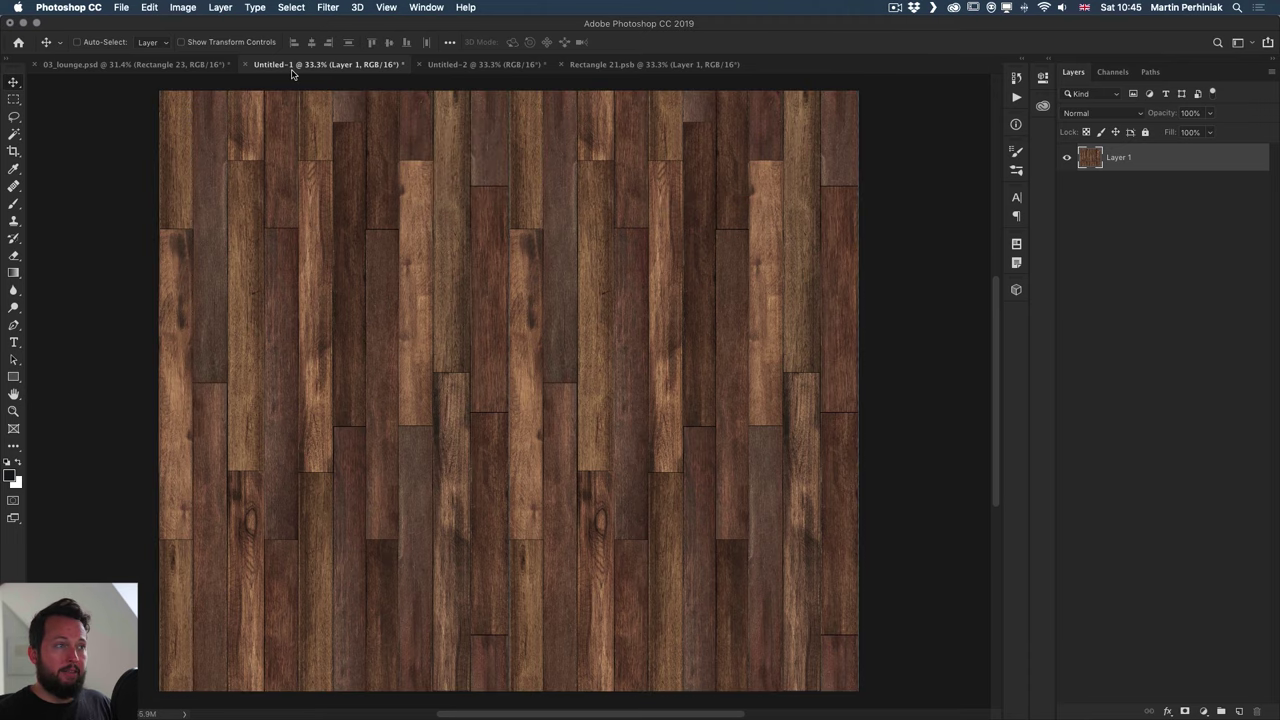
pyautogui.press('super+w')
pyautogui.click(590, 255)
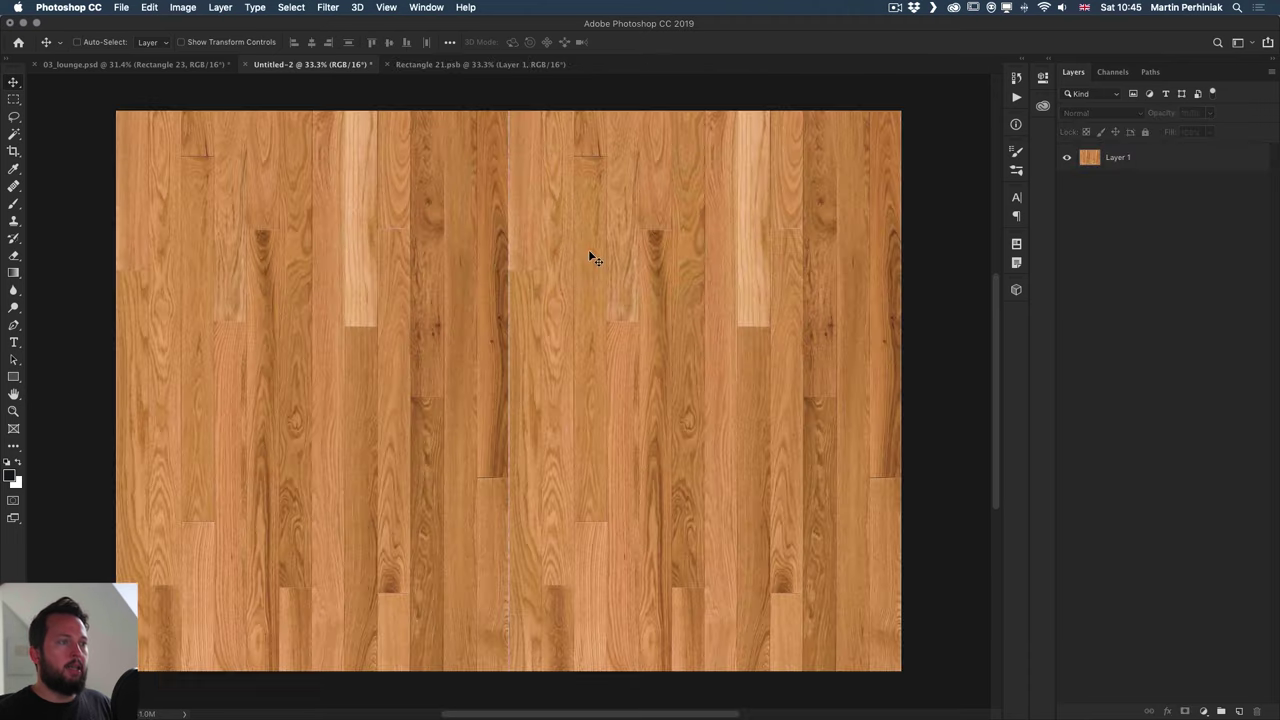
# In 03_lounge.psd, give Rectangle 23 a 'dark wood floor' Pattern Overlay scaled down to 87%
pyautogui.click(99, 64)
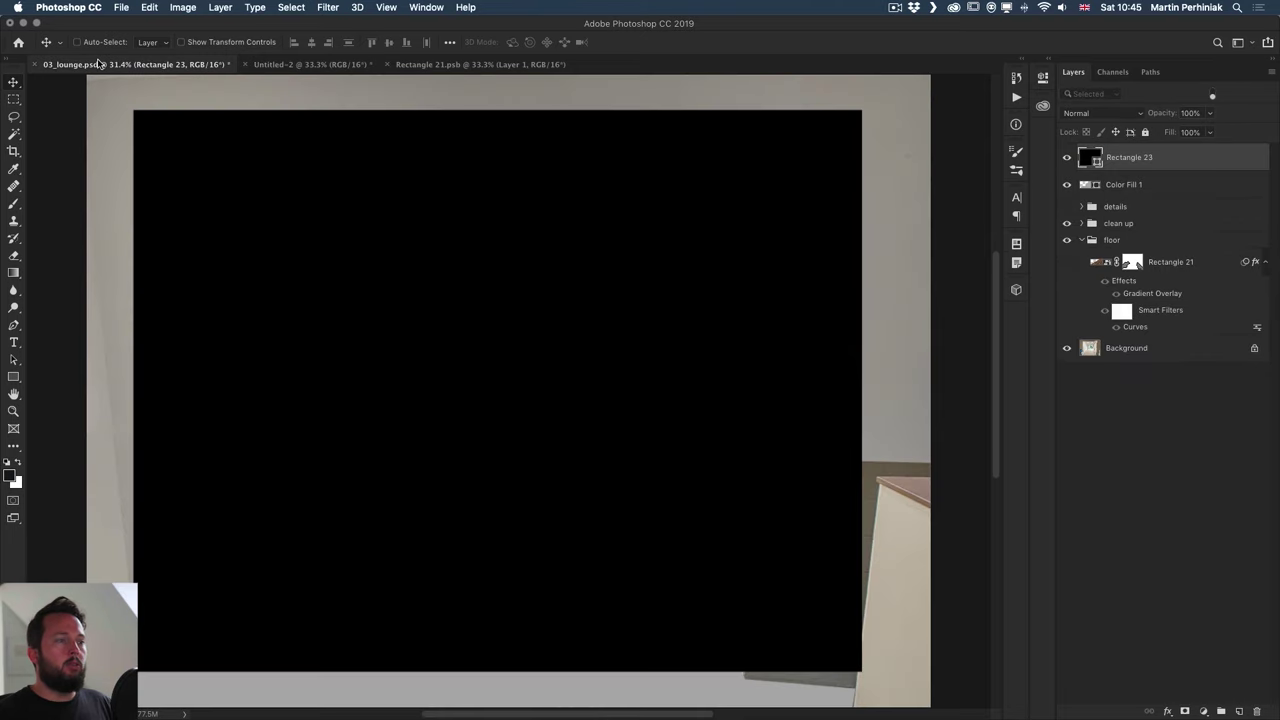
pyautogui.doubleClick(1193, 157)
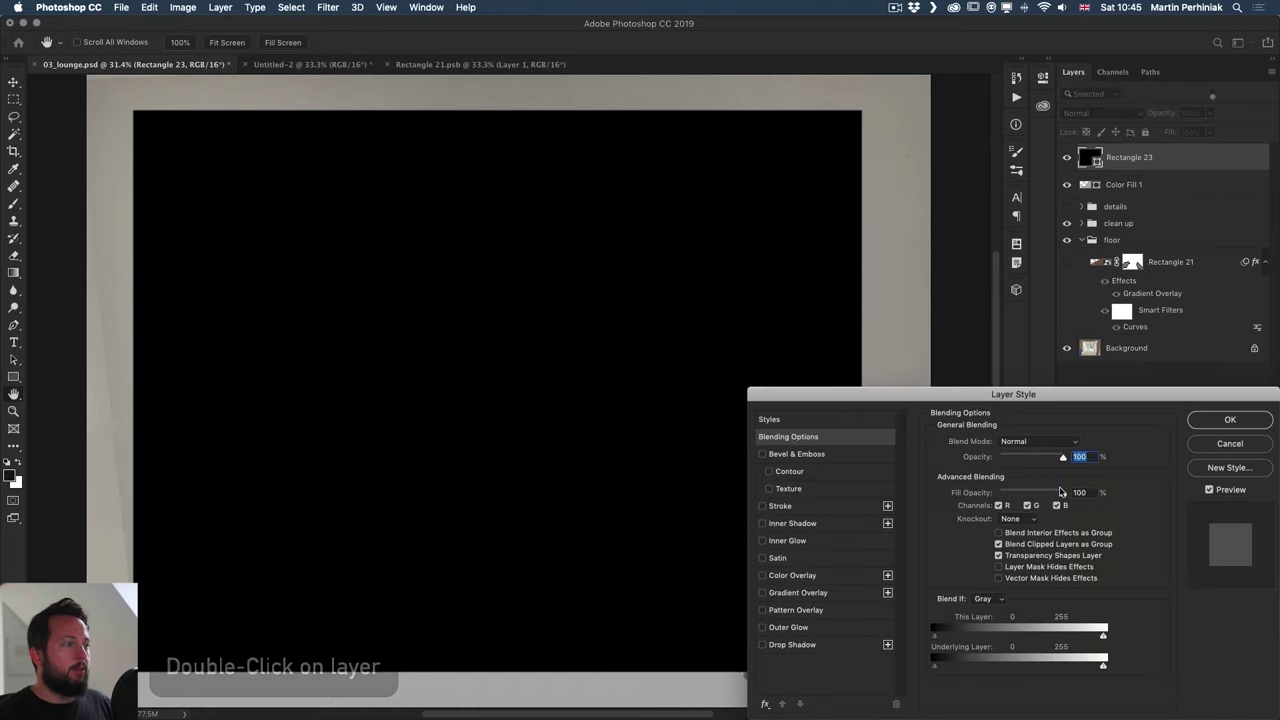
pyautogui.moveTo(1042, 388); pyautogui.dragTo(825, 136)
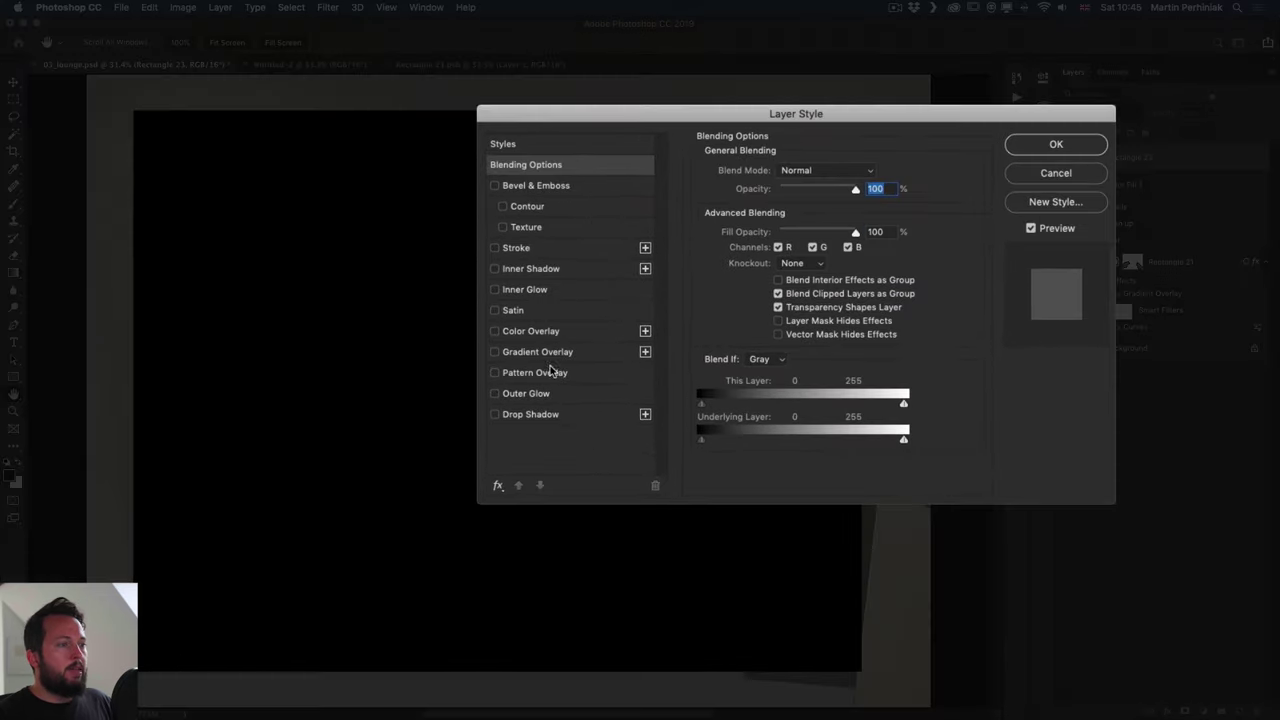
pyautogui.click(593, 359)
pyautogui.click(808, 226)
pyautogui.click(748, 322)
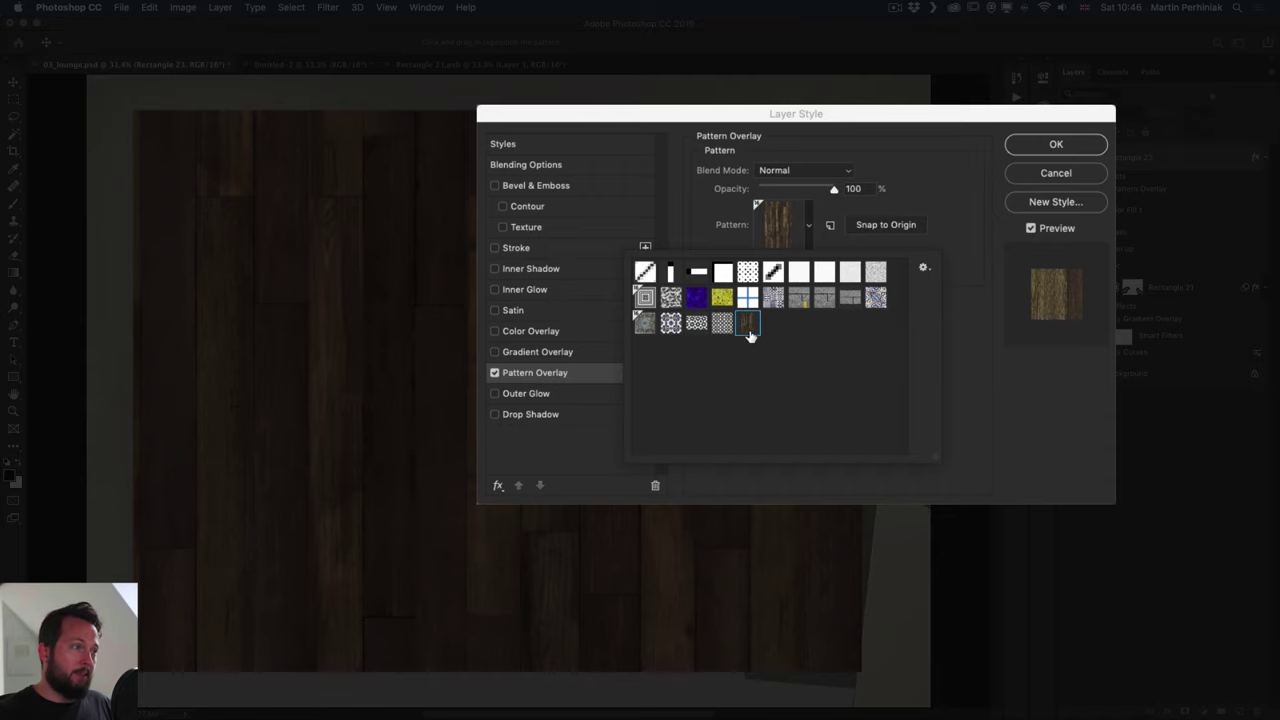
pyautogui.click(930, 215)
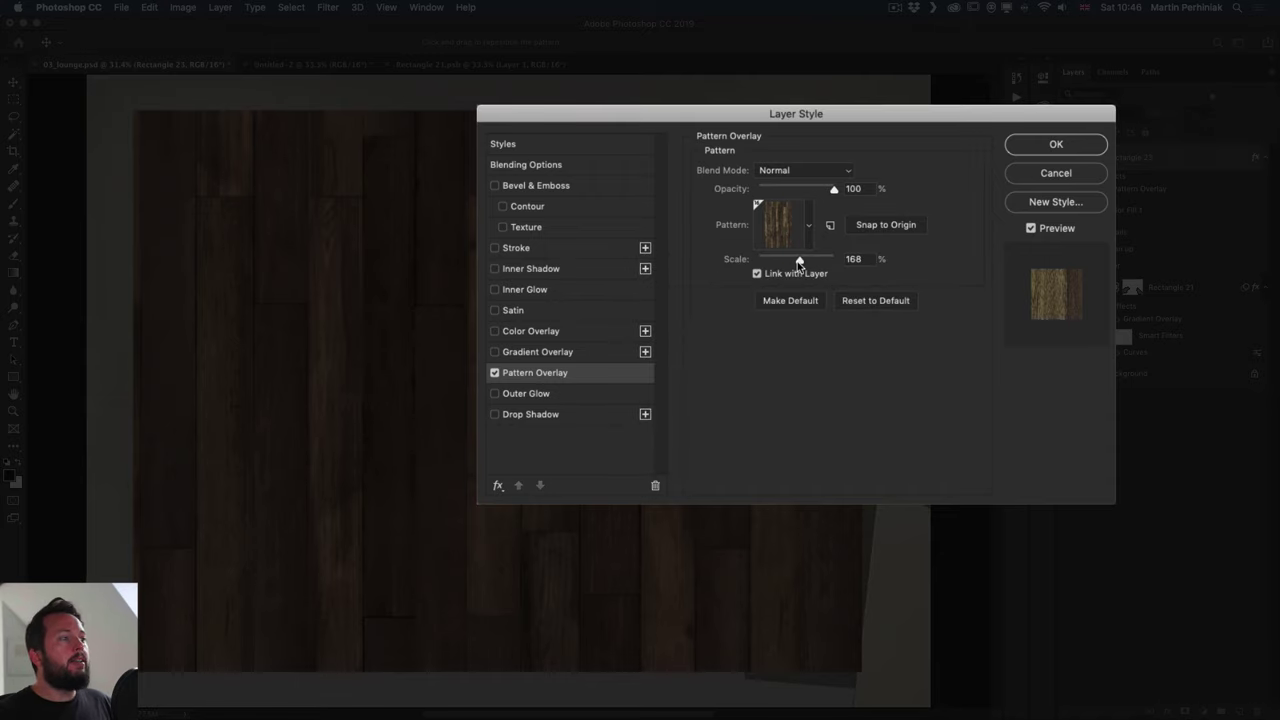
pyautogui.moveTo(799, 262); pyautogui.dragTo(792, 270)
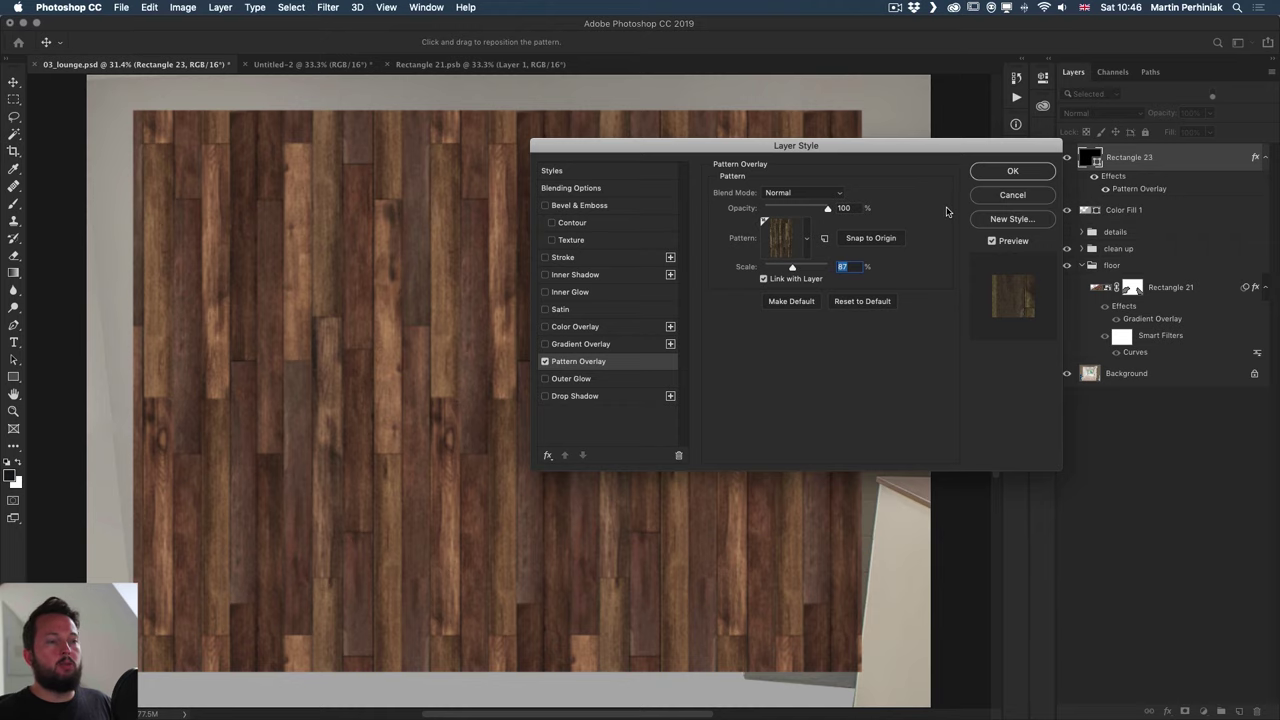
pyautogui.click(998, 173)
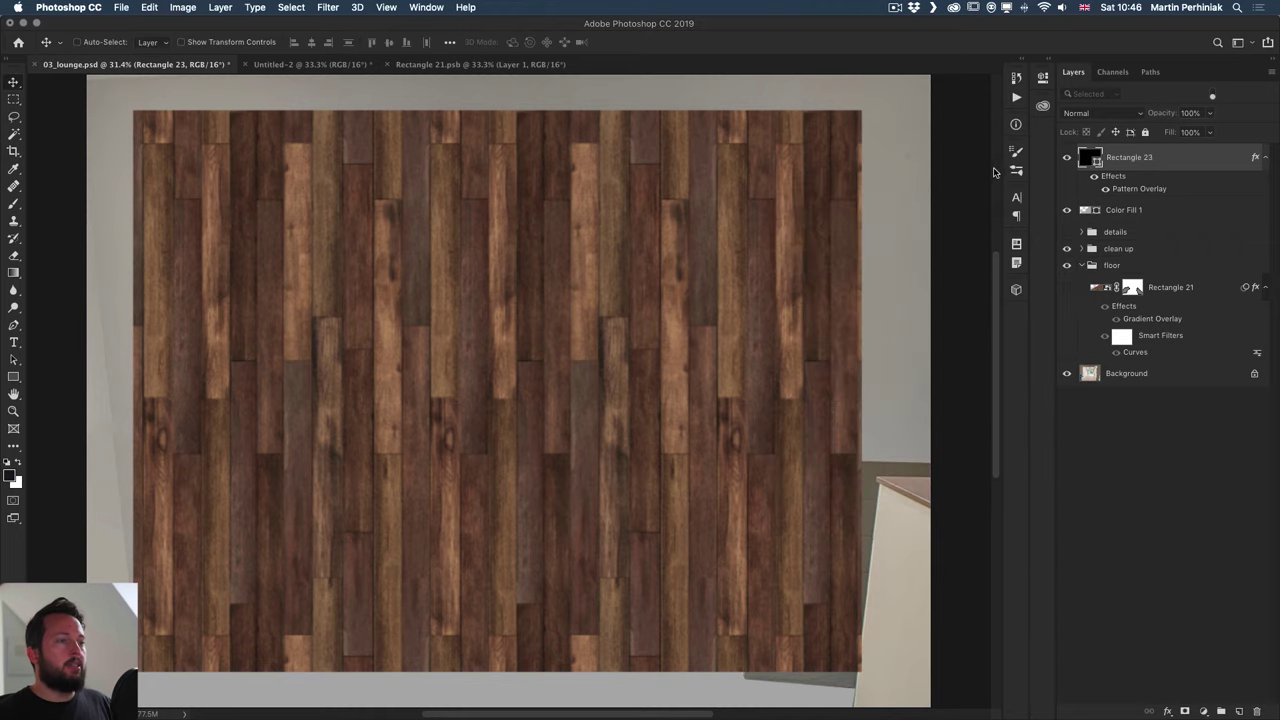
# Zoom in to inspect the wood planks, fit the document on screen, and duplicate Rectangle 23
pyautogui.press('z')
pyautogui.moveTo(611, 434); pyautogui.dragTo(571, 429)
pyautogui.press('v')
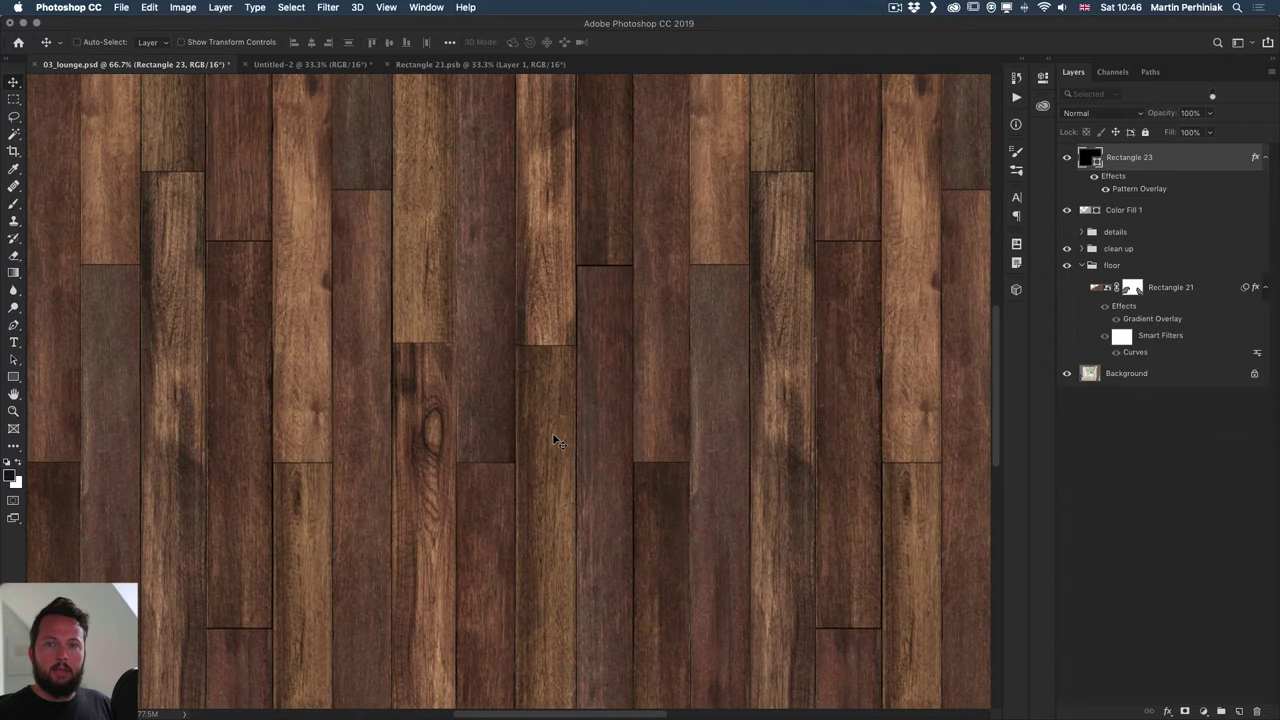
pyautogui.press('super+0')
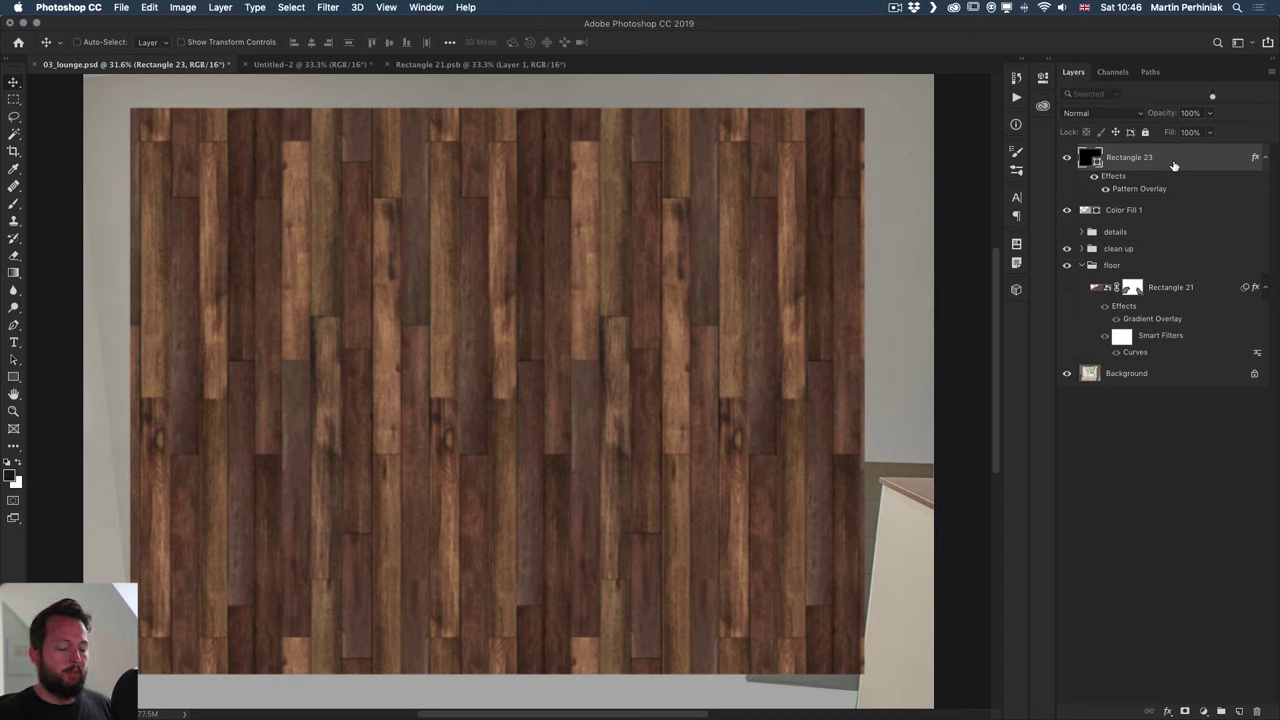
pyautogui.press('super')
pyautogui.press('super+j')
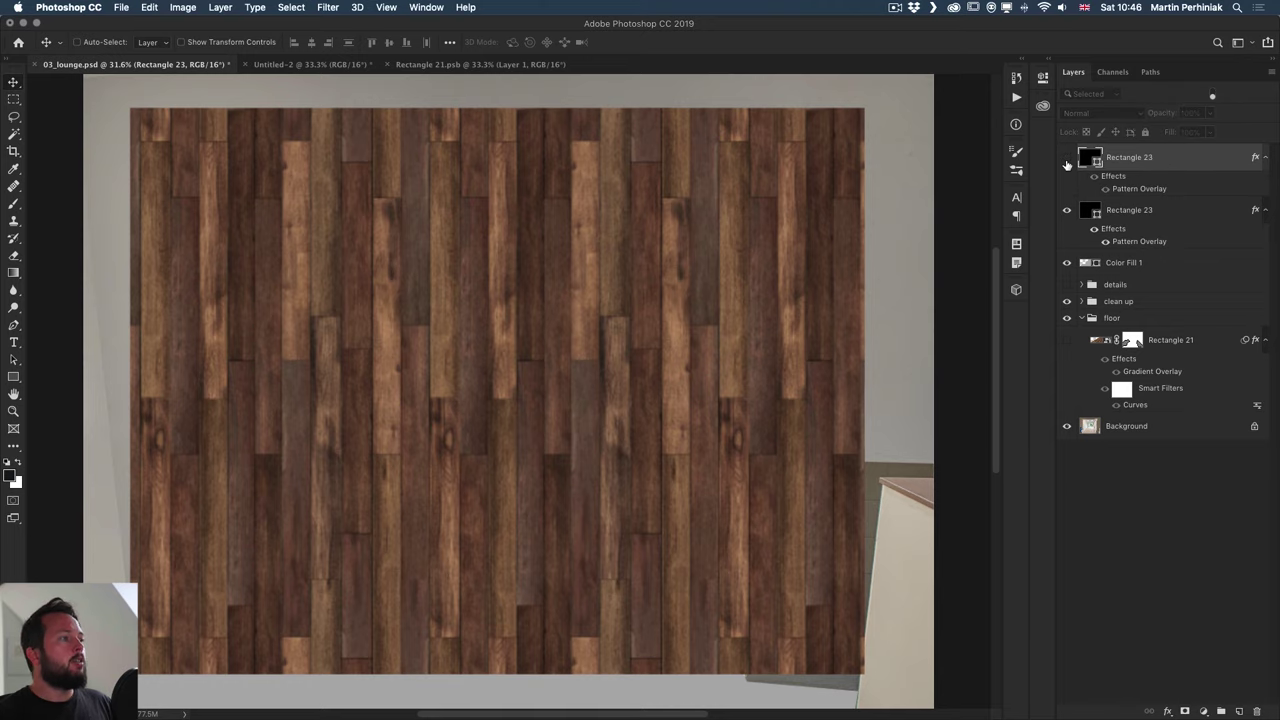
# Nudge the wood rectangle slightly left and down with Free Transform
pyautogui.press('super+t')
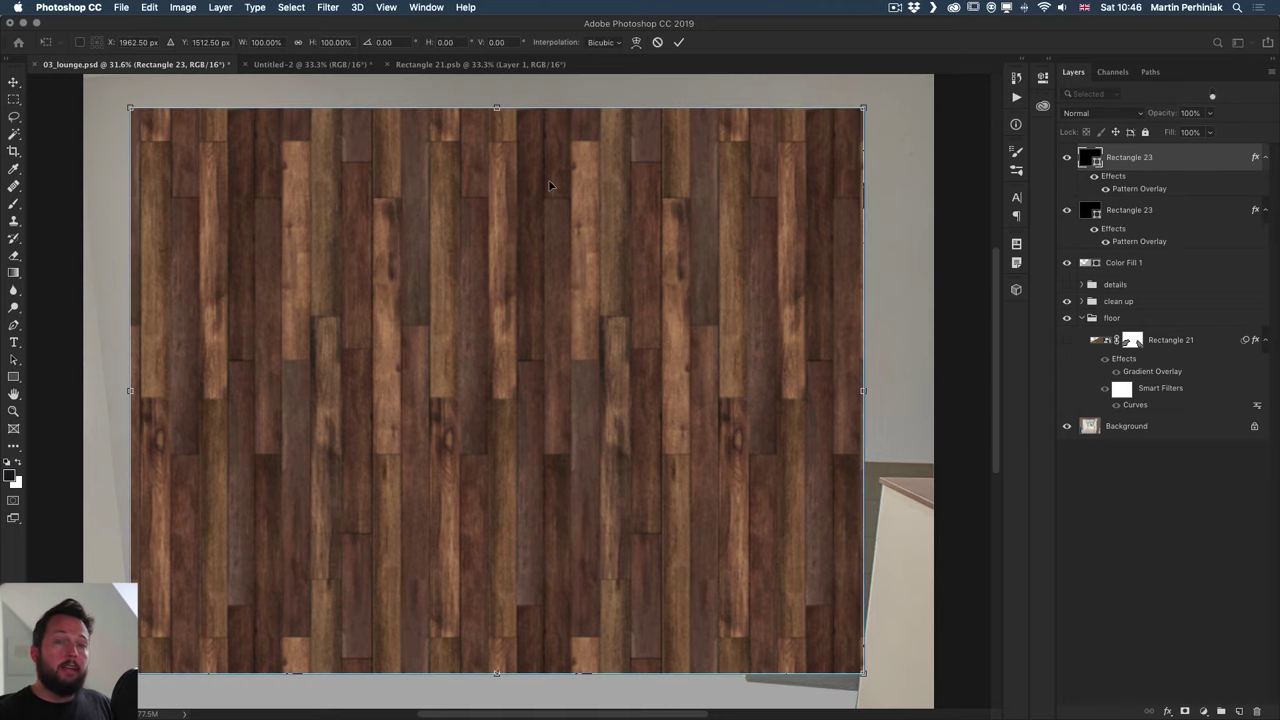
pyautogui.moveTo(457, 216); pyautogui.dragTo(405, 230)
pyautogui.press('Return')
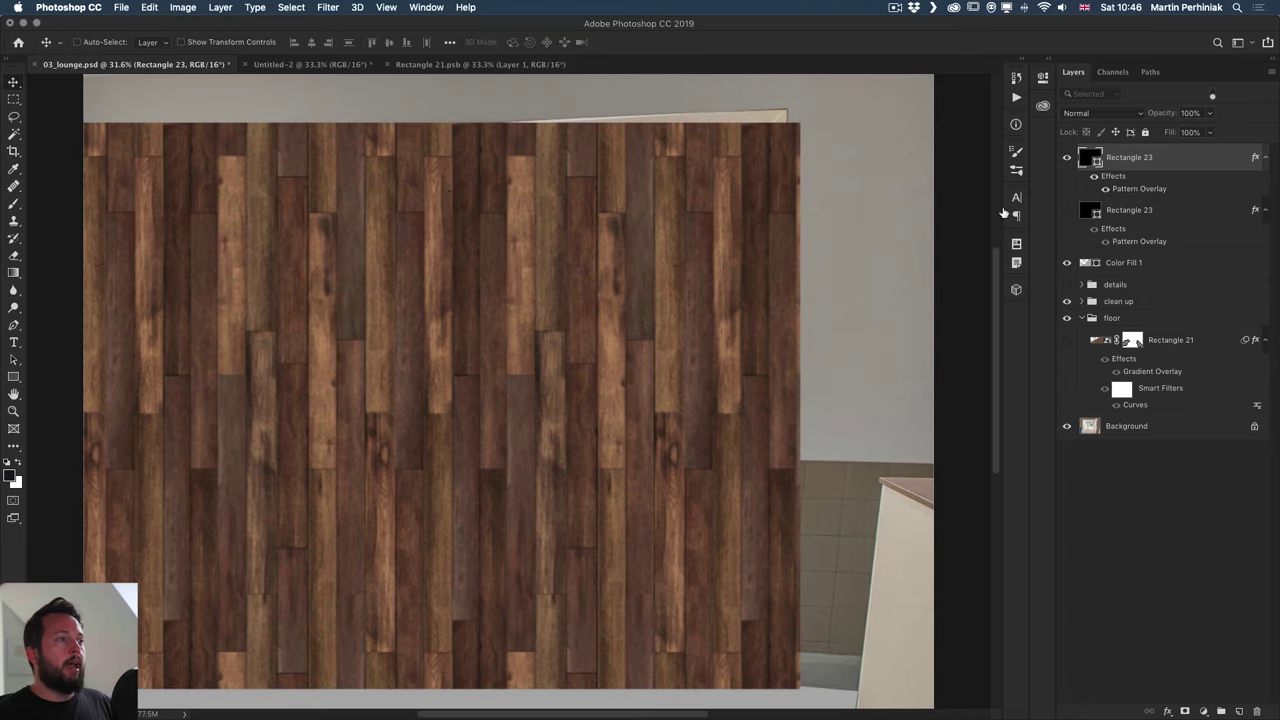
# Try a perspective pull on the top-right corner, then cancel the distortion
pyautogui.press('super+t')
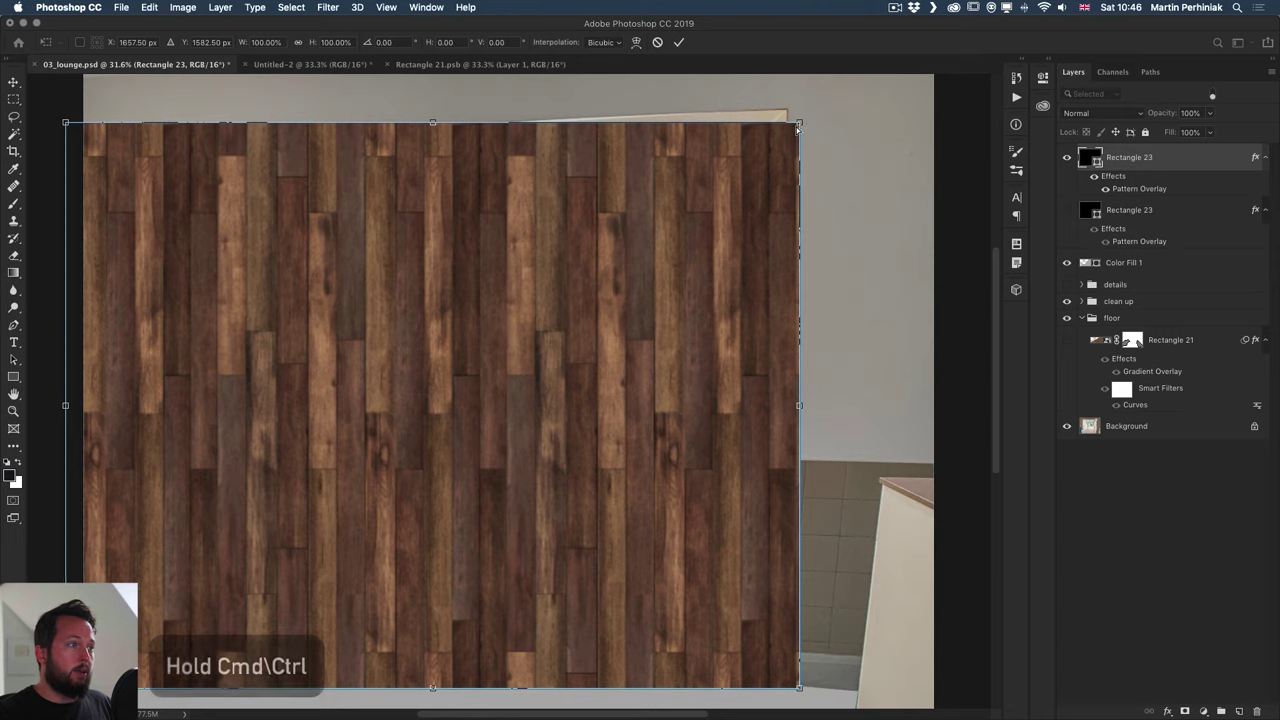
pyautogui.moveTo(800, 122); pyautogui.dragTo(761, 345)
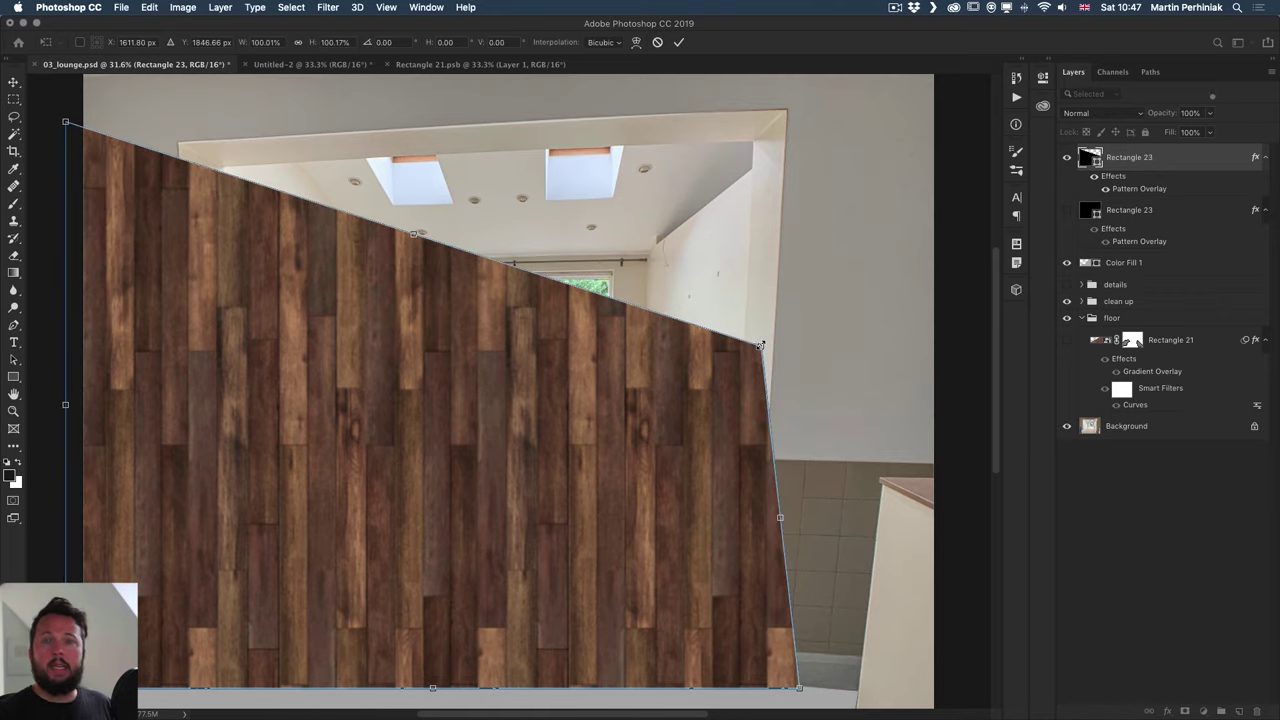
pyautogui.press('Escape')
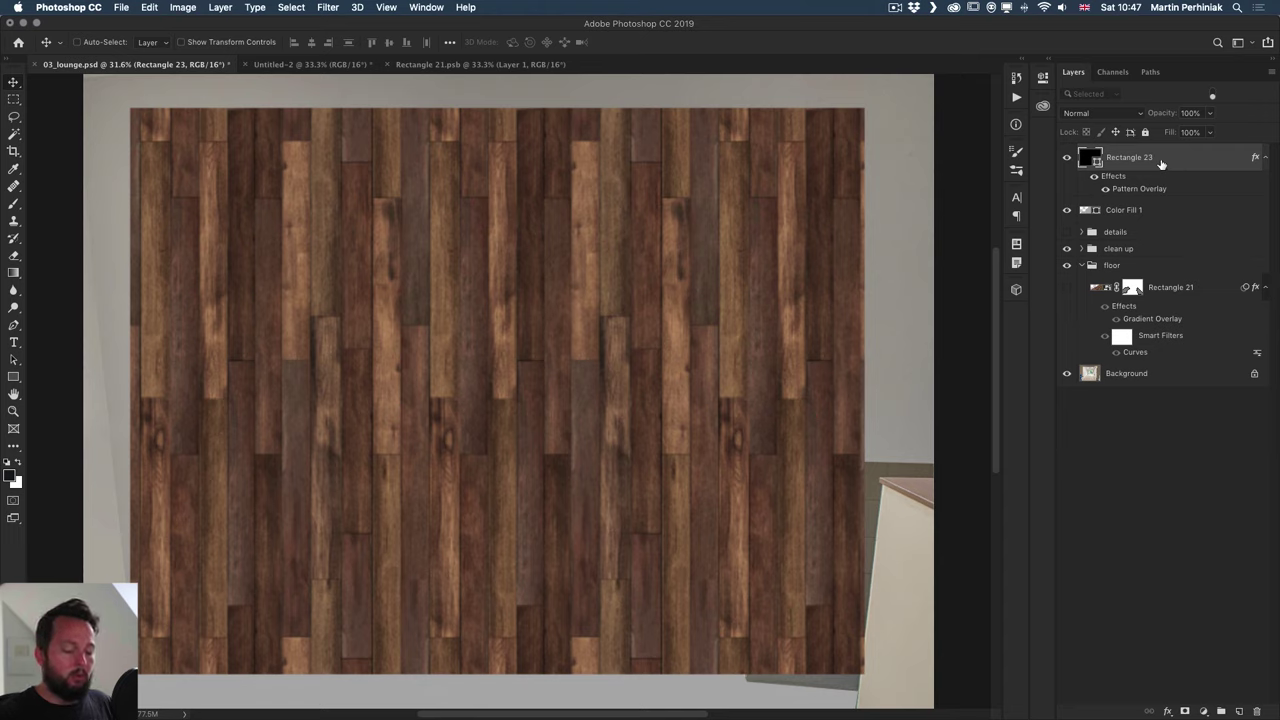
# Convert Rectangle 23 into a smart object and reposition it on the canvas
pyautogui.rightClick(1177, 157)
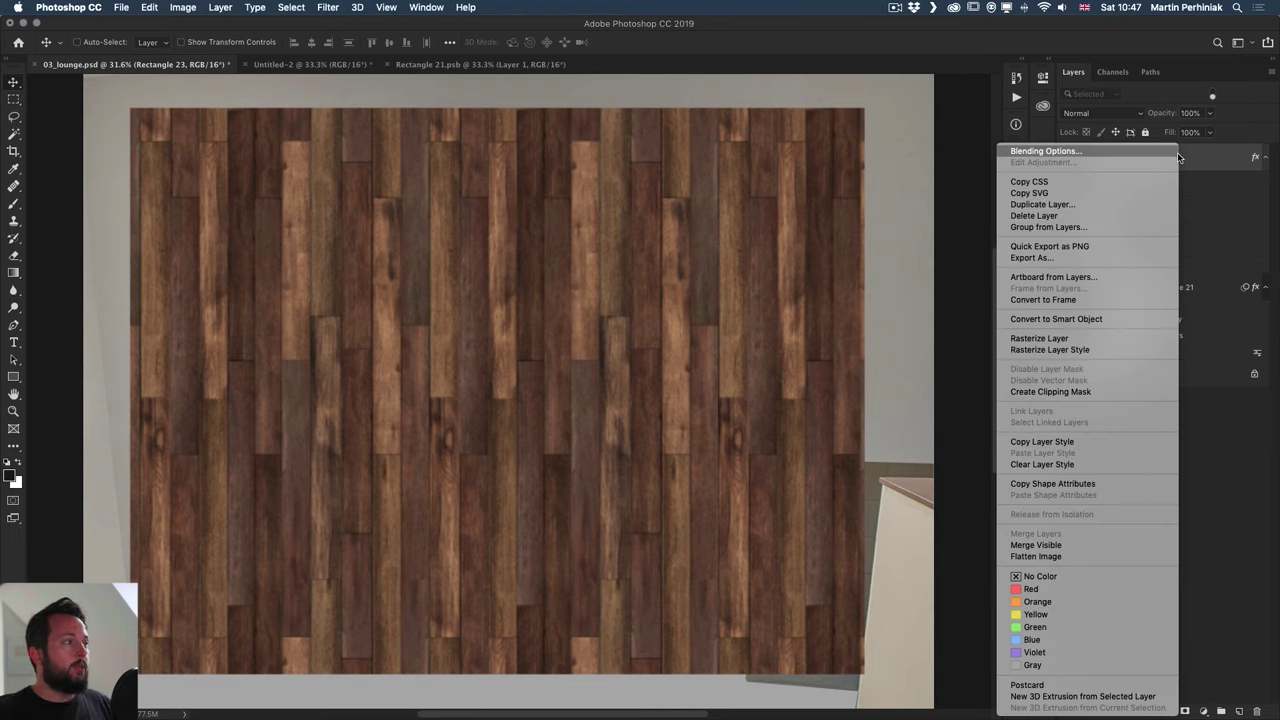
pyautogui.click(1075, 319)
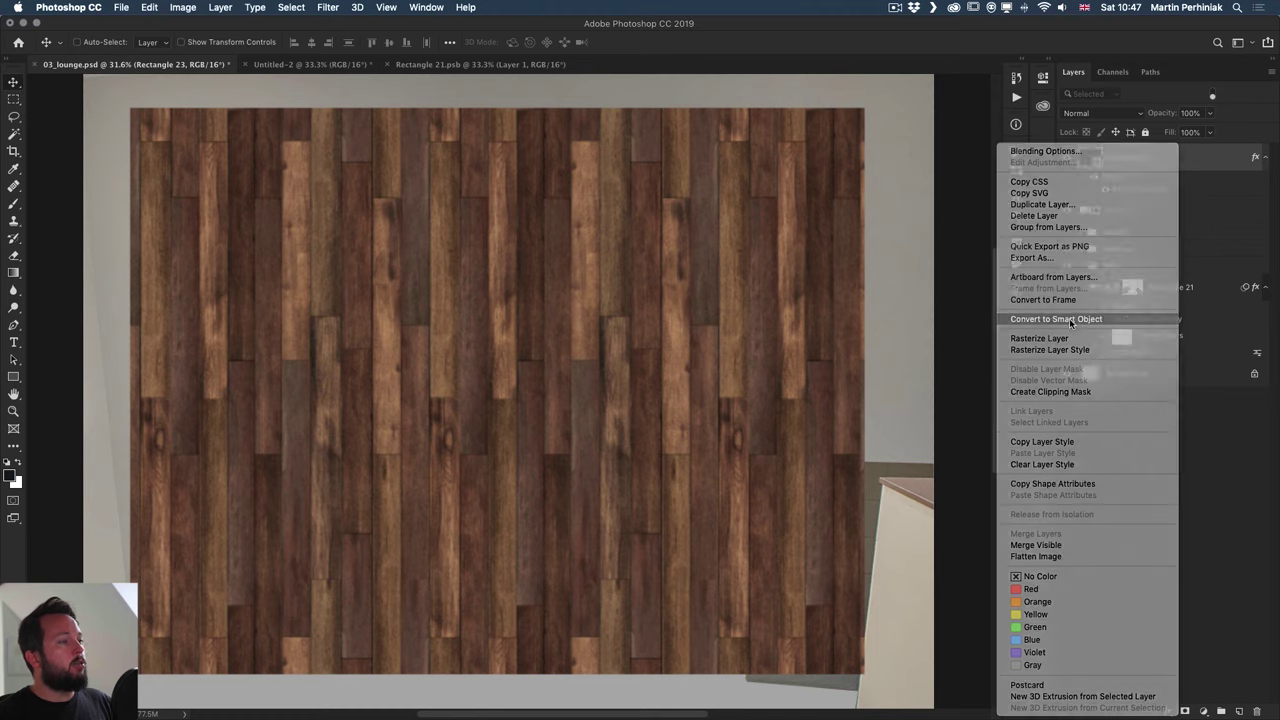
pyautogui.moveTo(518, 293); pyautogui.dragTo(497, 274)
# Distort the wood into a perspective trapezoid, lowering and narrowing its far edge
pyautogui.hotkey('ctrl', 't')
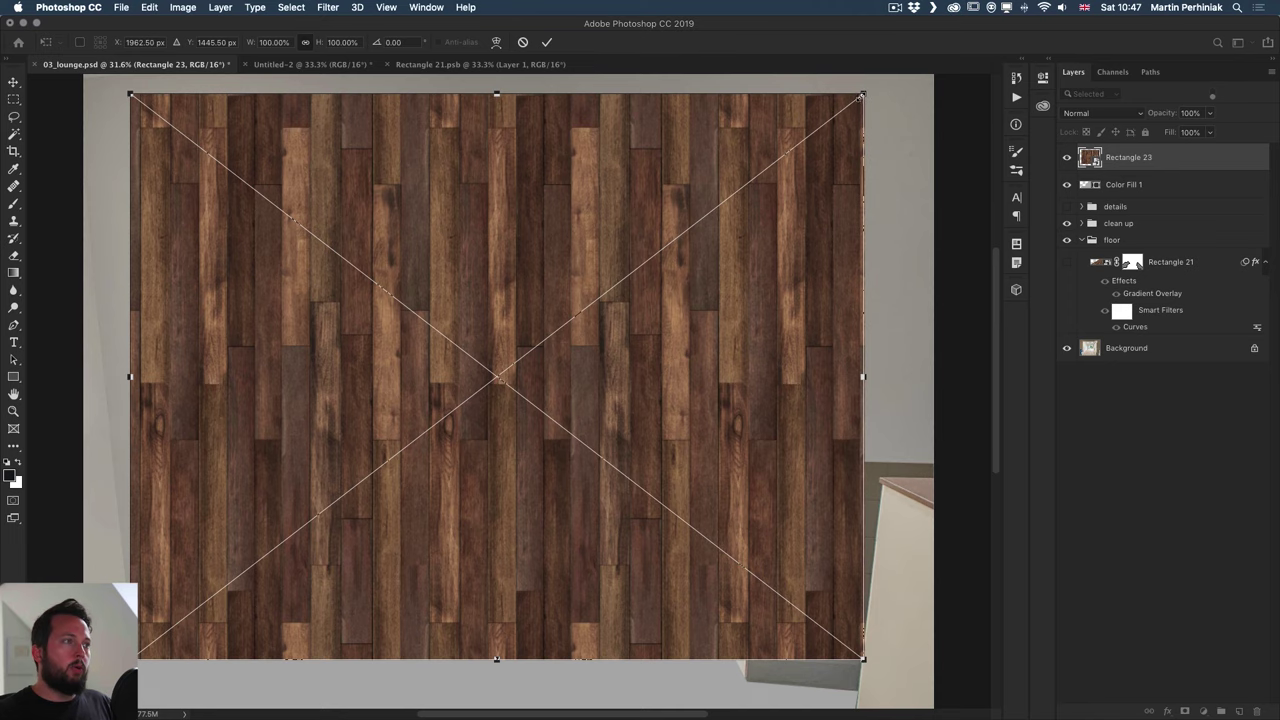
pyautogui.moveTo(864, 96); pyautogui.dragTo(651, 187)
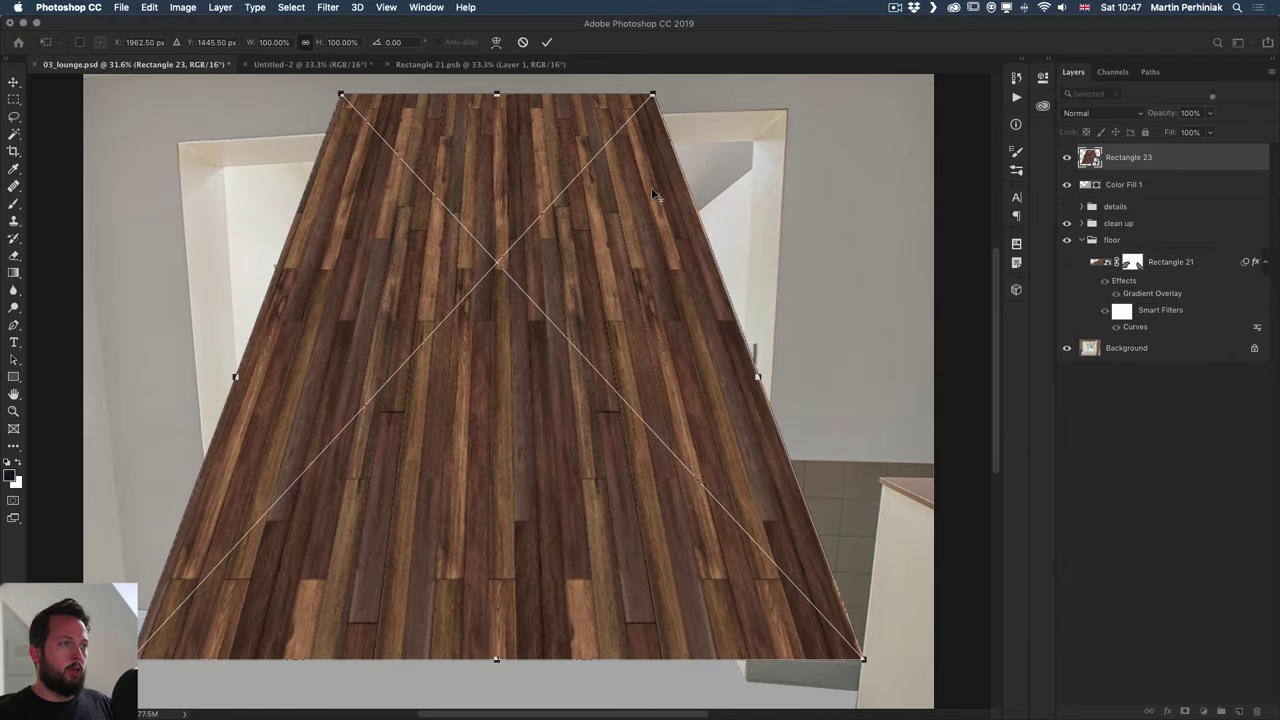
pyautogui.moveTo(497, 95); pyautogui.dragTo(492, 213)
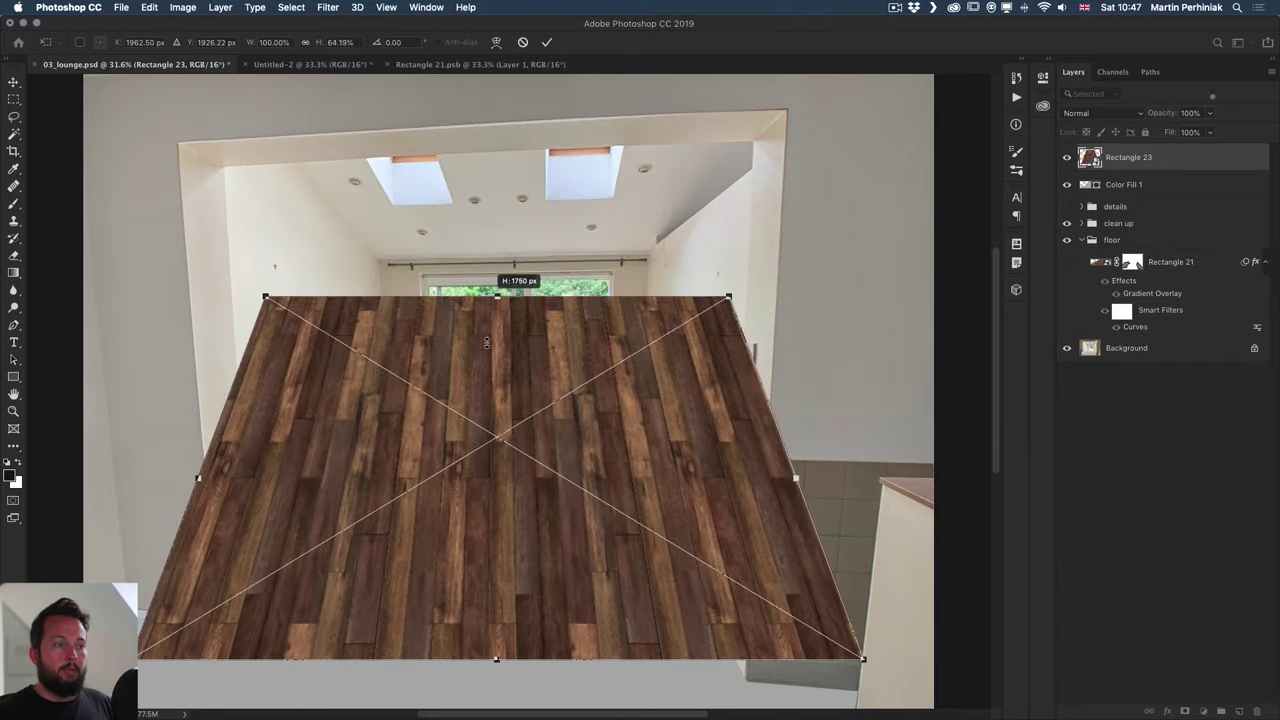
pyautogui.moveTo(486, 342); pyautogui.dragTo(486, 470)
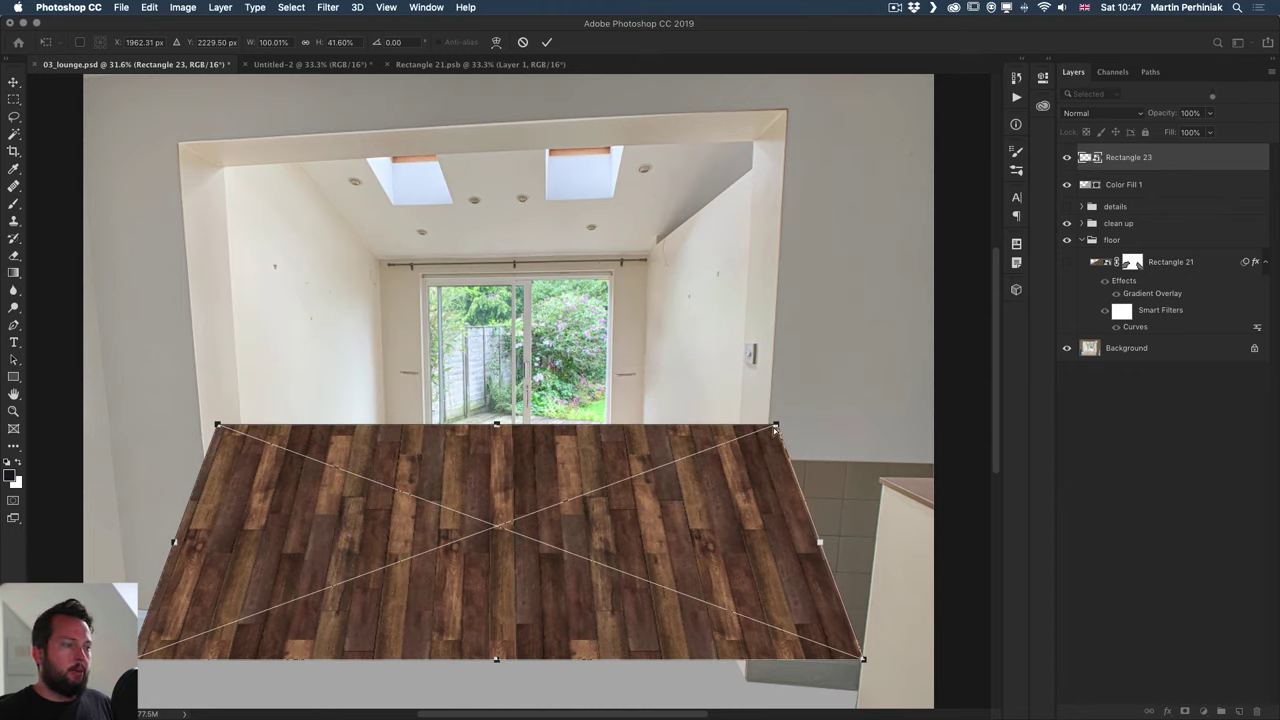
pyautogui.moveTo(775, 427); pyautogui.dragTo(659, 425)
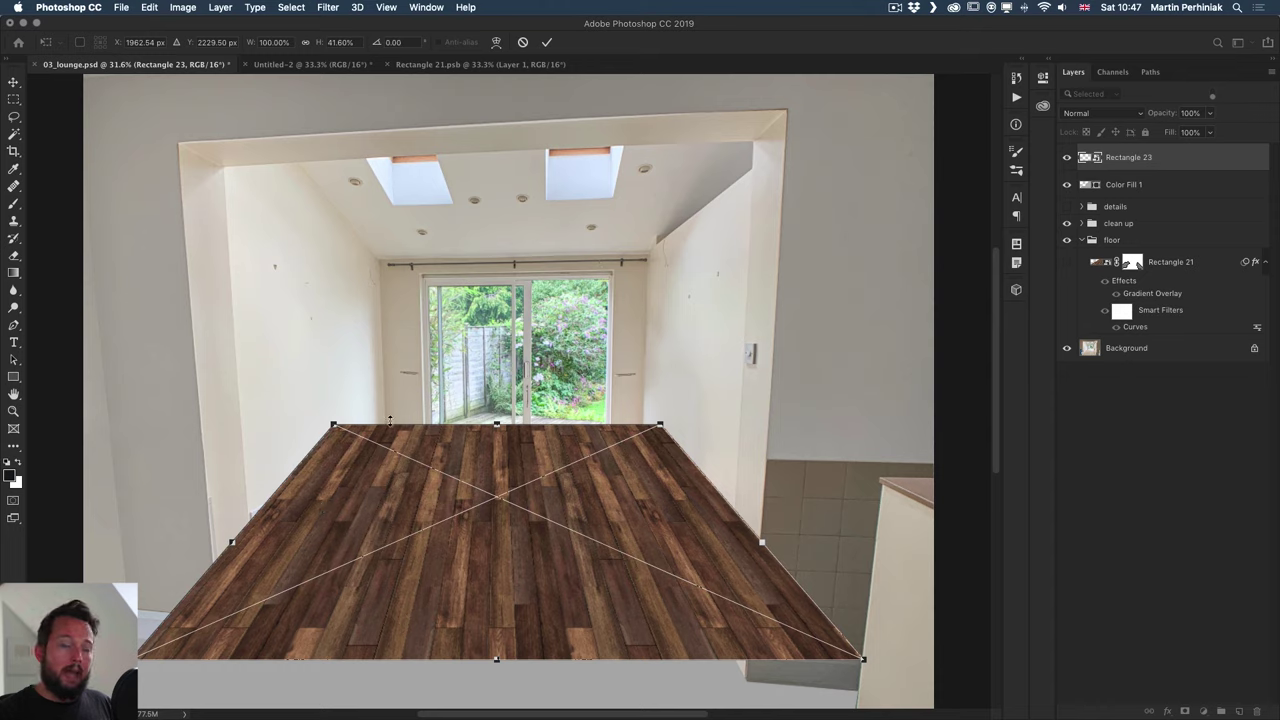
pyautogui.moveTo(497, 428); pyautogui.dragTo(550, 455)
# Fit the floor's corners to the room, near corners past the image edges, and commit
pyautogui.press('super+minus')
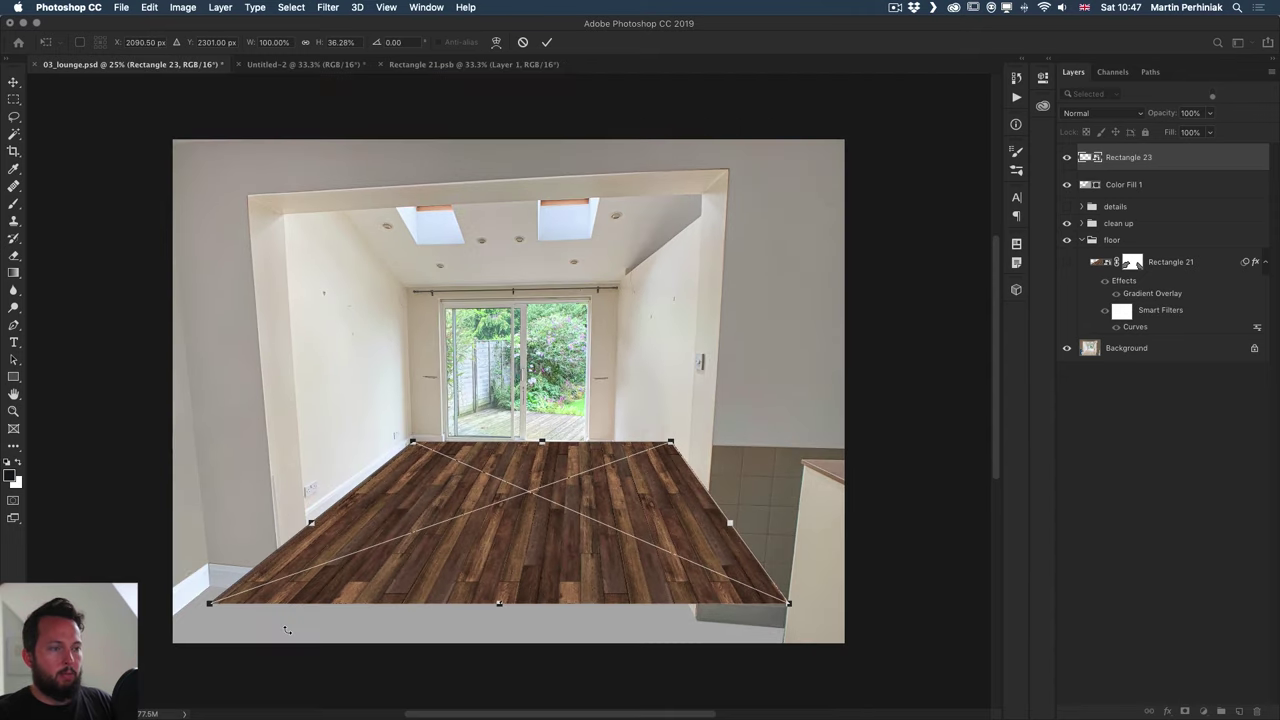
pyautogui.moveTo(207, 605); pyautogui.dragTo(139, 640)
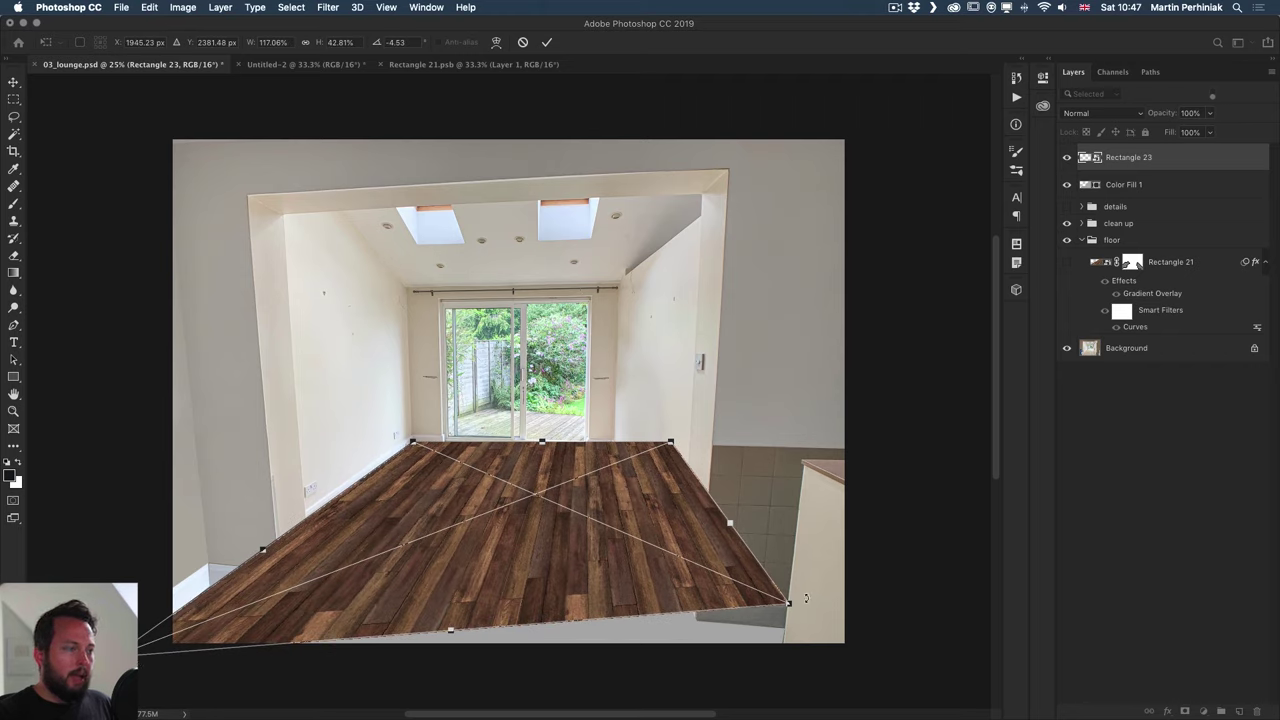
pyautogui.moveTo(790, 605); pyautogui.dragTo(832, 683)
pyautogui.moveTo(671, 443); pyautogui.dragTo(613, 451)
pyautogui.moveTo(832, 685); pyautogui.dragTo(757, 679)
pyautogui.moveTo(684, 568); pyautogui.dragTo(741, 568)
pyautogui.moveTo(640, 453); pyautogui.dragTo(620, 451)
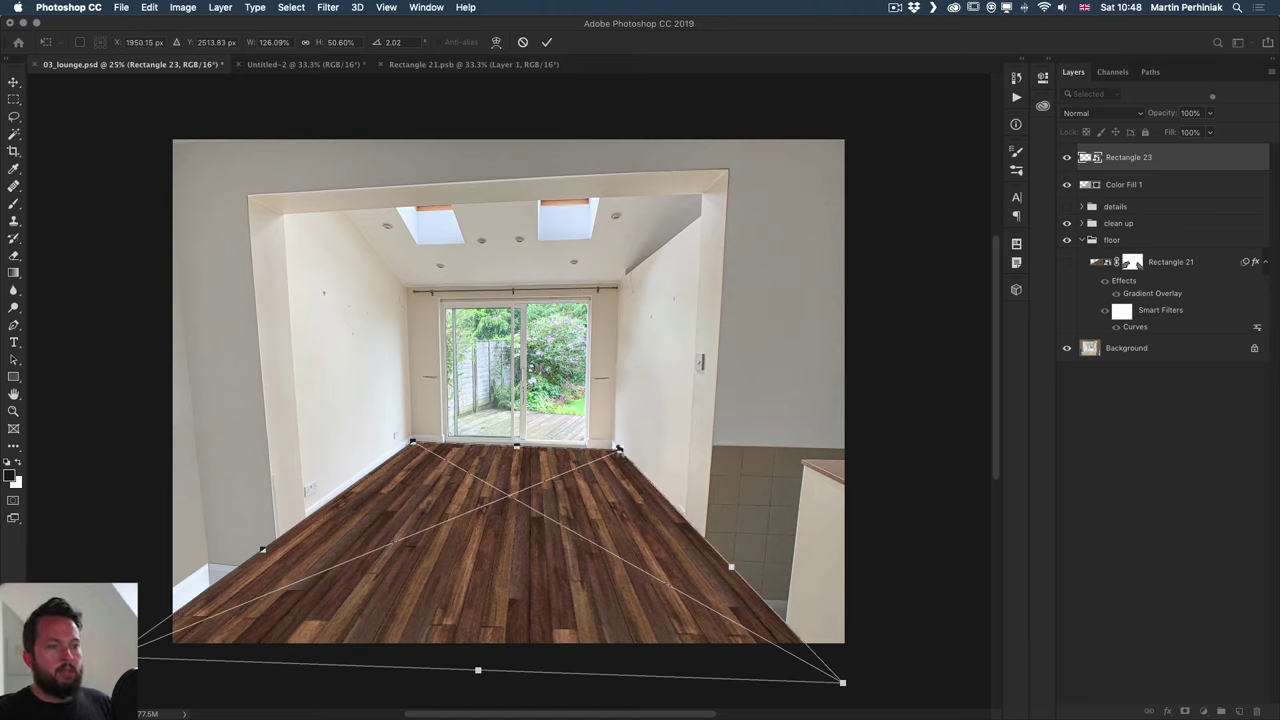
pyautogui.press('Return')
# Set the wood floor layer to 50% opacity to see the room beneath
pyautogui.scroll(3, 481, 557)
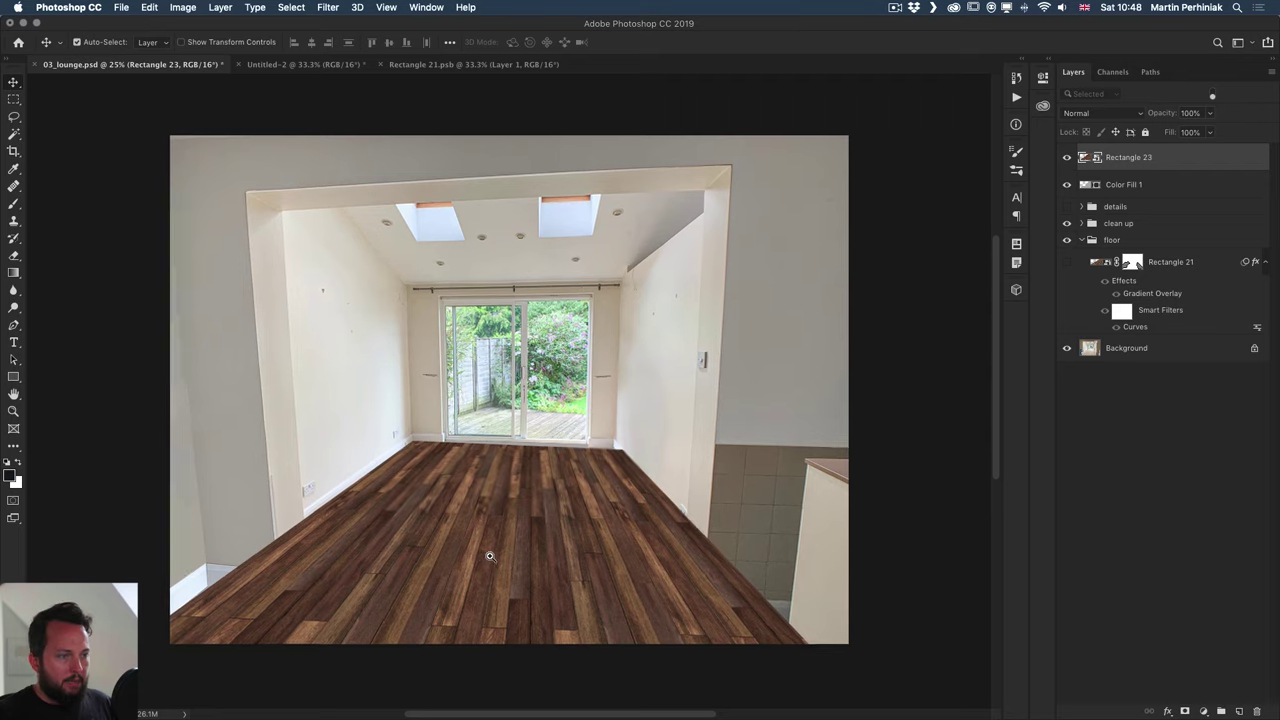
pyautogui.press('5')
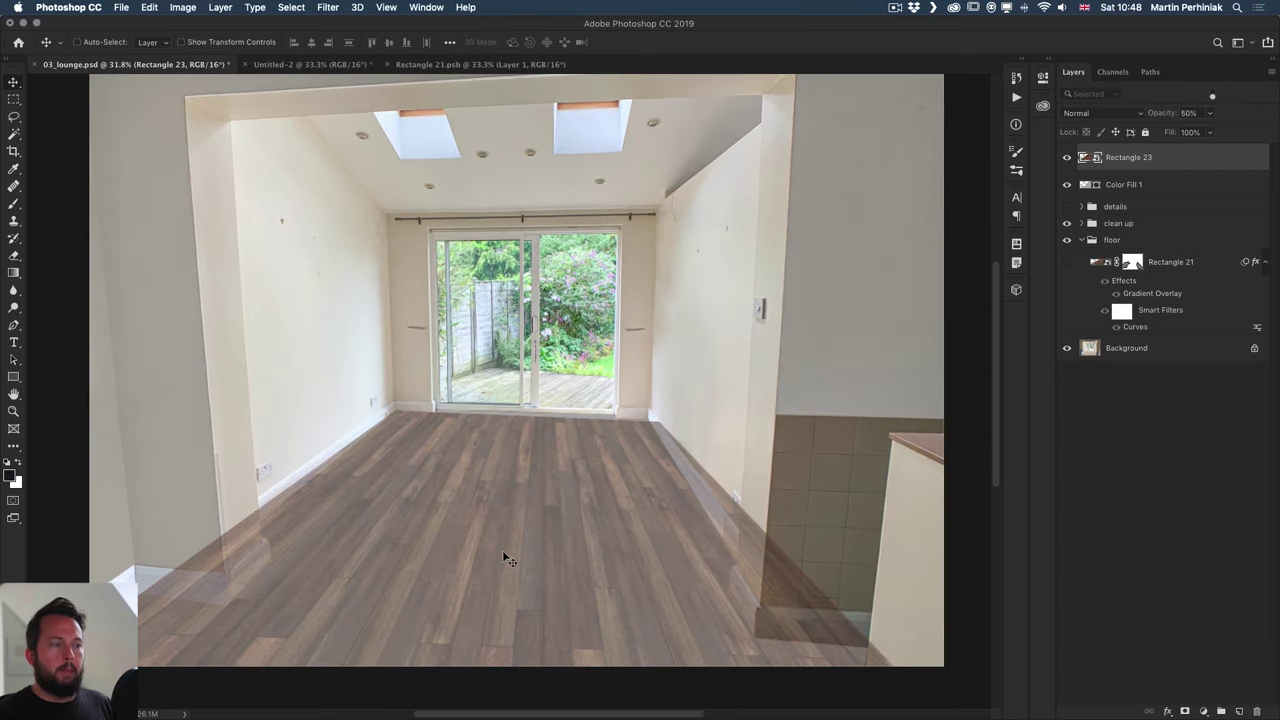
pyautogui.scroll(-2, 541, 577)
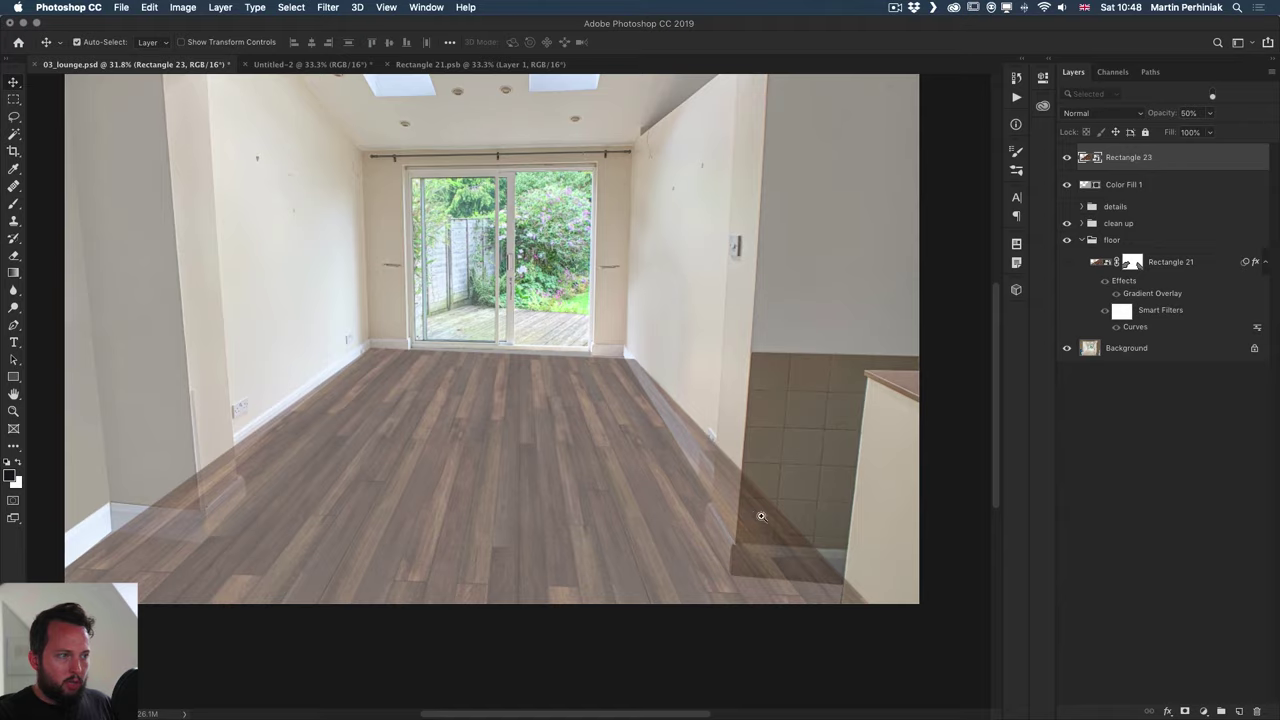
pyautogui.scroll(-3, 764, 520)
pyautogui.scroll(4, 764, 520)
pyautogui.scroll(-3, 606, 423)
pyautogui.hscroll(3, 577, 423)
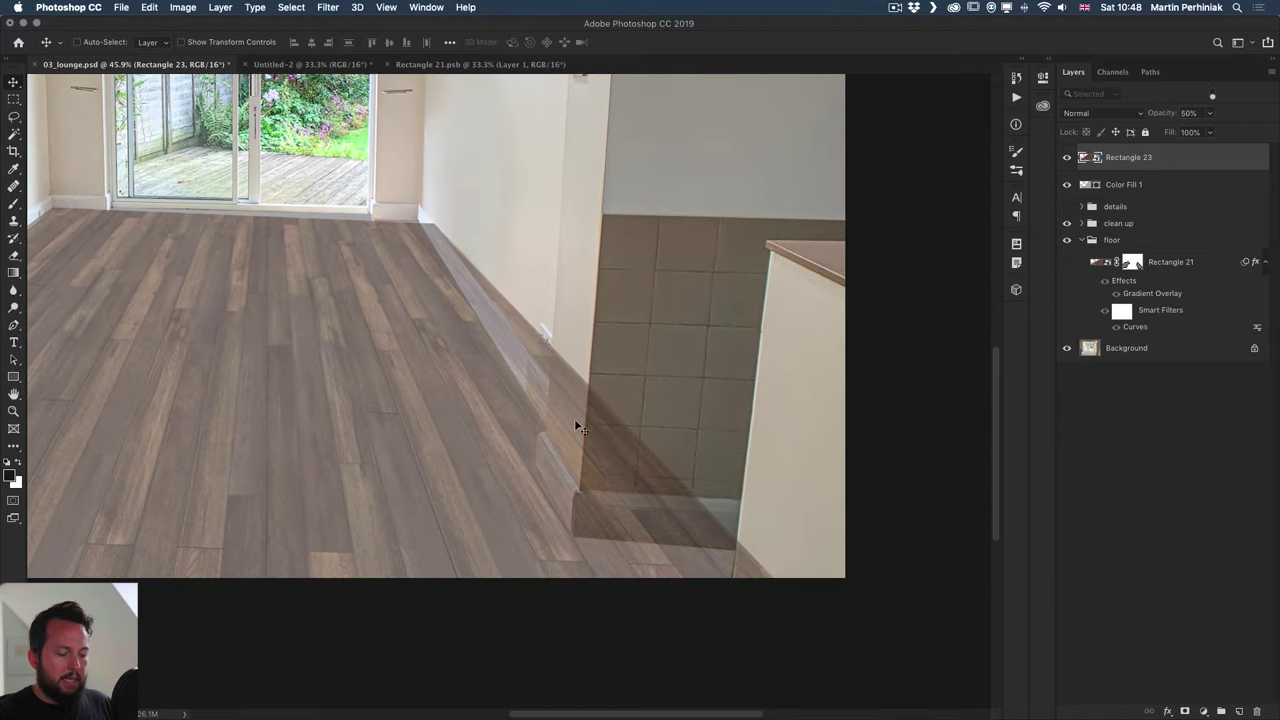
# Move the floor's far-right corner onto the base of the right wall and commit
pyautogui.hotkey('ctrl', 't')
pyautogui.scroll(1, 386, 231)
pyautogui.hscroll(-1, 386, 231)
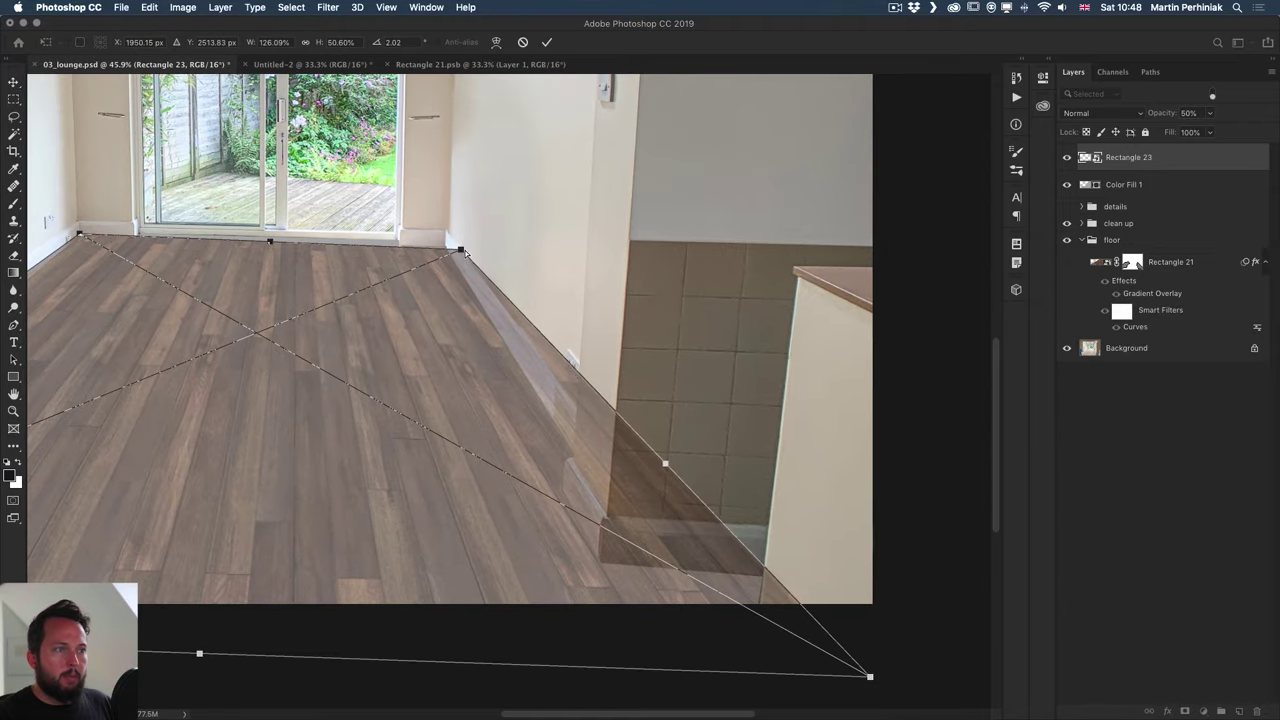
pyautogui.moveTo(465, 252); pyautogui.dragTo(465, 248)
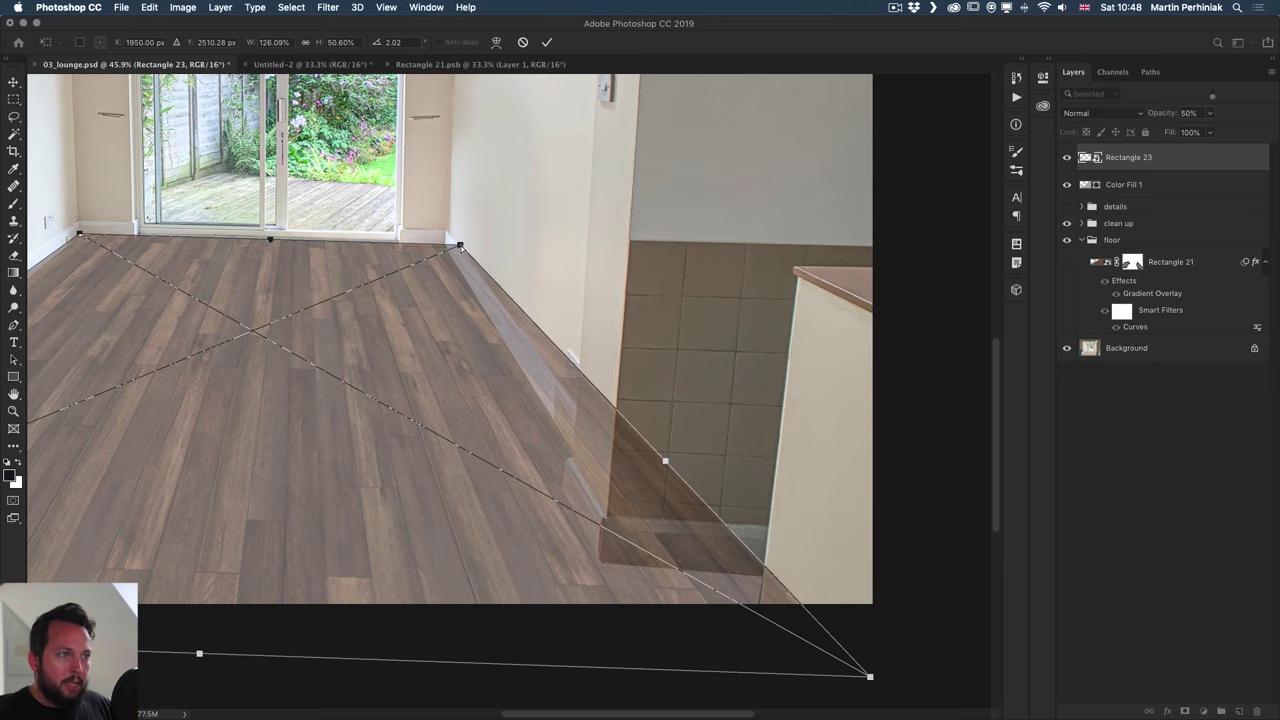
pyautogui.moveTo(461, 247); pyautogui.dragTo(494, 246)
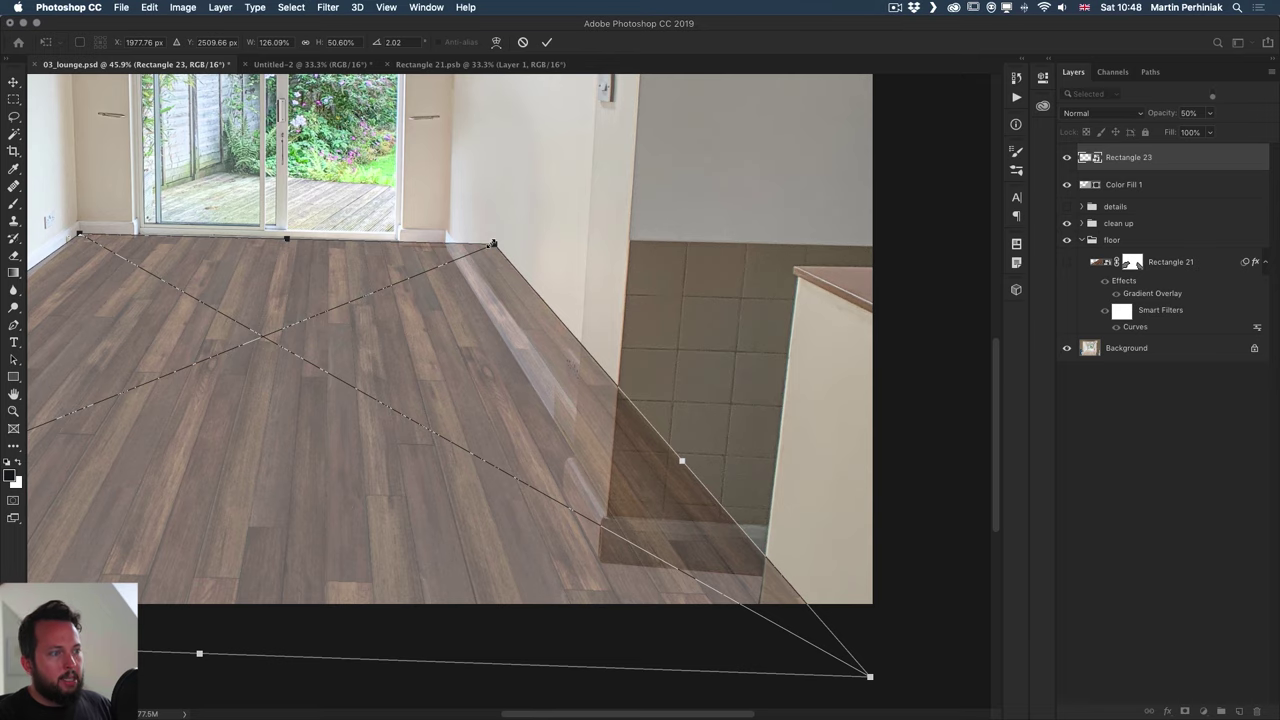
pyautogui.moveTo(264, 355); pyautogui.dragTo(427, 175)
pyautogui.moveTo(222, 447); pyautogui.dragTo(373, 418)
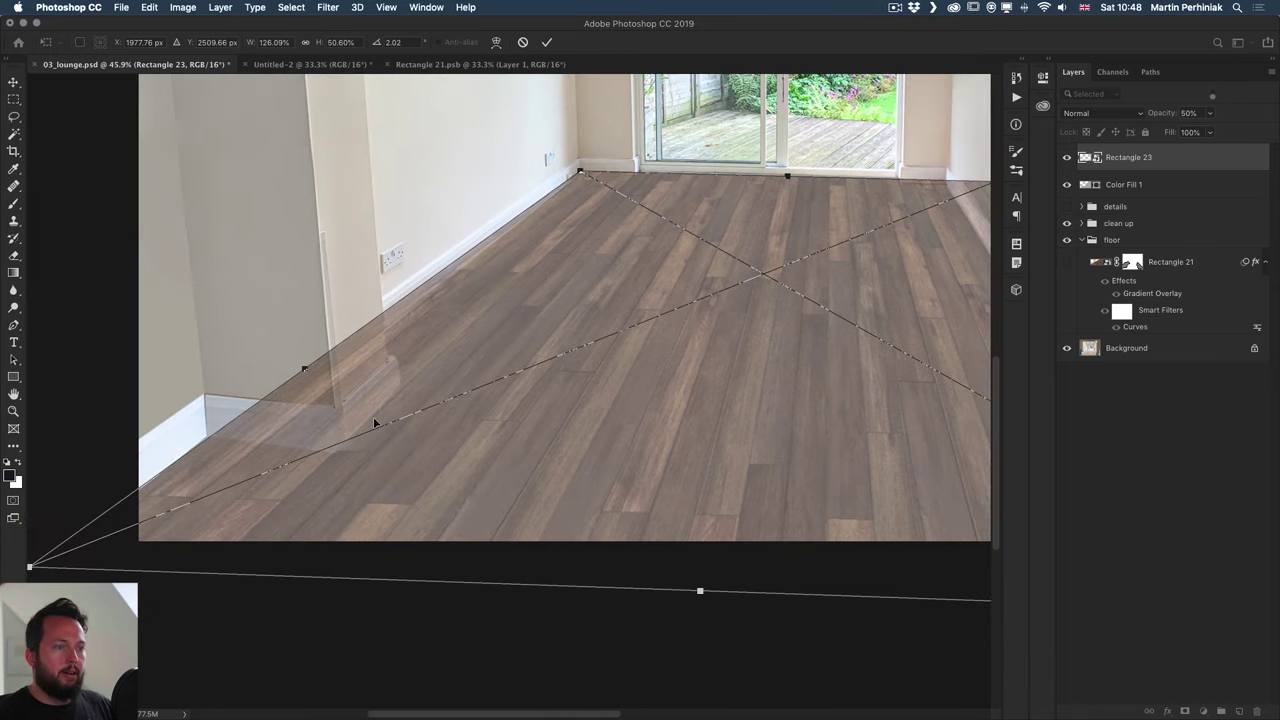
pyautogui.hscroll(10, 474, 334)
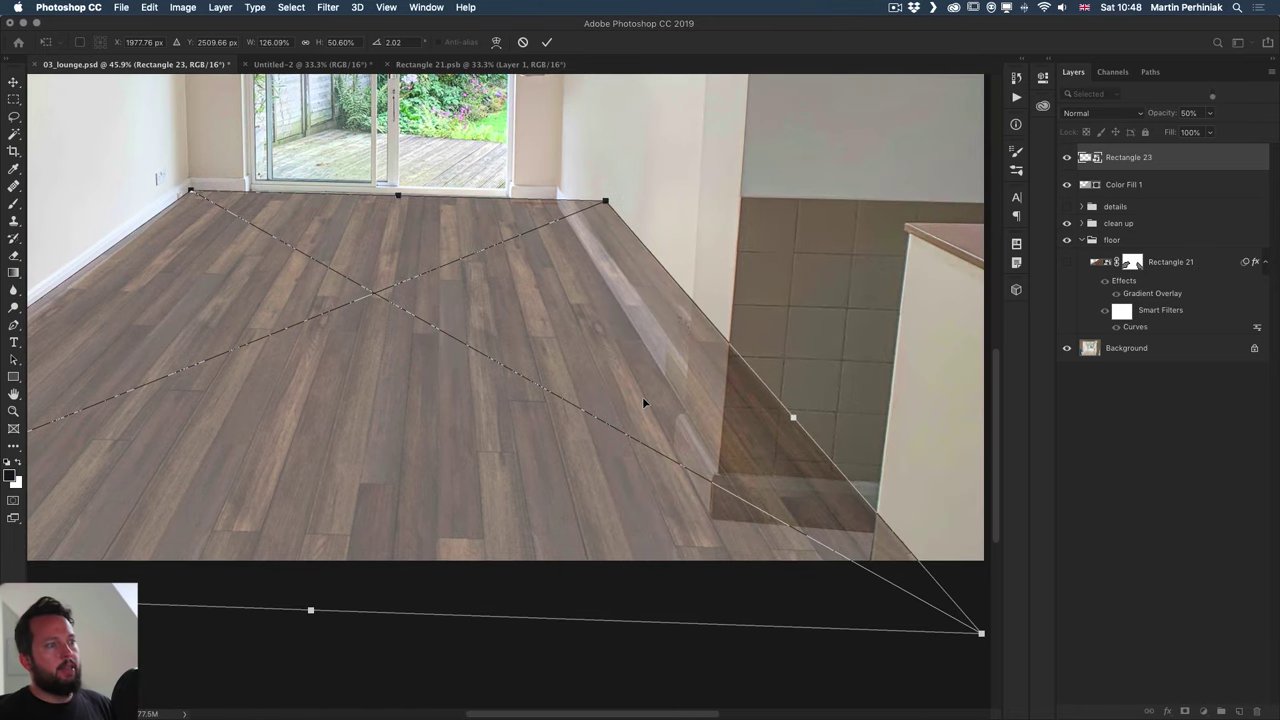
pyautogui.press('Return')
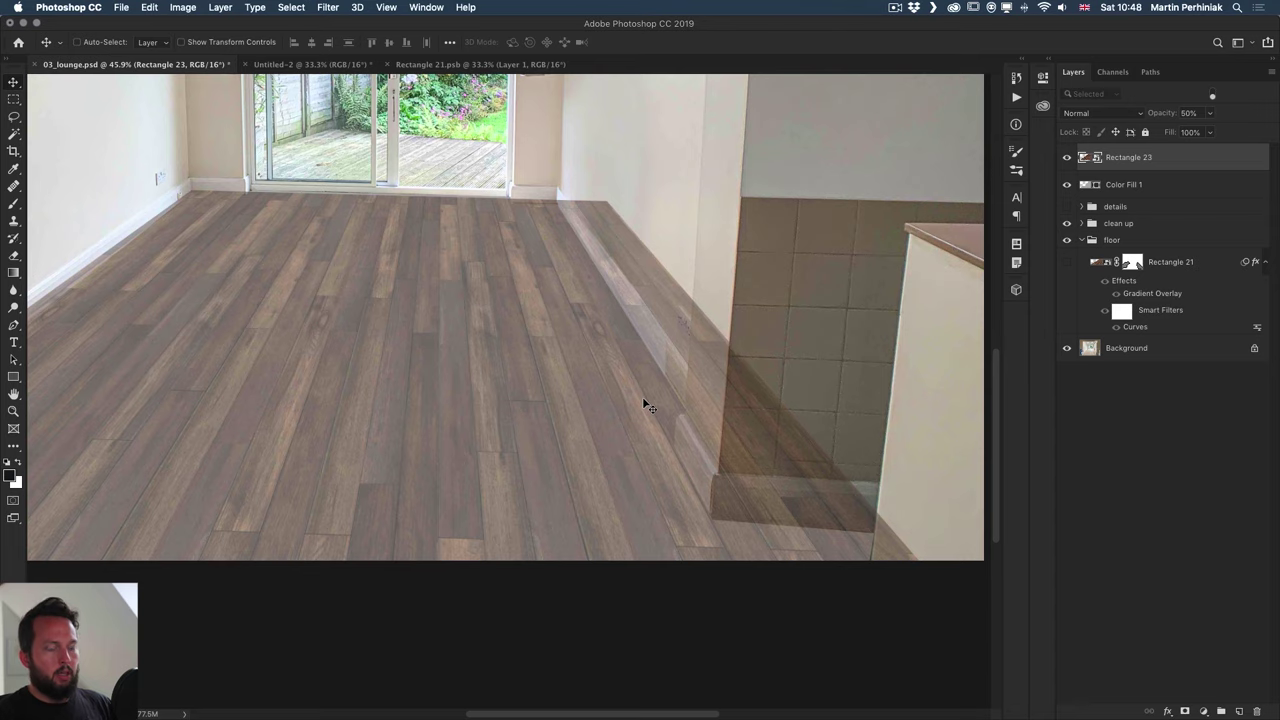
pyautogui.scroll(-3, 645, 405)
# Restore the floor to 100% opacity and toggle its clipping mask onto Color Fill 1
pyautogui.press('0')
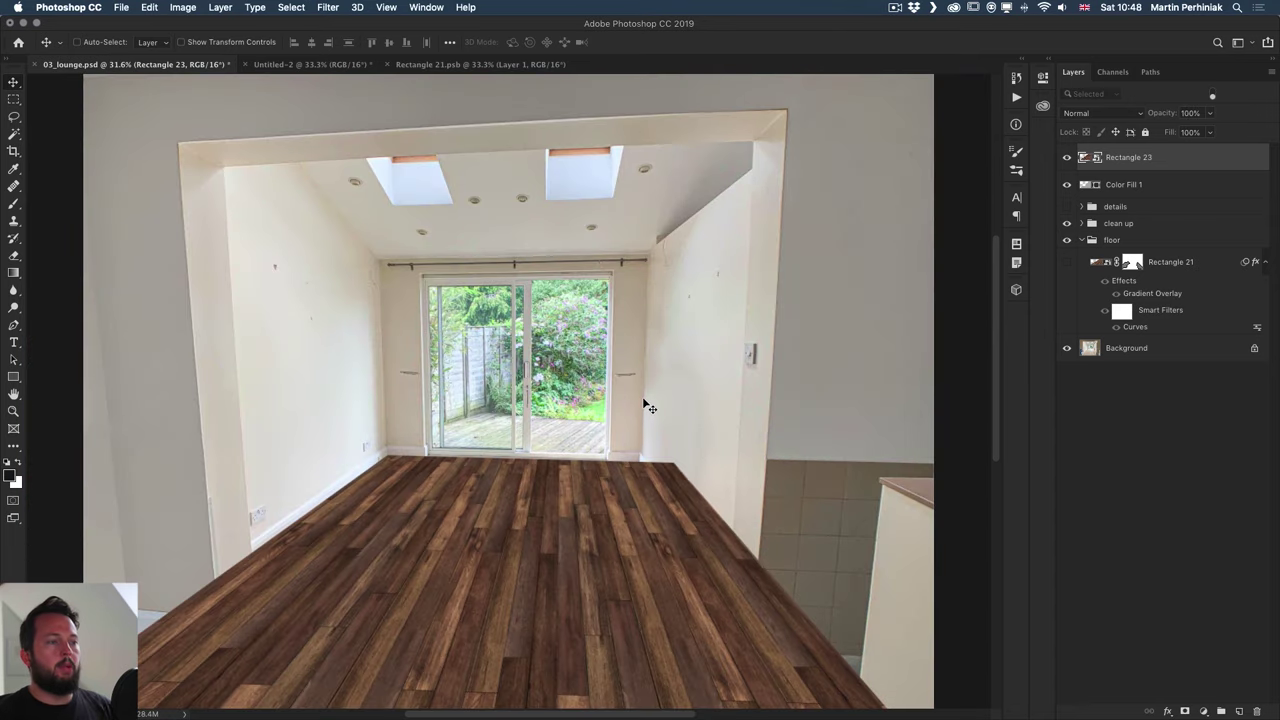
pyautogui.moveTo(571, 482); pyautogui.dragTo(582, 340)
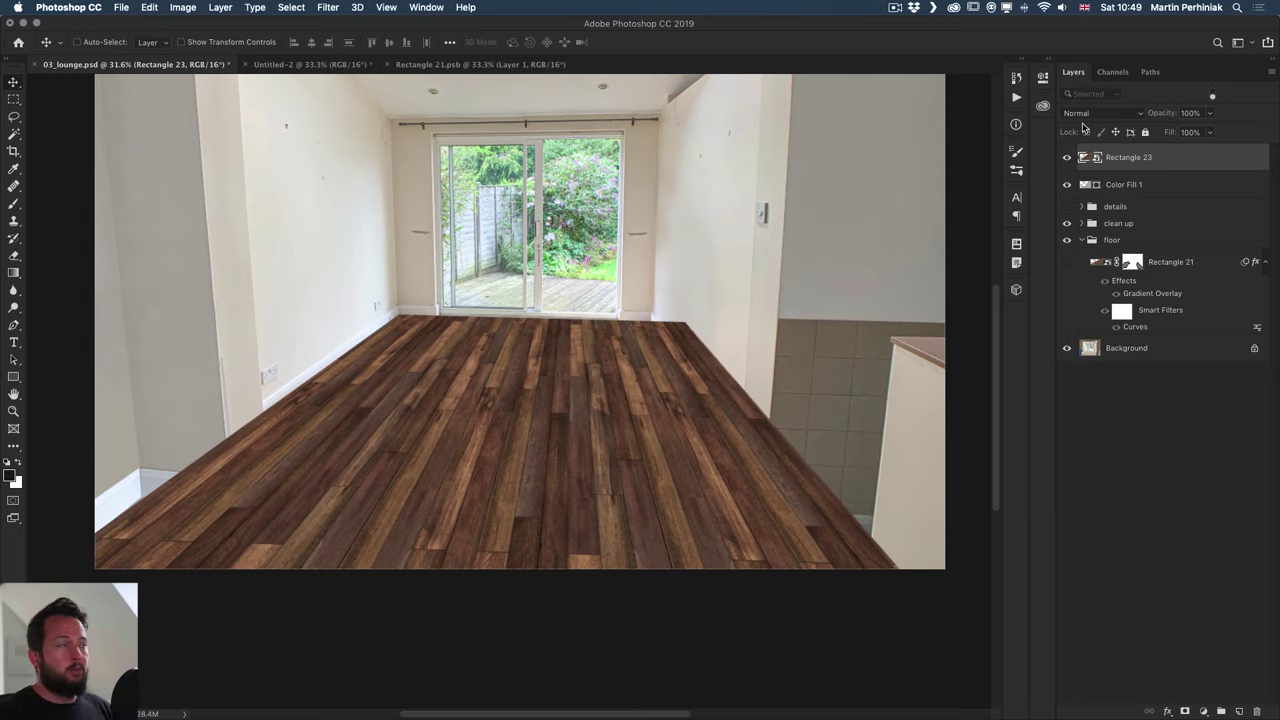
pyautogui.moveTo(1173, 176); pyautogui.dragTo(1178, 166)
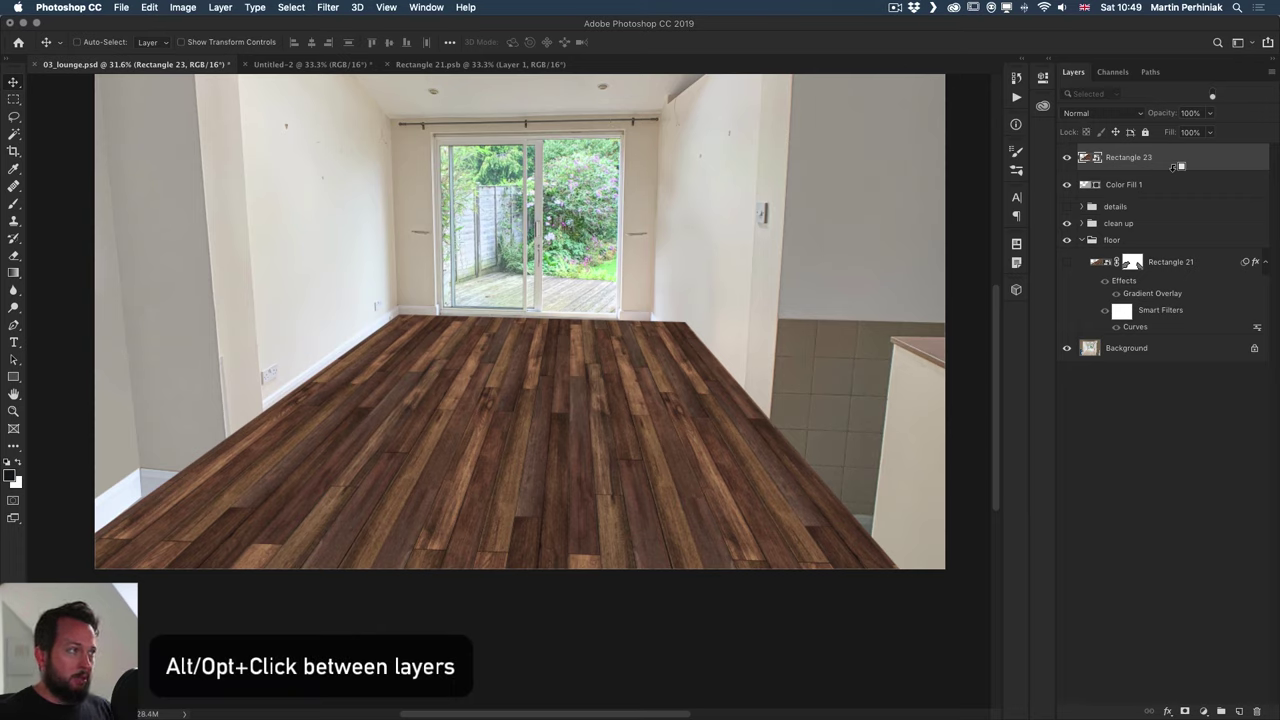
pyautogui.keyDown('alt'); pyautogui.click(1149, 167); pyautogui.keyUp('alt')
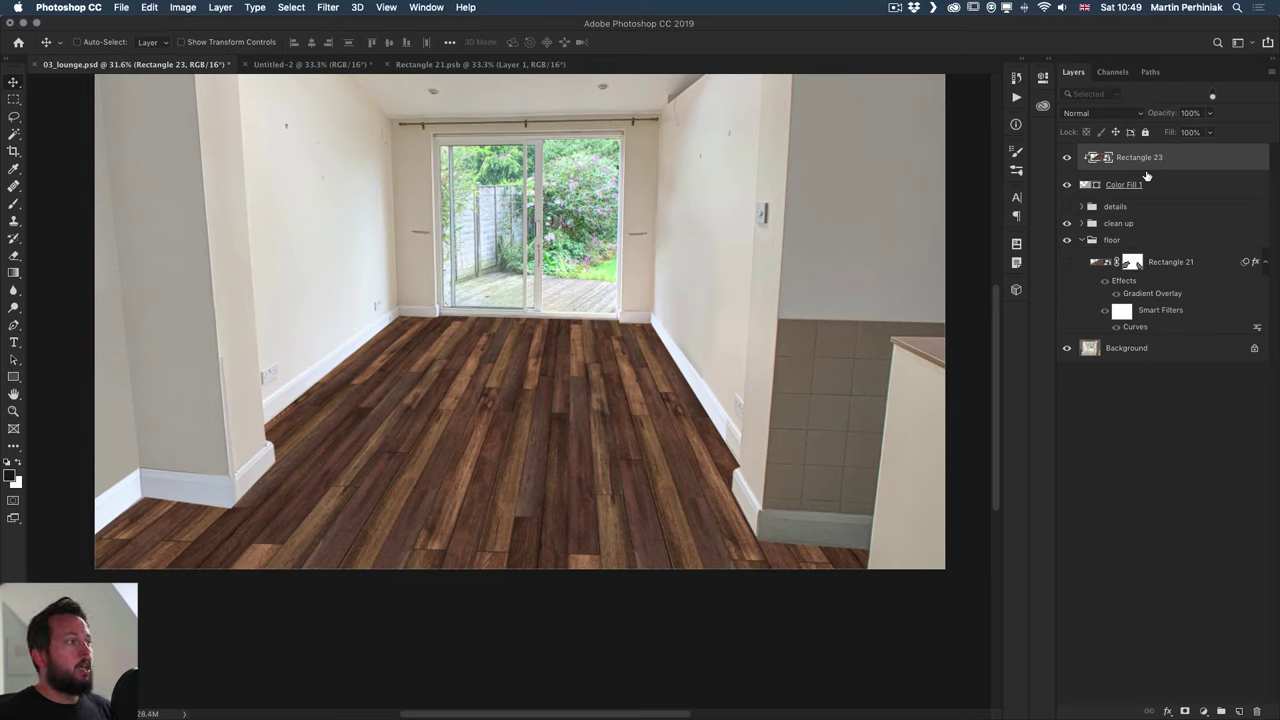
pyautogui.keyDown('alt'); pyautogui.click(1148, 166); pyautogui.keyUp('alt')
pyautogui.keyDown('alt'); pyautogui.click(1147, 170); pyautogui.keyUp('alt')
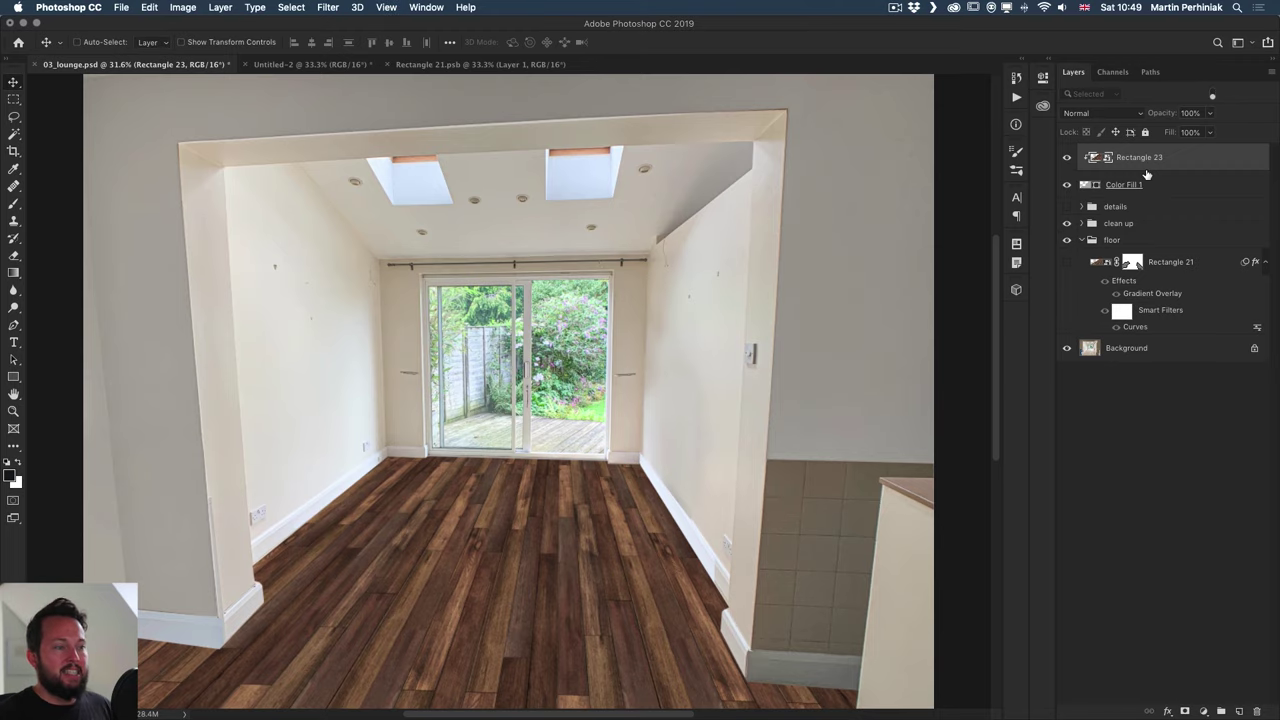
pyautogui.moveTo(357, 543); pyautogui.dragTo(400, 434)
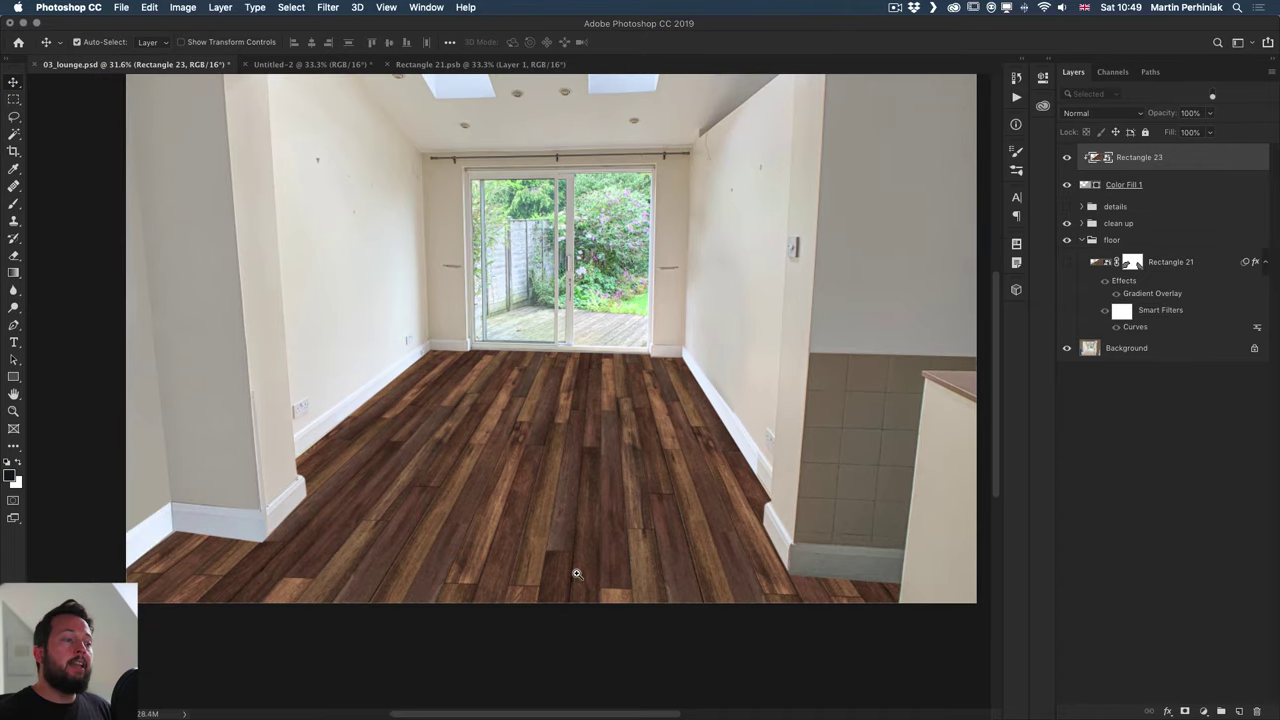
pyautogui.moveTo(571, 574); pyautogui.dragTo(602, 576)
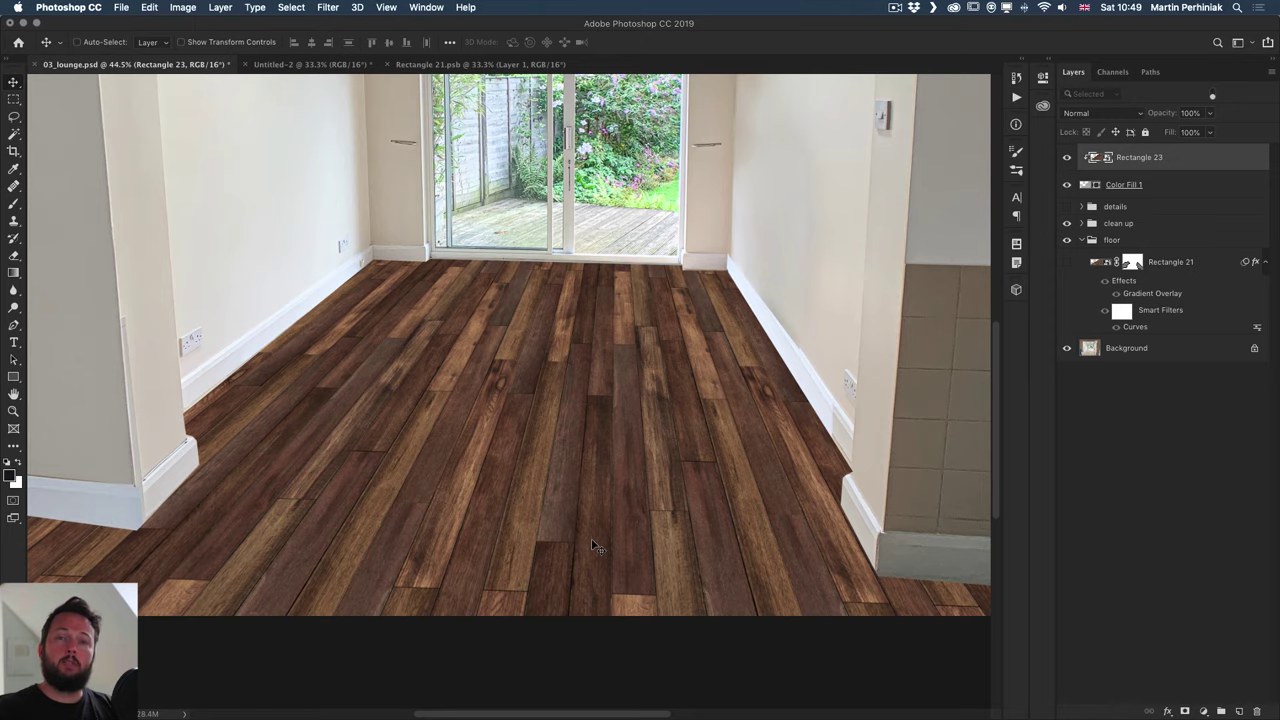
# In Rectangle 23.psb, shrink the wood Pattern Overlay scale slightly and save the file
pyautogui.doubleClick(1103, 159)
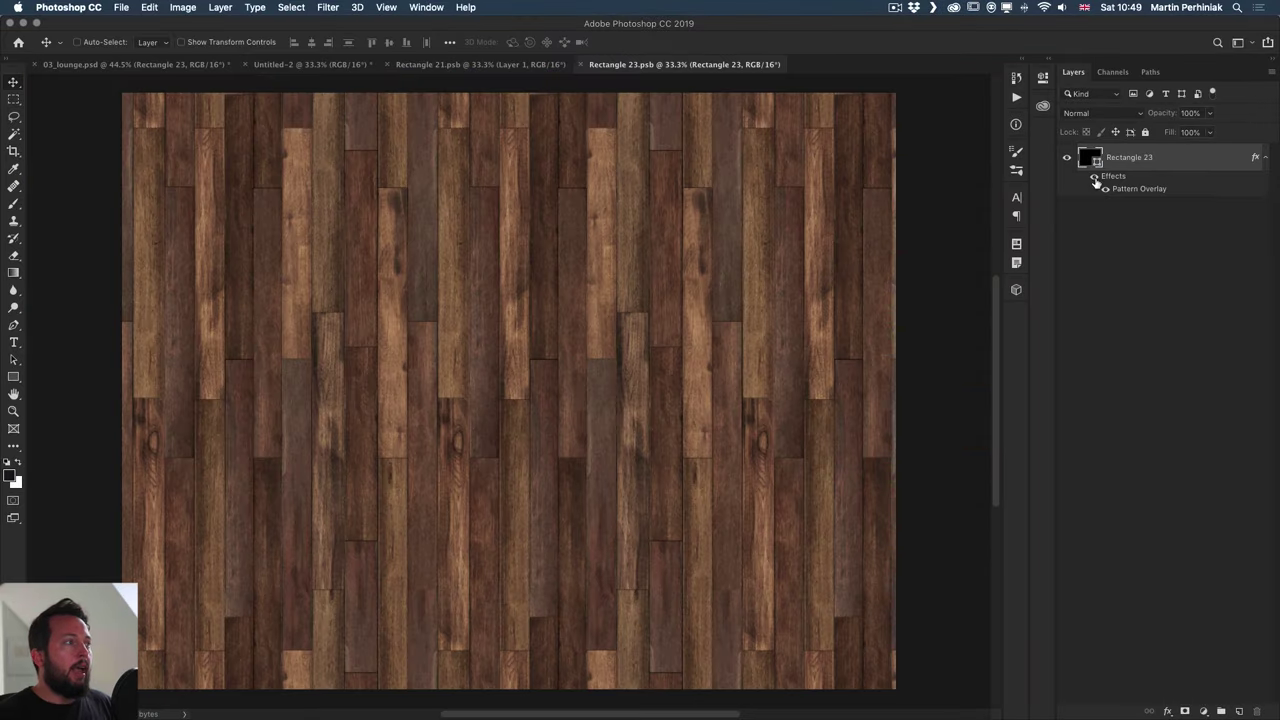
pyautogui.doubleClick(1138, 189)
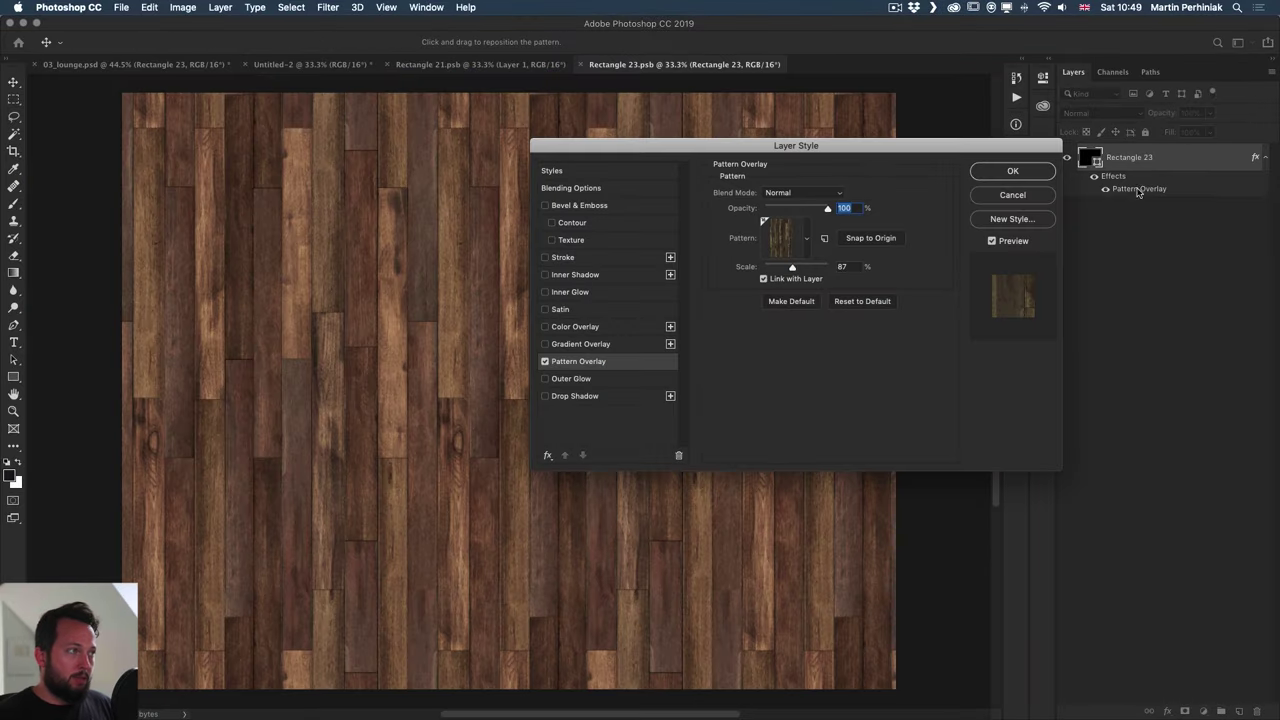
pyautogui.moveTo(746, 155); pyautogui.dragTo(961, 165)
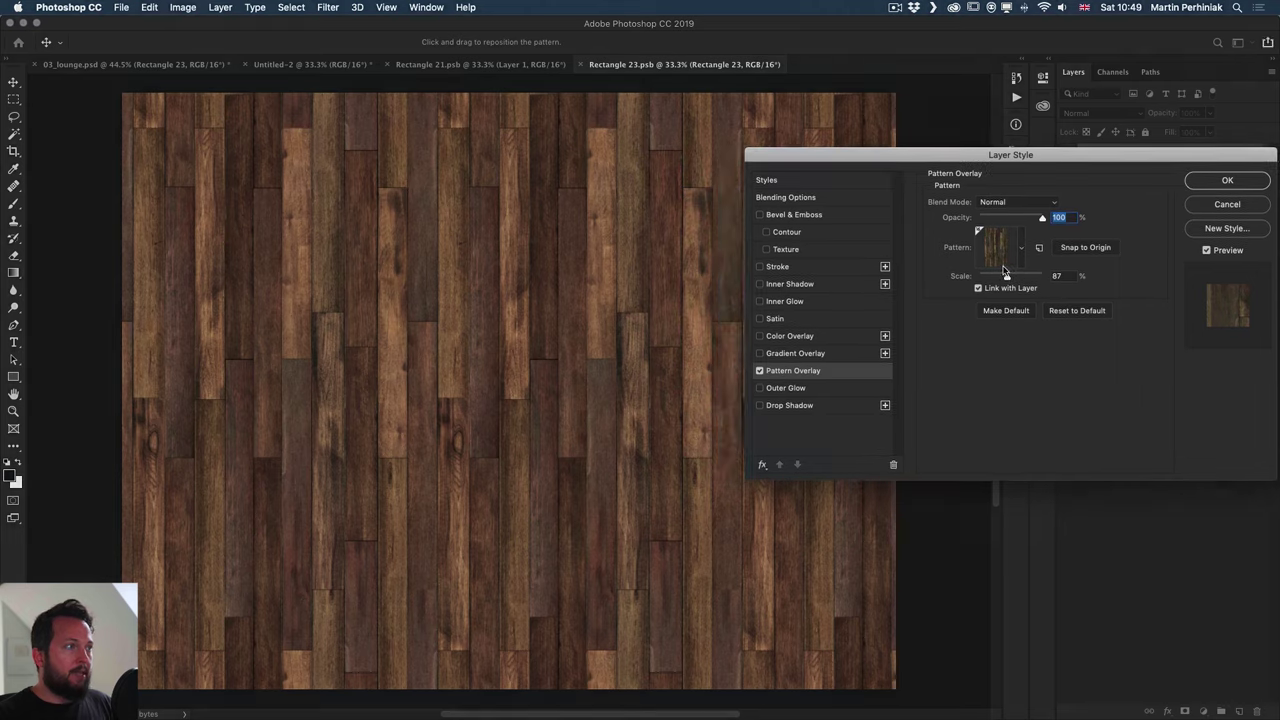
pyautogui.moveTo(1008, 277); pyautogui.dragTo(999, 278)
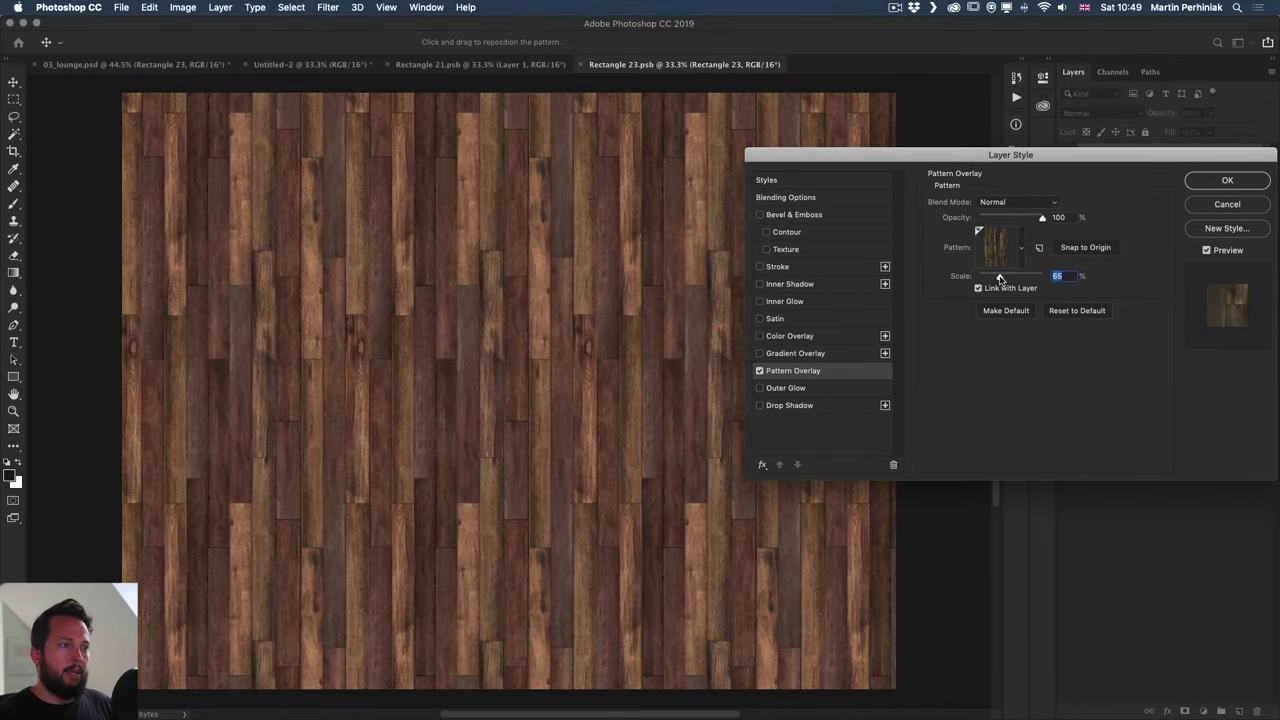
pyautogui.click(1226, 181)
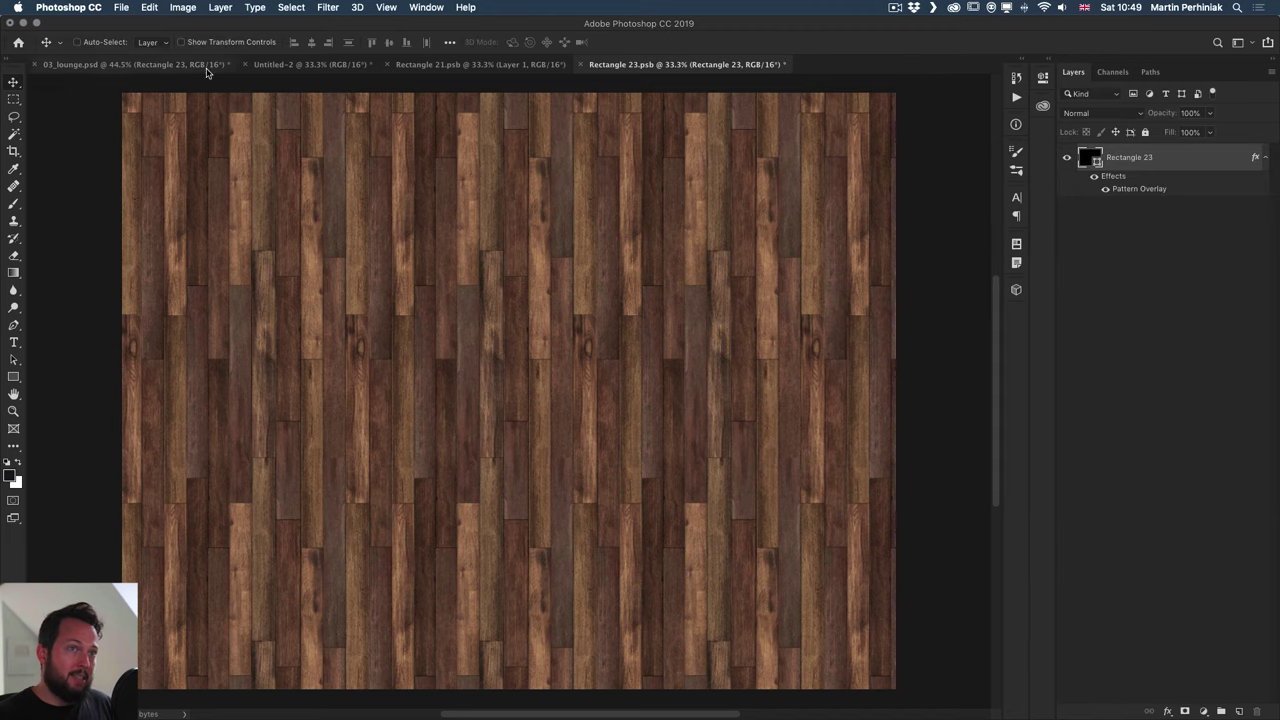
pyautogui.click(121, 8)
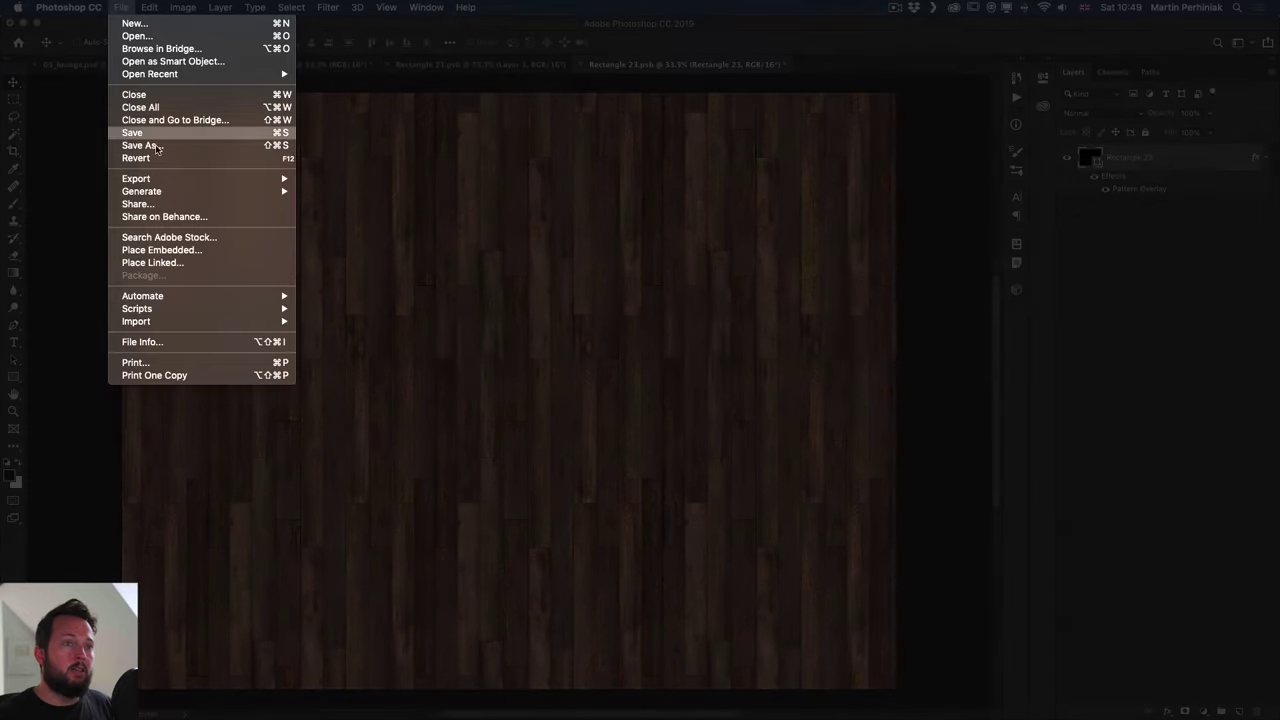
pyautogui.click(180, 129)
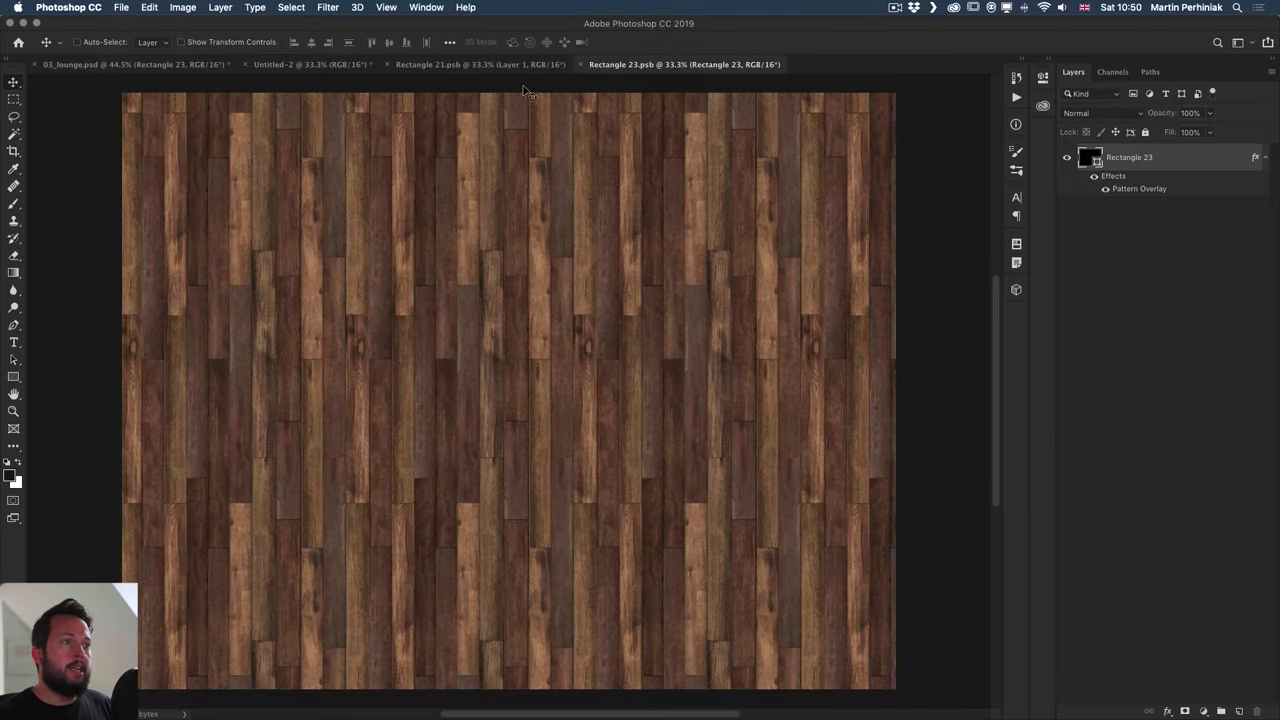
pyautogui.click(120, 70)
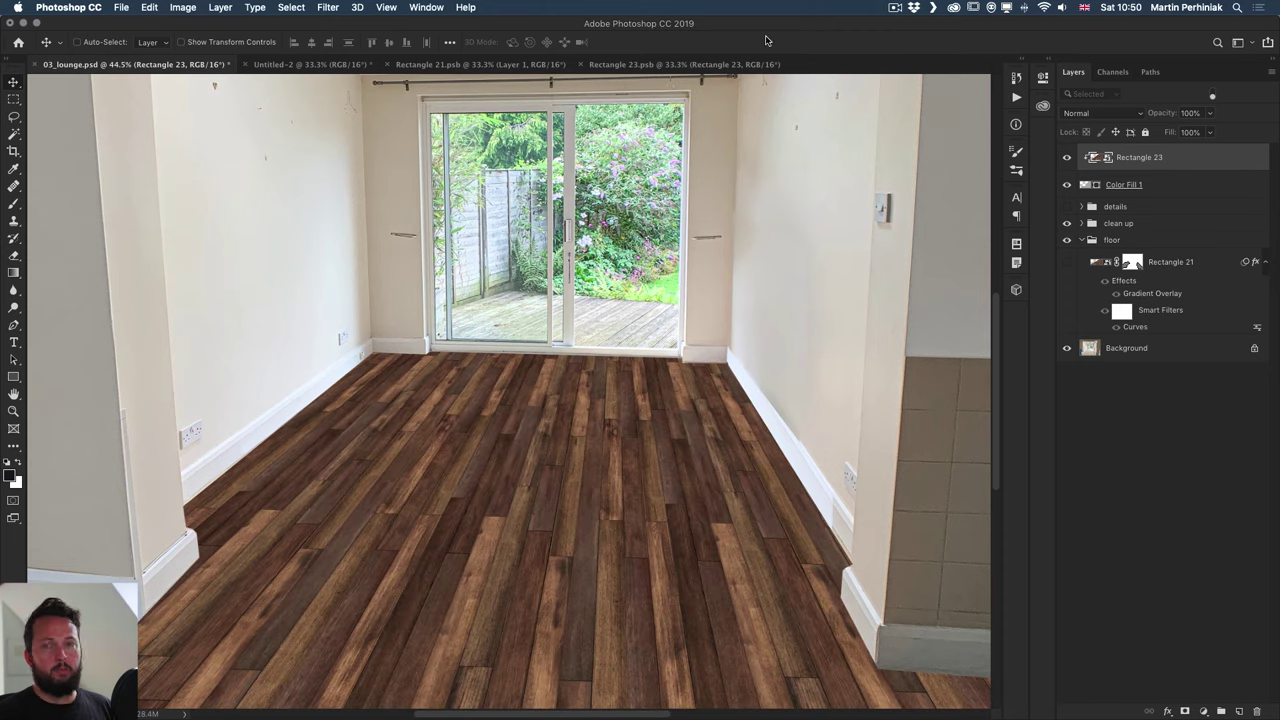
pyautogui.press('super')
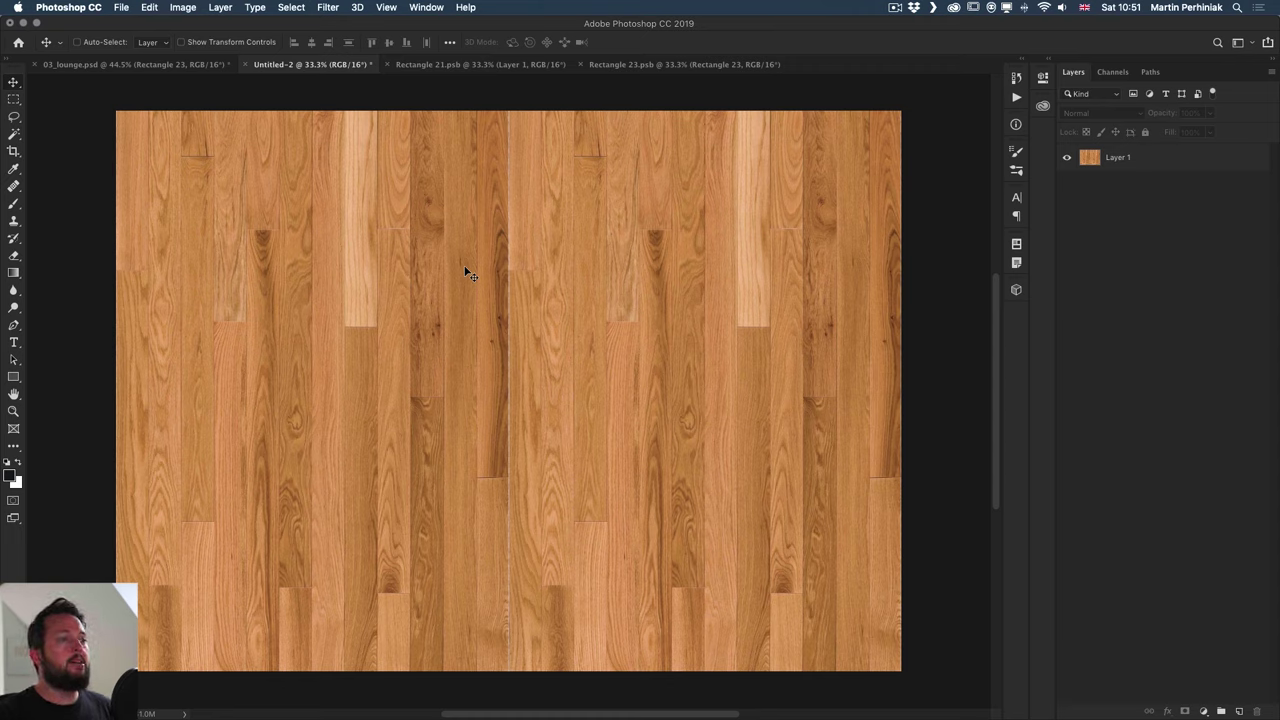
# Define the whole light oak texture as a pattern named 'light wood floor'
pyautogui.press('super+a')
pyautogui.click(148, 7)
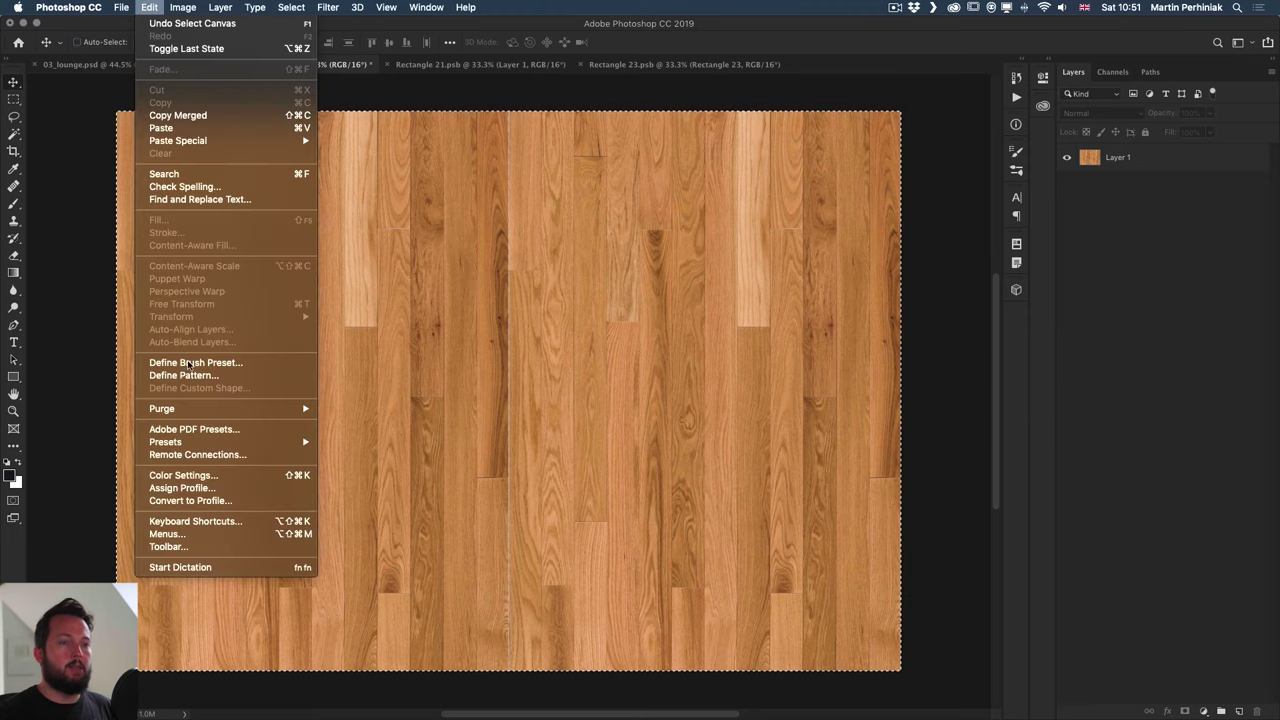
pyautogui.click(183, 375)
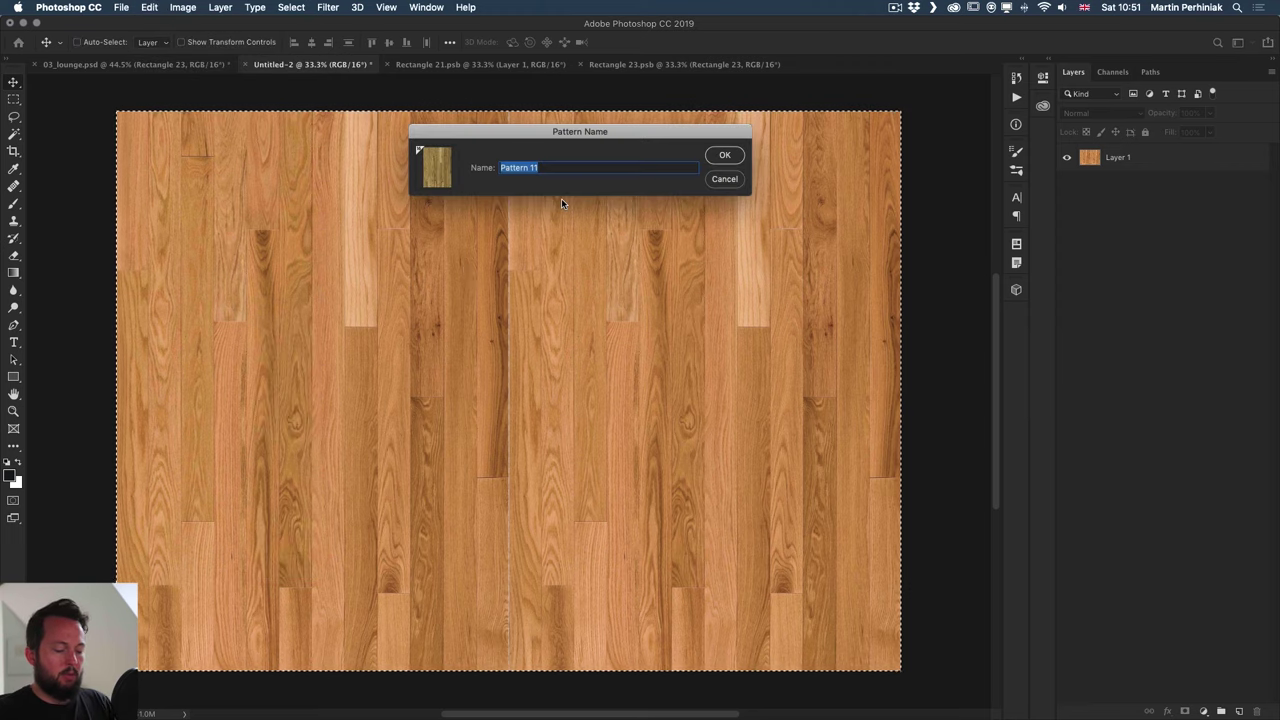
pyautogui.write('light w')
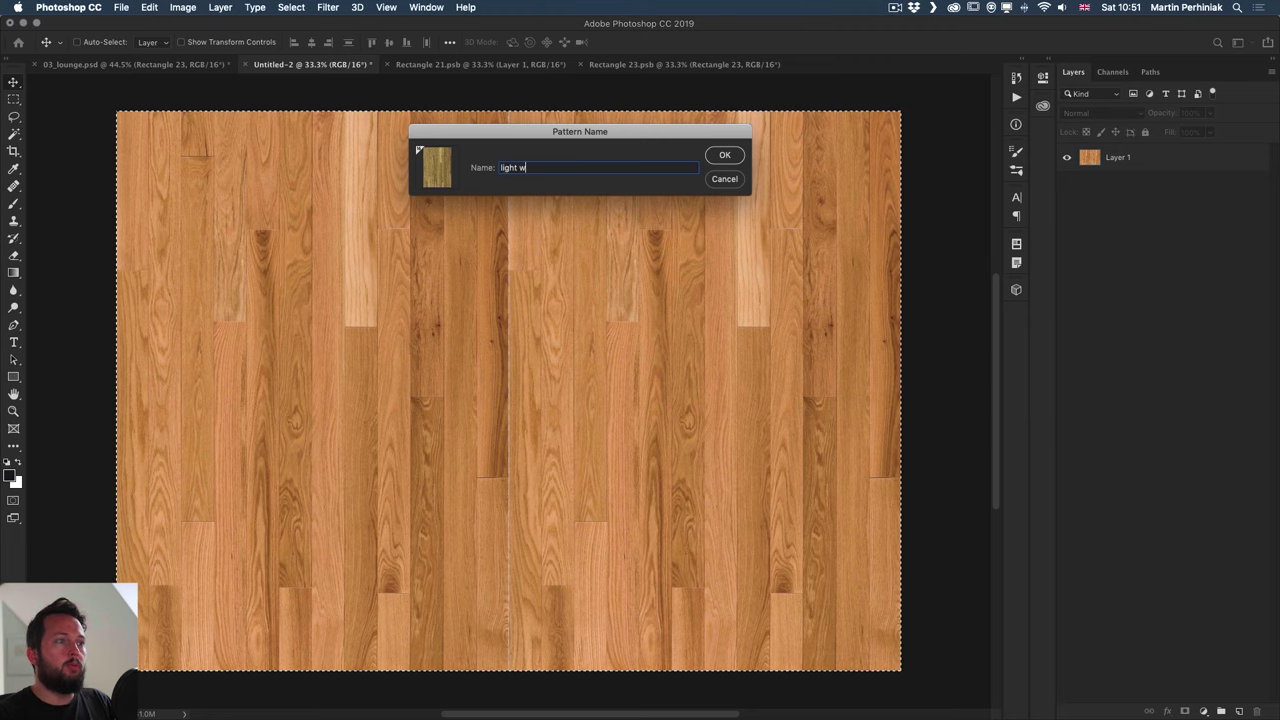
pyautogui.write('ood floor')
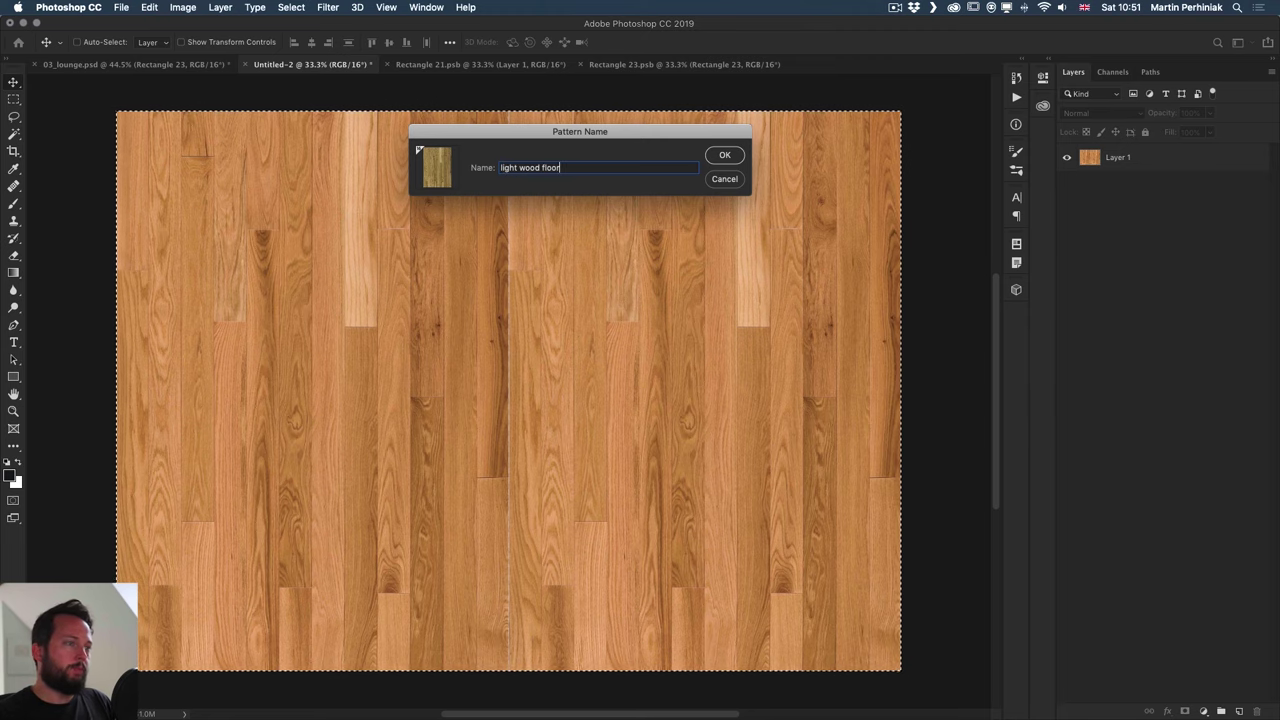
pyautogui.press('Return')
# Close Untitled-2 and the other texture documents without saving
pyautogui.press('super+w')
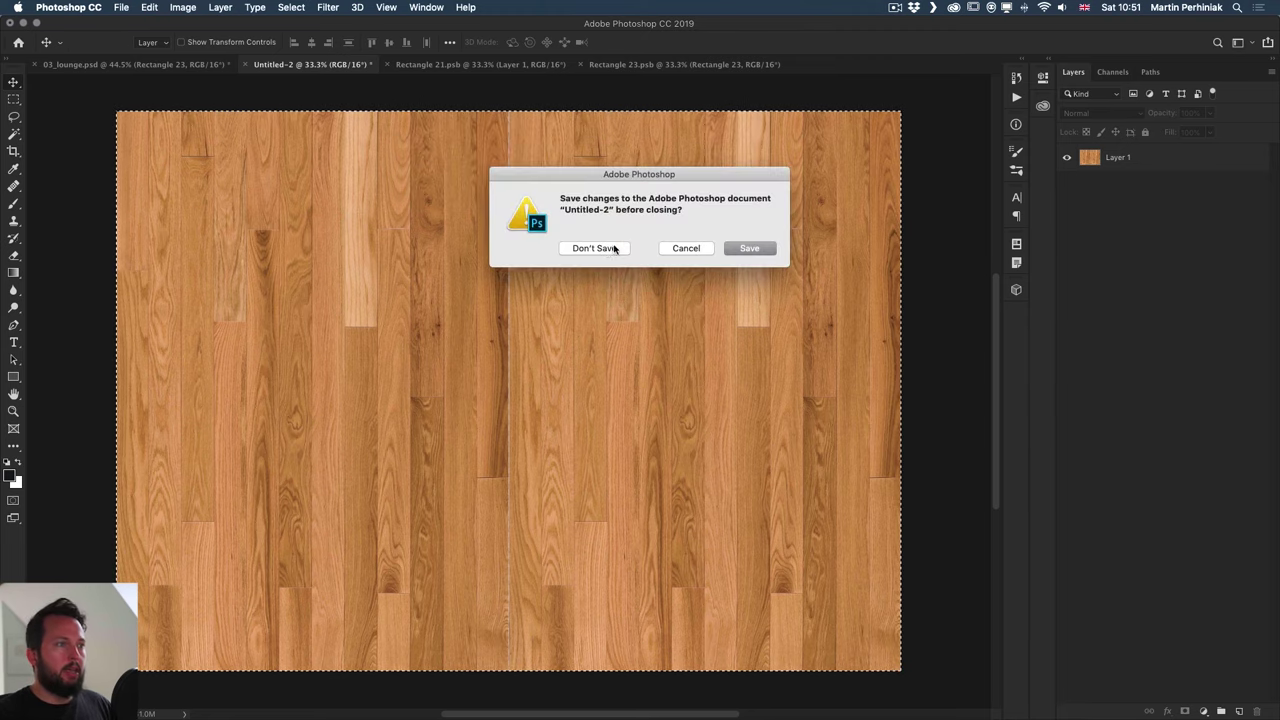
pyautogui.click(596, 248)
pyautogui.press('super+w')
pyautogui.press('super+w')
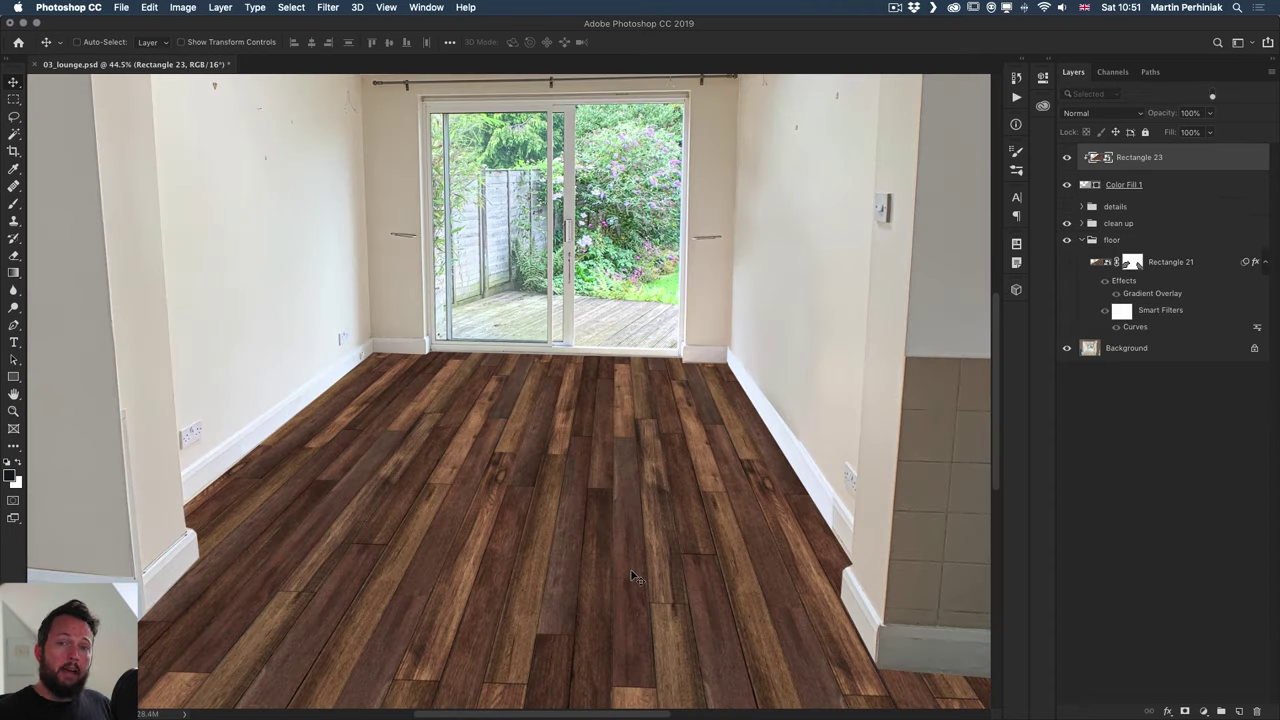
# Open Rectangle 23's smart object contents and duplicate the wood layer
pyautogui.doubleClick(1098, 158)
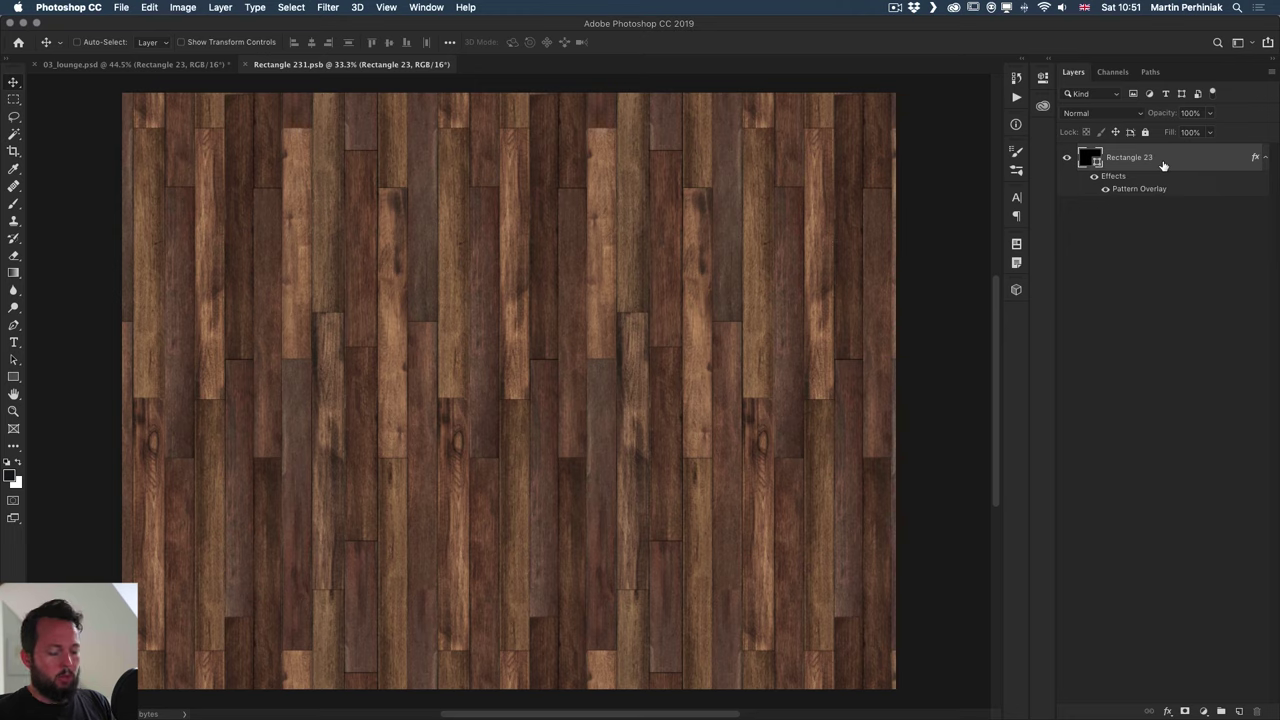
pyautogui.press('super')
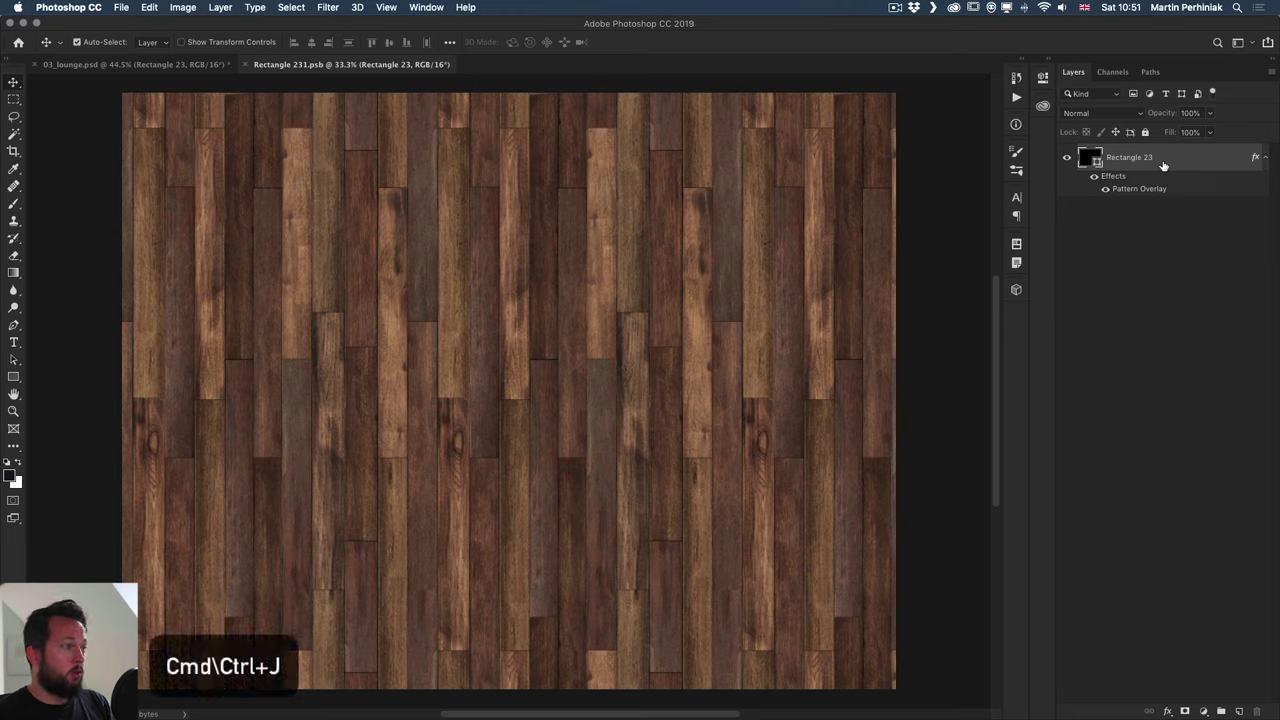
pyautogui.press('super+j')
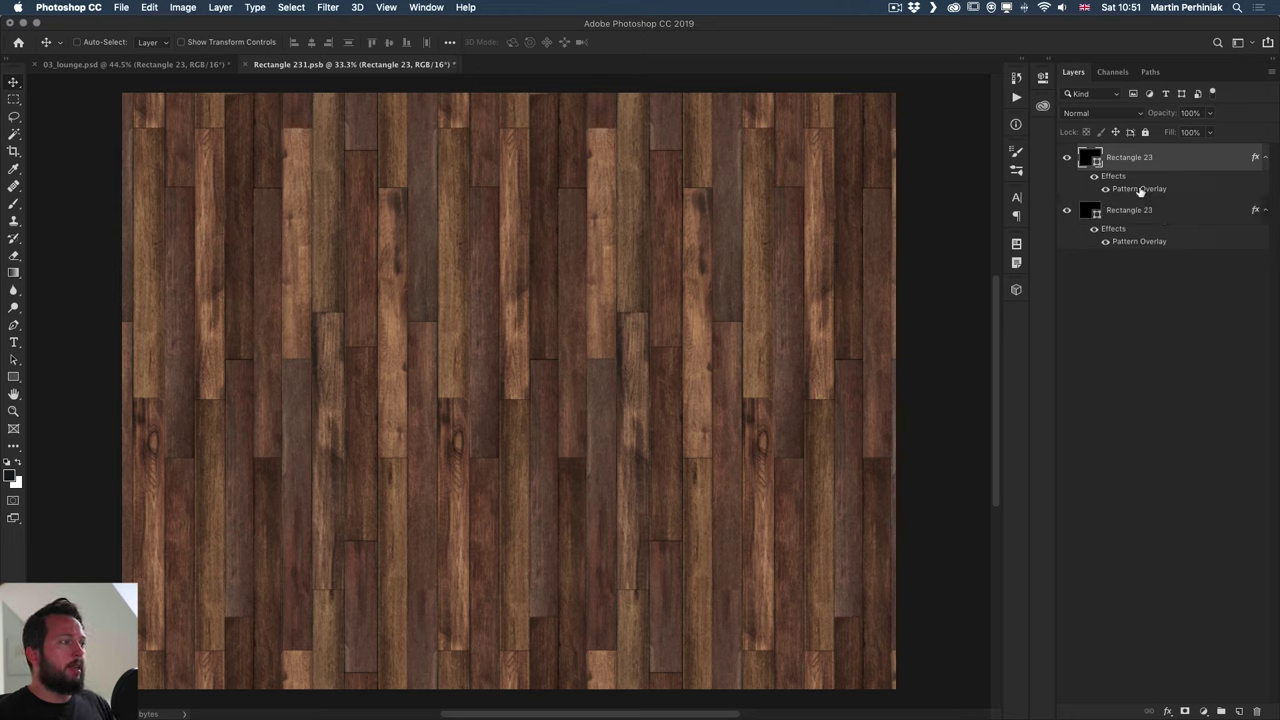
# Give the copy's Pattern Overlay the light wood floor pattern, then hide that layer
pyautogui.doubleClick(1140, 189)
pyautogui.click(1024, 249)
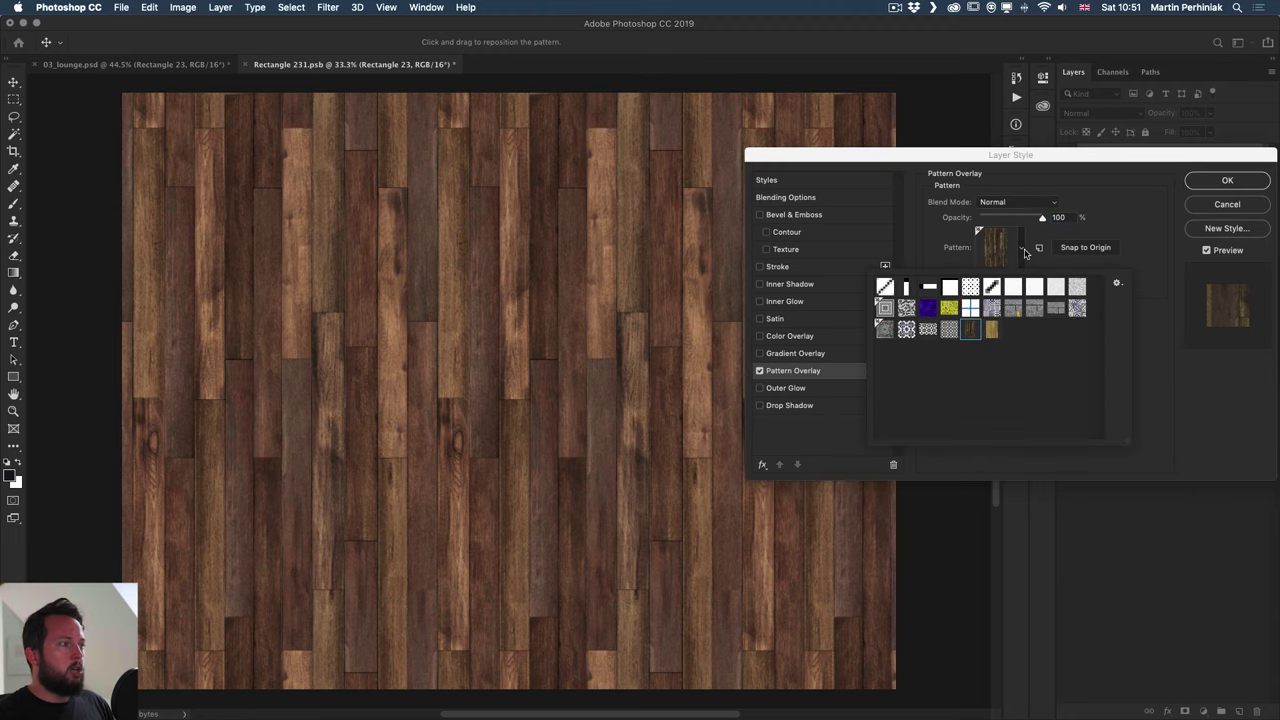
pyautogui.click(992, 331)
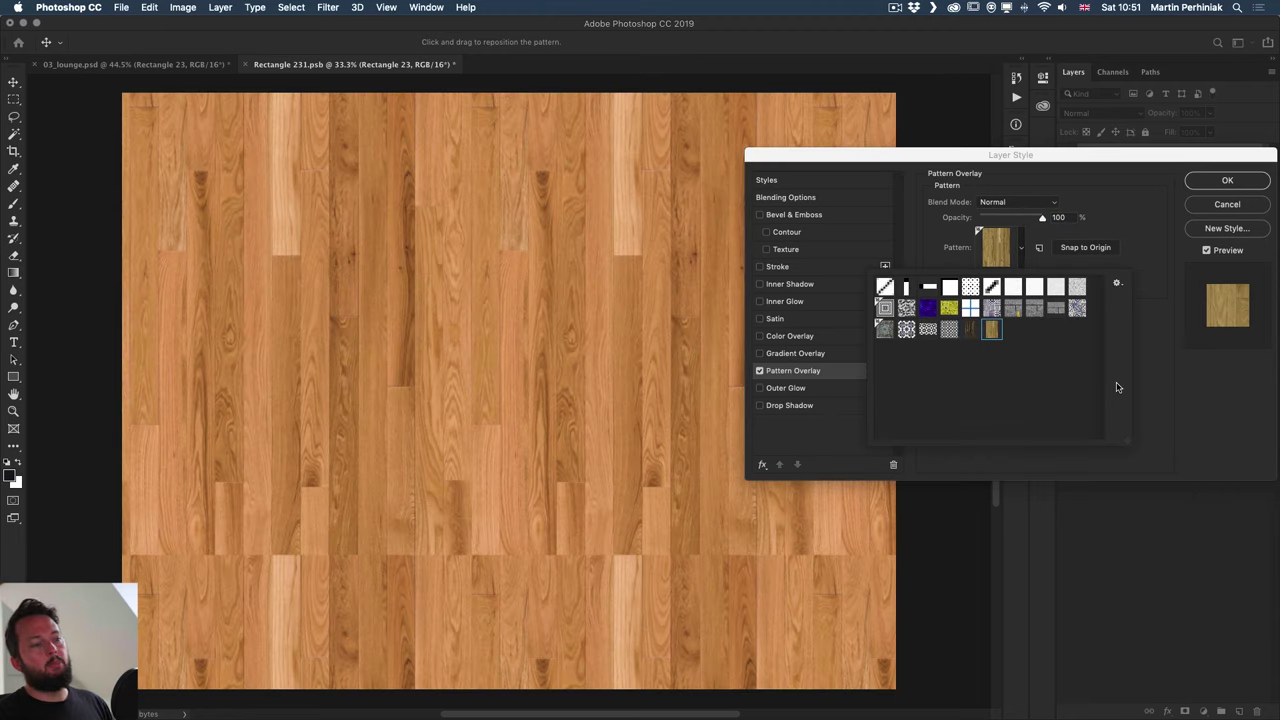
pyautogui.click(1183, 378)
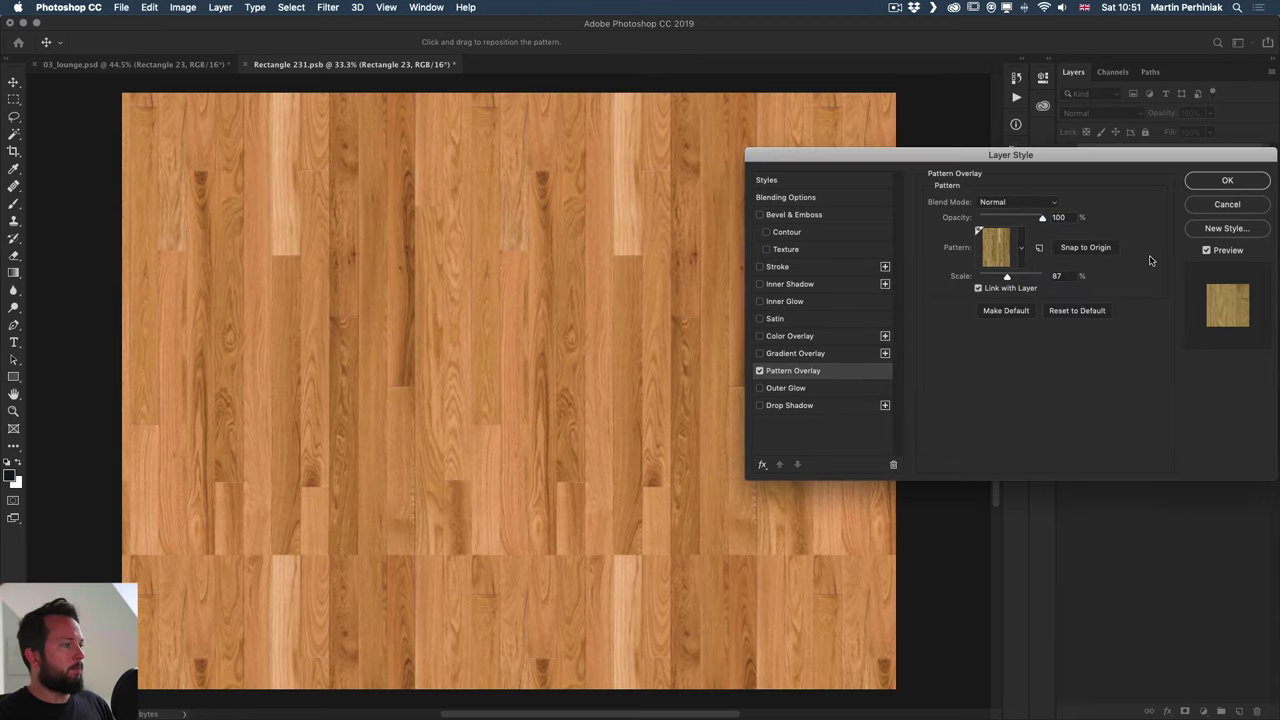
pyautogui.click(1227, 181)
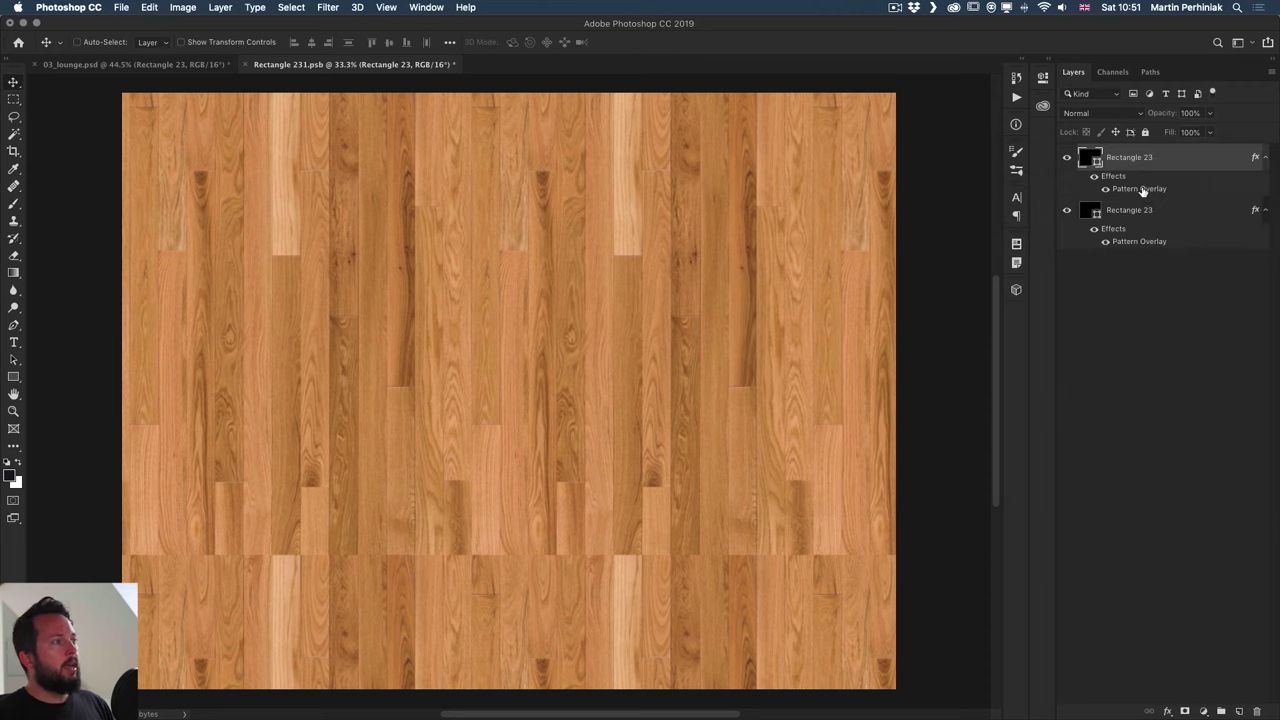
pyautogui.click(1066, 158)
pyautogui.click(1066, 158)
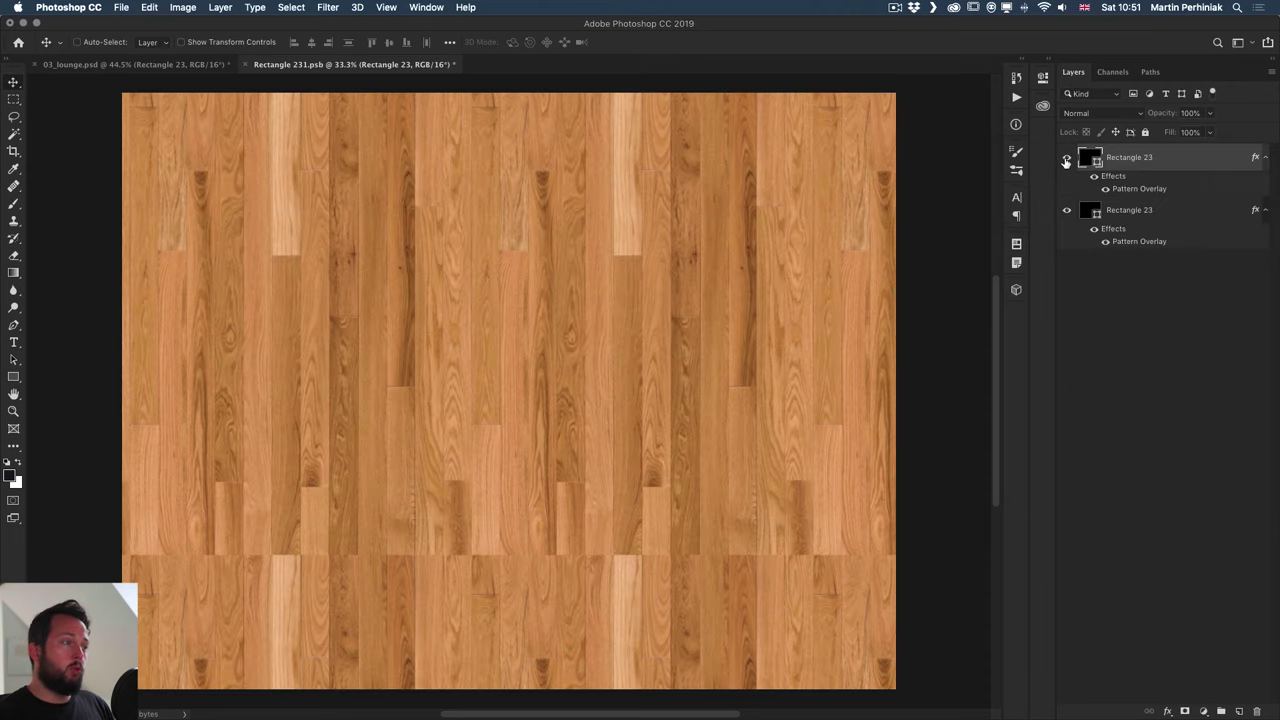
pyautogui.click(1066, 158)
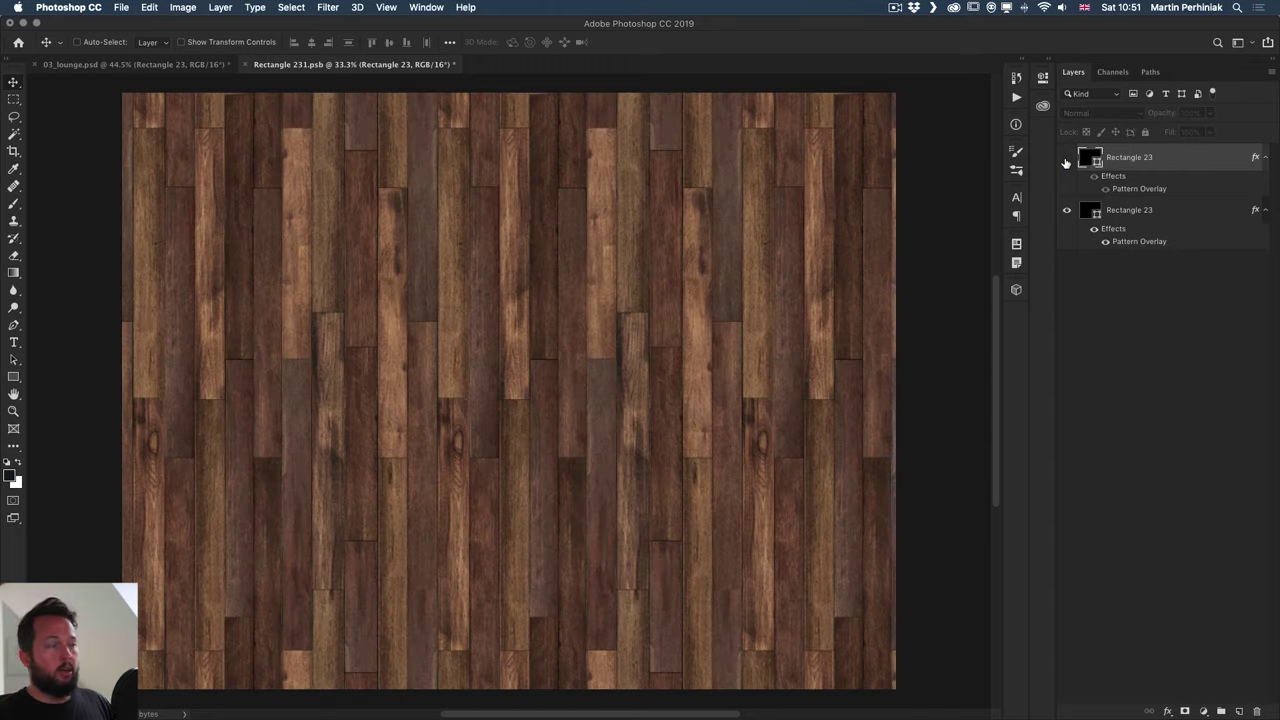
# Show the top layer and rename the two wood layers LIGHT and DARK
pyautogui.click(1066, 158)
pyautogui.doubleClick(1118, 158)
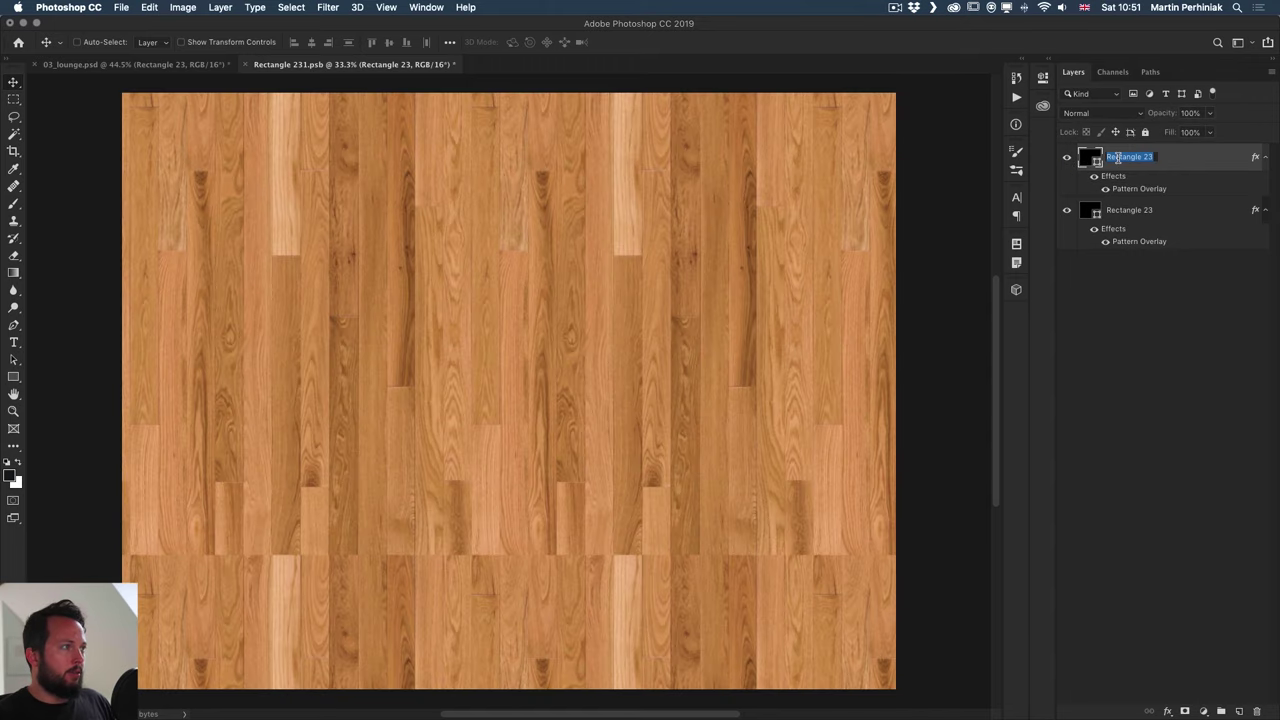
pyautogui.write('LIGHT')
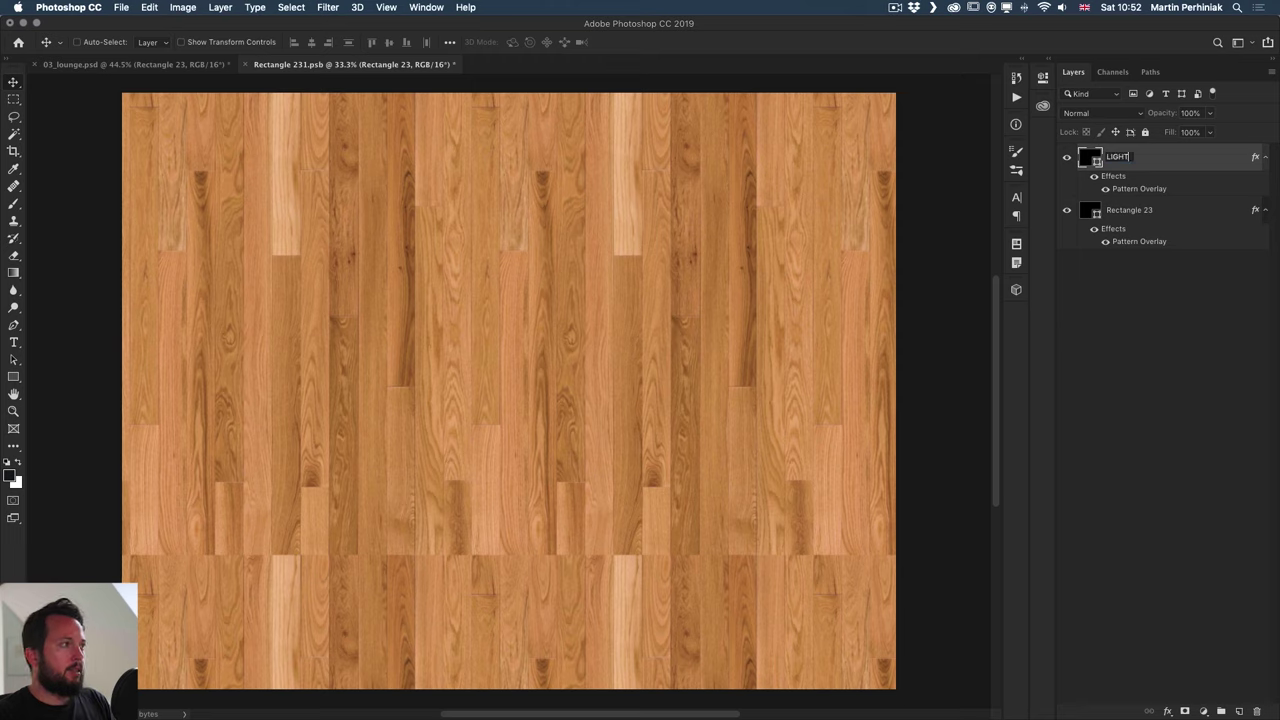
pyautogui.press('Return')
pyautogui.doubleClick(1128, 211)
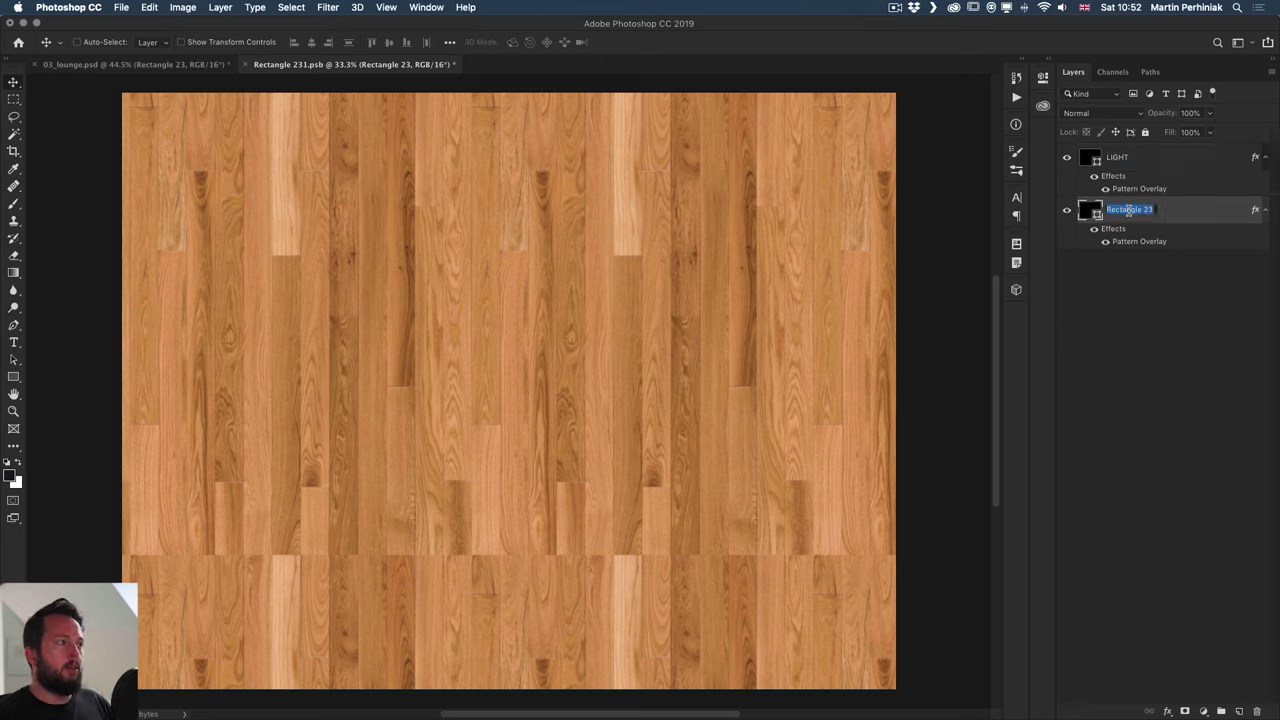
pyautogui.write('DARK')
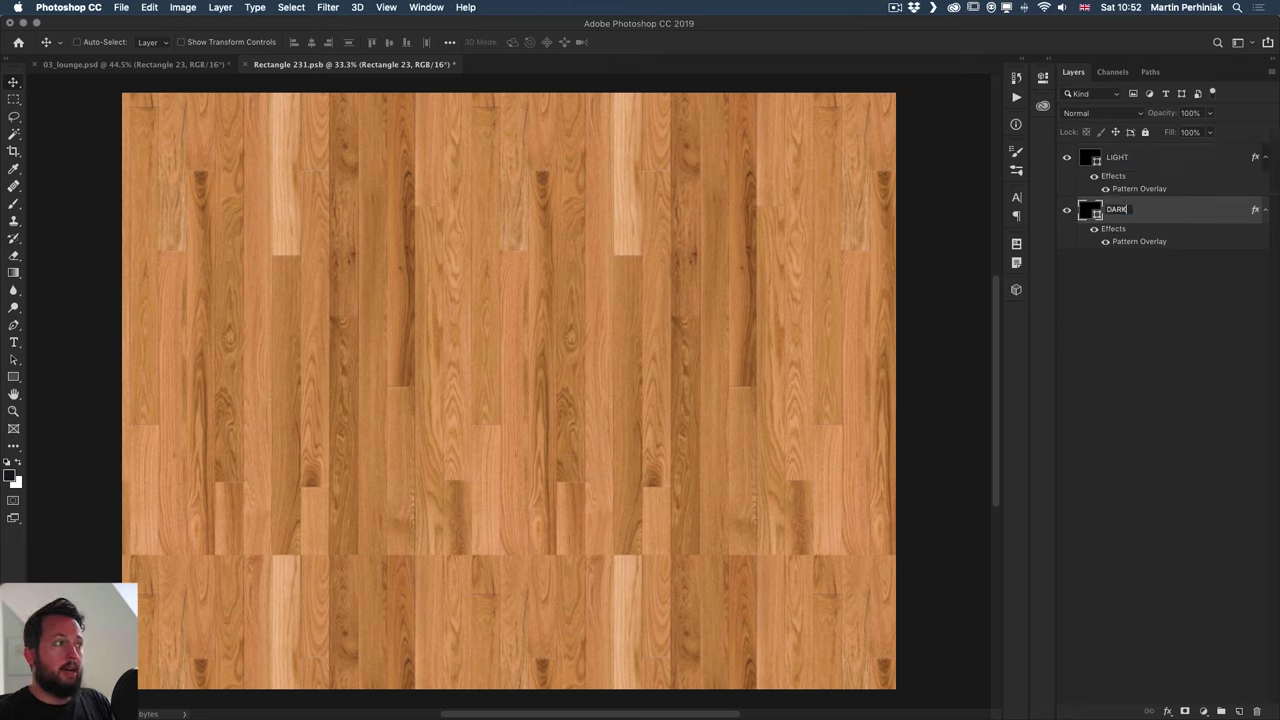
pyautogui.press('Return')
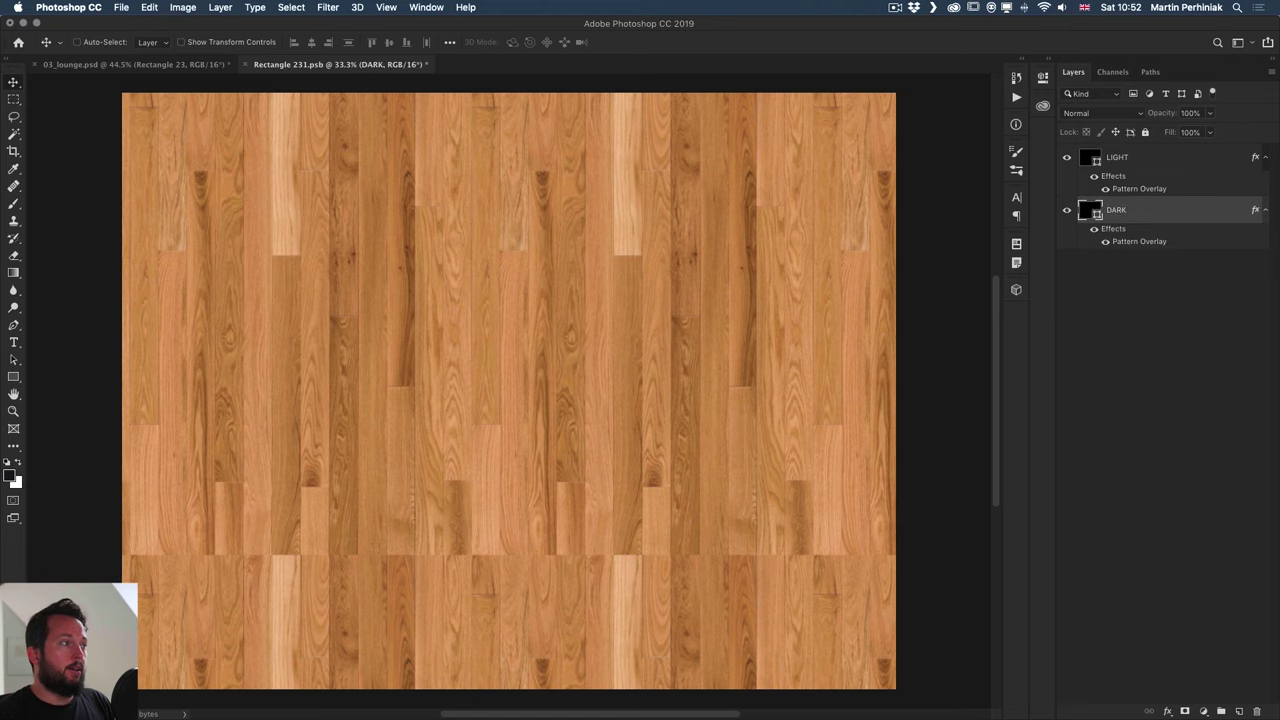
# Set the DARK fill colour to 39290e and the LIGHT fill to c99841
pyautogui.doubleClick(1084, 212)
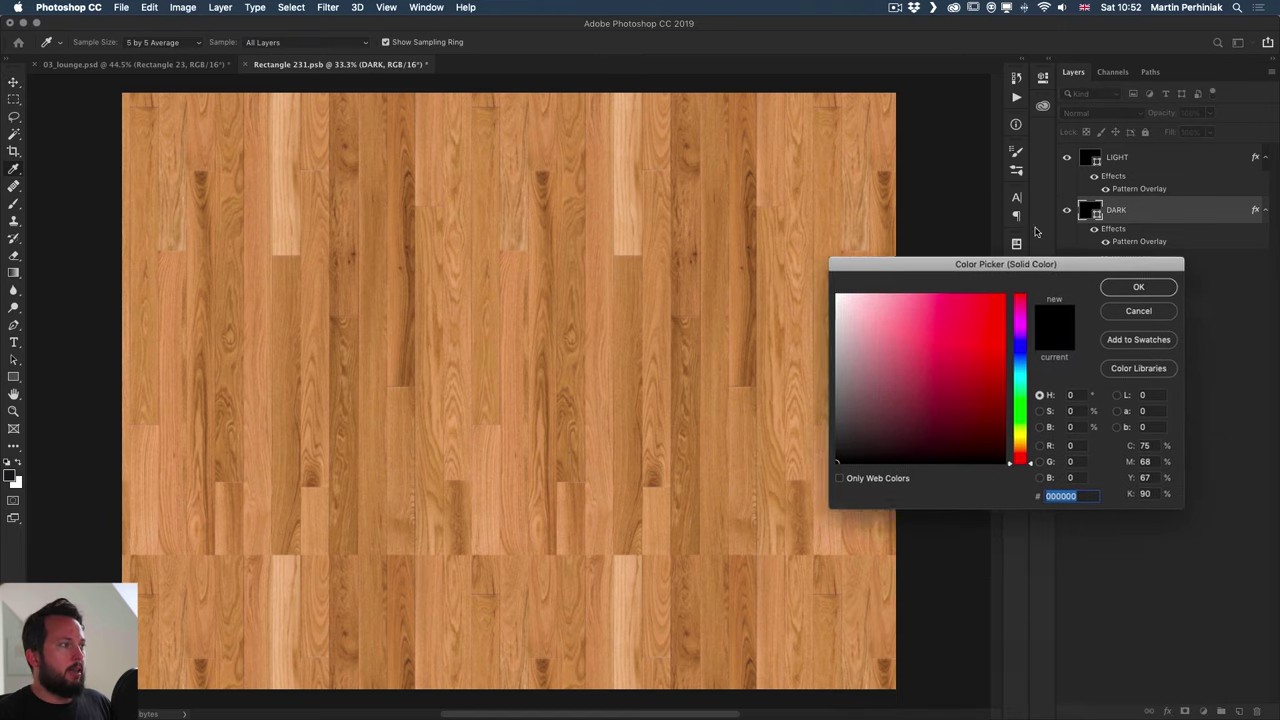
pyautogui.moveTo(1040, 410); pyautogui.dragTo(1001, 377)
pyautogui.click(1154, 235)
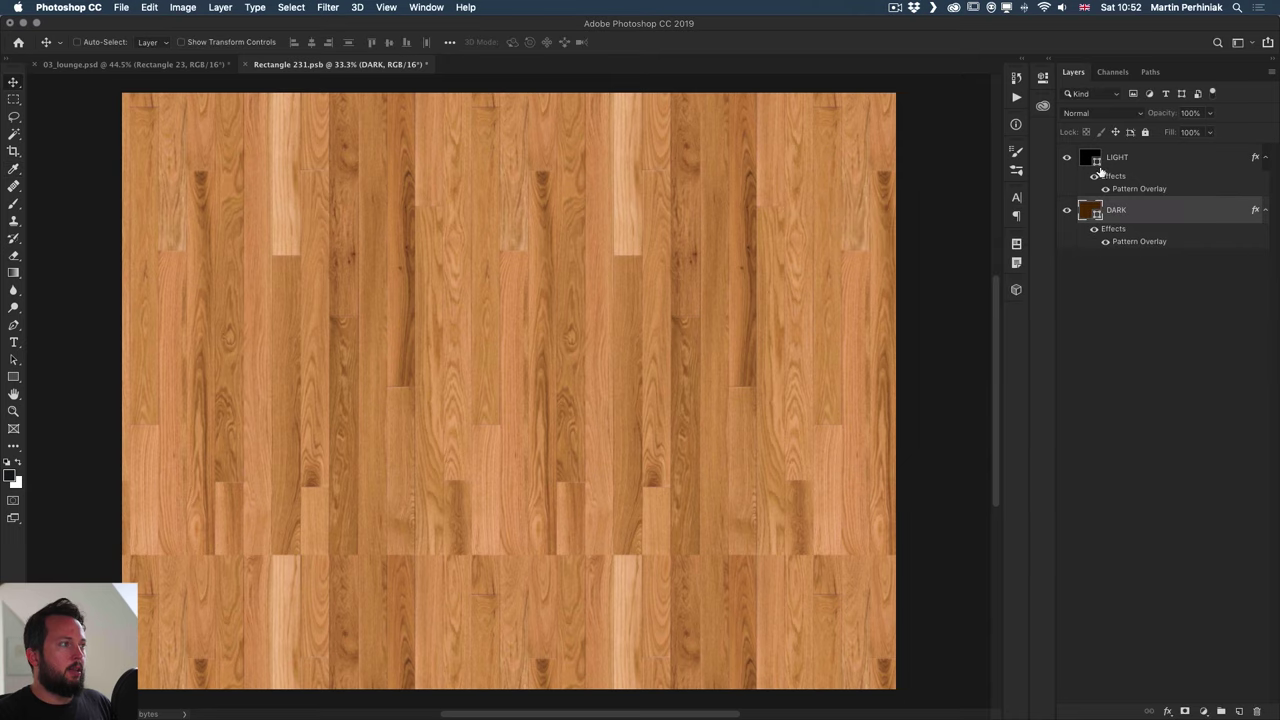
pyautogui.doubleClick(1092, 159)
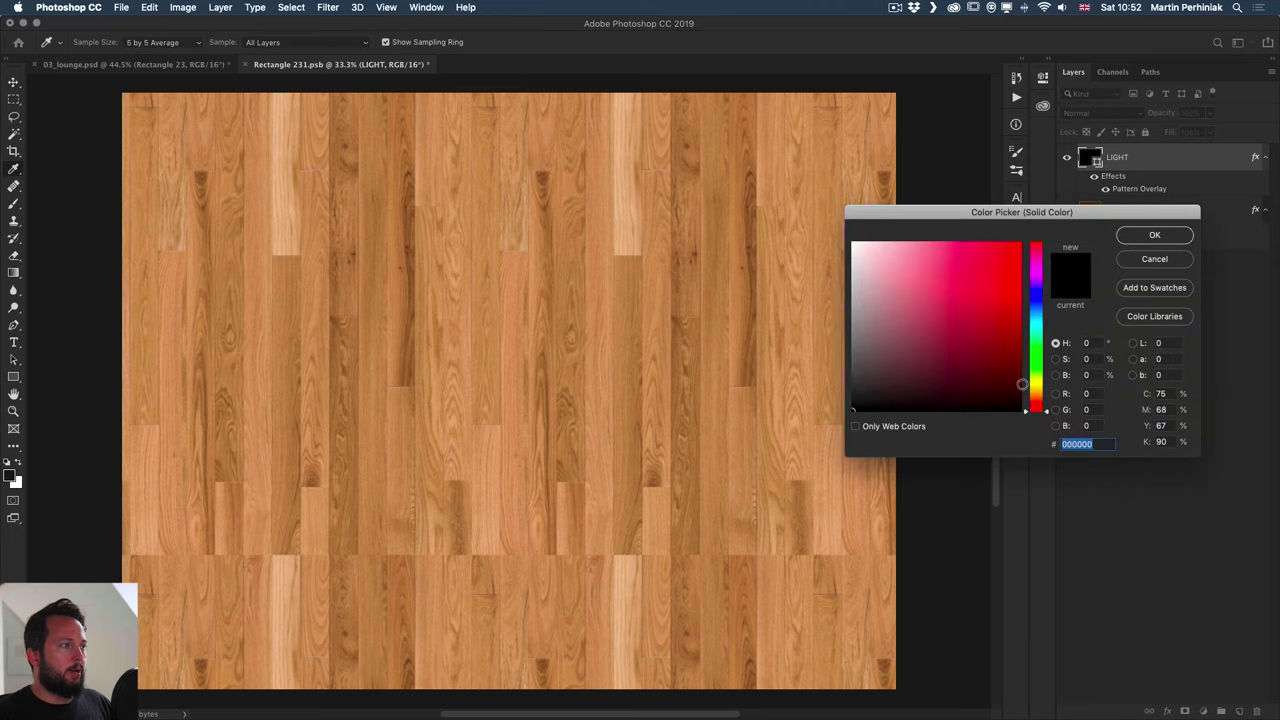
pyautogui.click(1035, 395)
pyautogui.moveTo(974, 343); pyautogui.dragTo(966, 277)
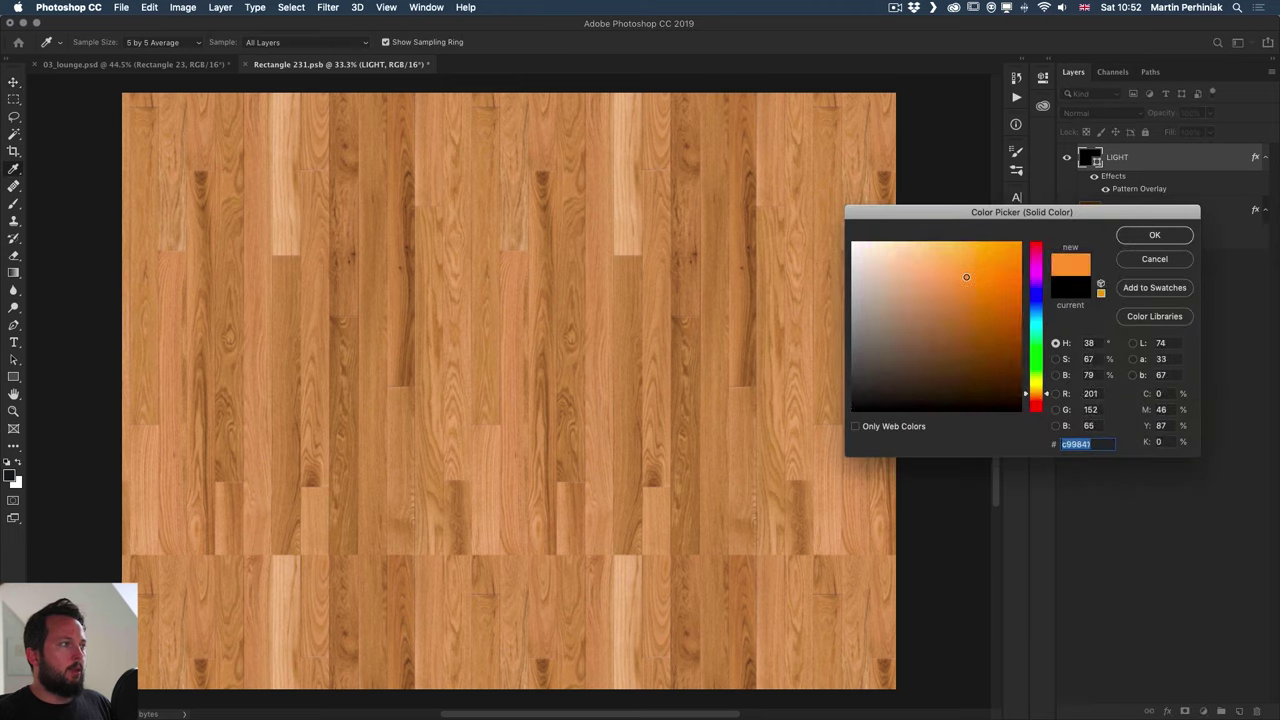
pyautogui.click(1155, 236)
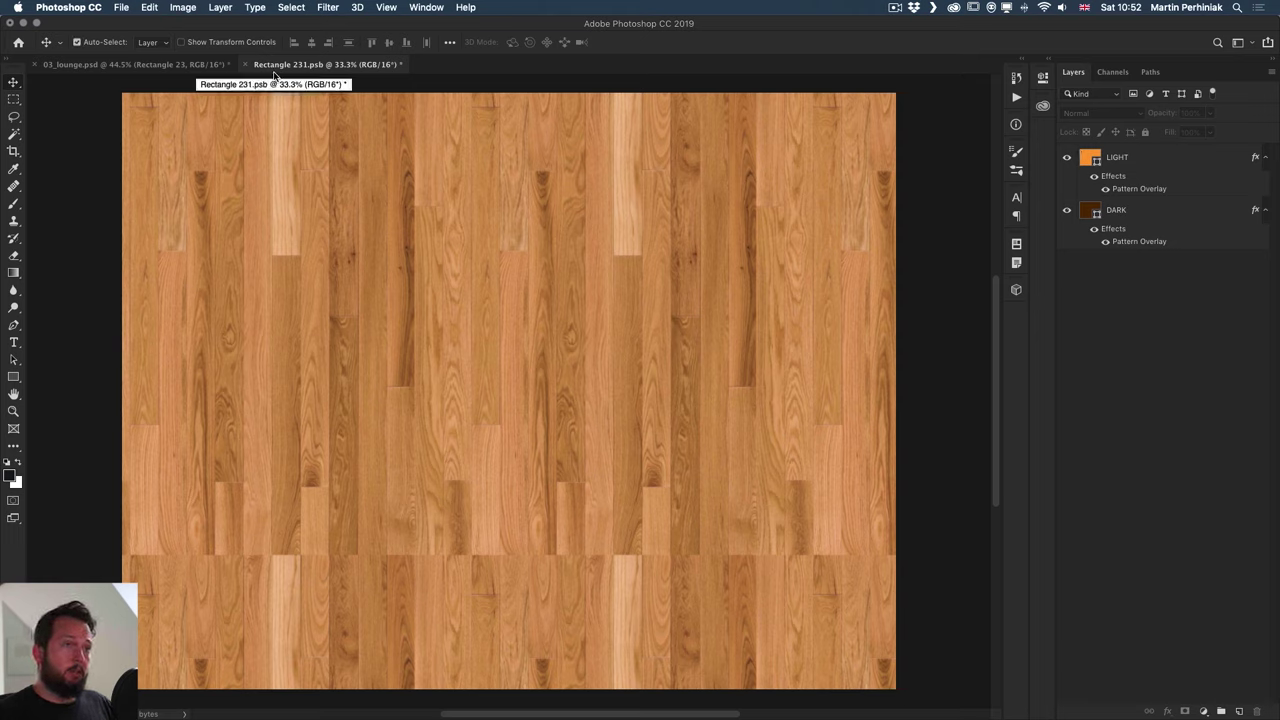
# Save Rectangle 231.psb and return to the 03_lounge.psd document
pyautogui.press('super+s')
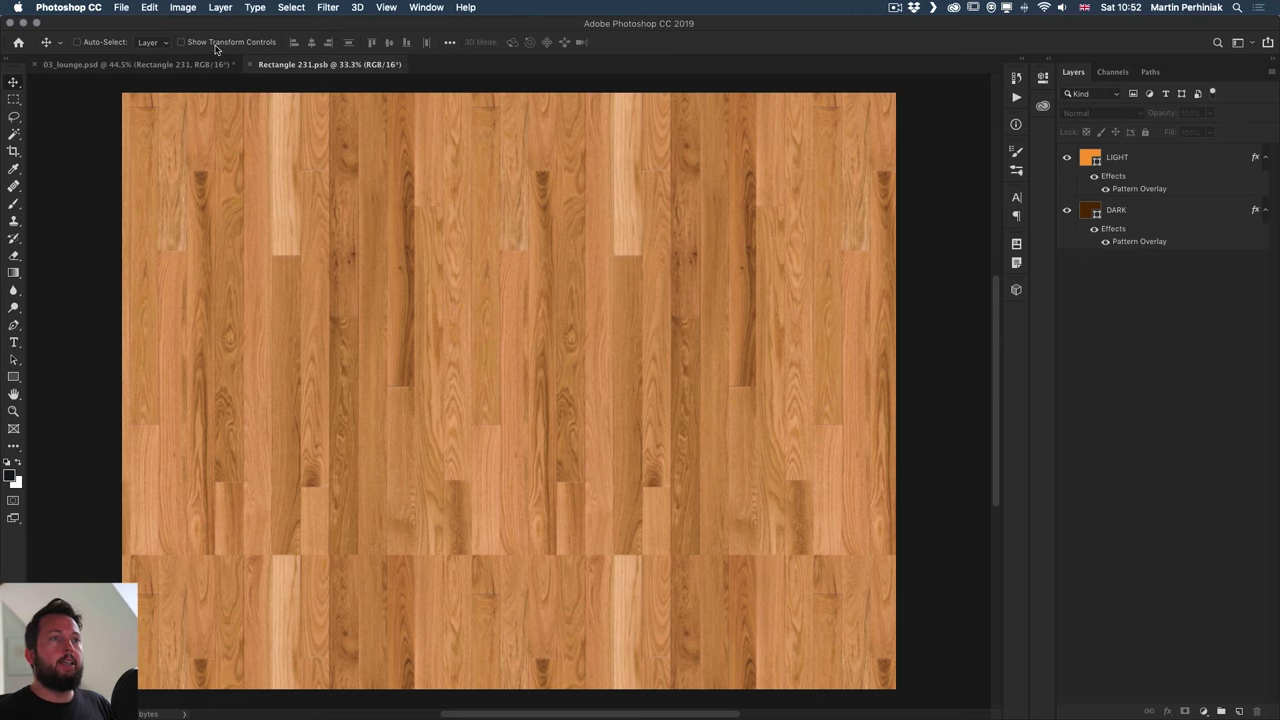
pyautogui.click(158, 64)
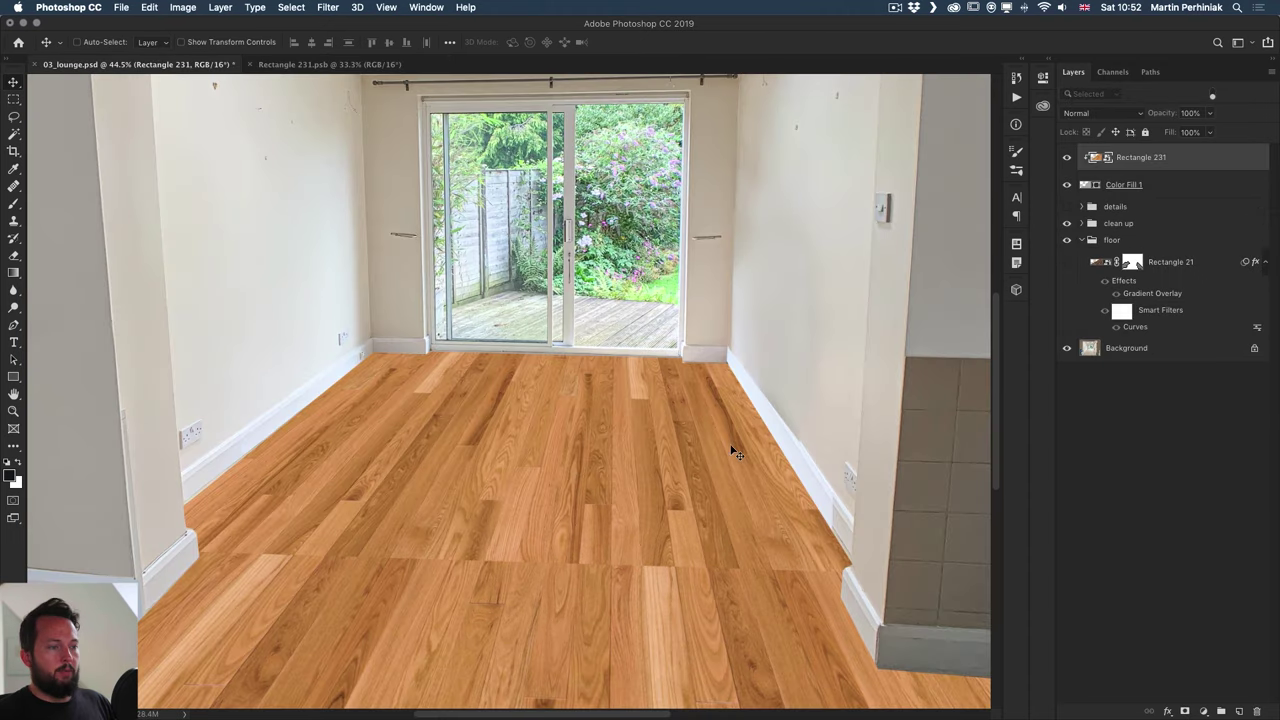
pyautogui.scroll(-2, 655, 461)
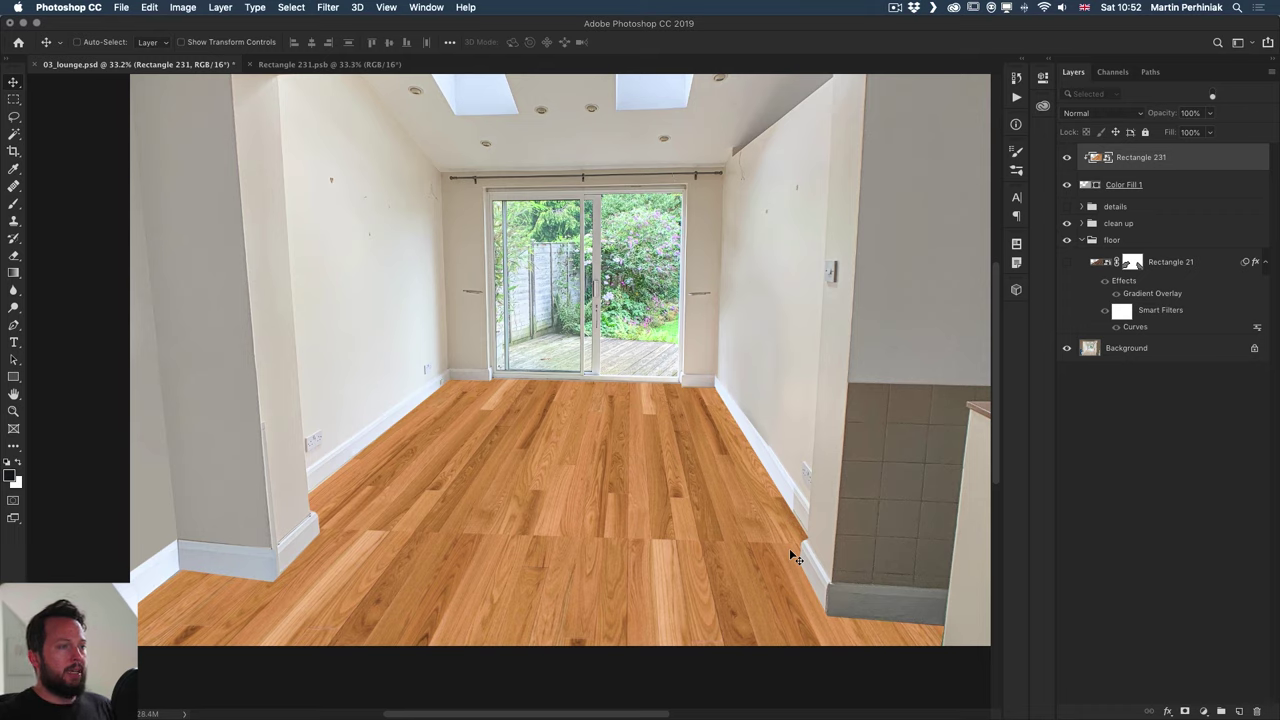
# Flip the lounge floor between light oak and dark wood, ending on dark wood
pyautogui.click(1092, 169)
pyautogui.click(1094, 169)
pyautogui.click(1096, 168)
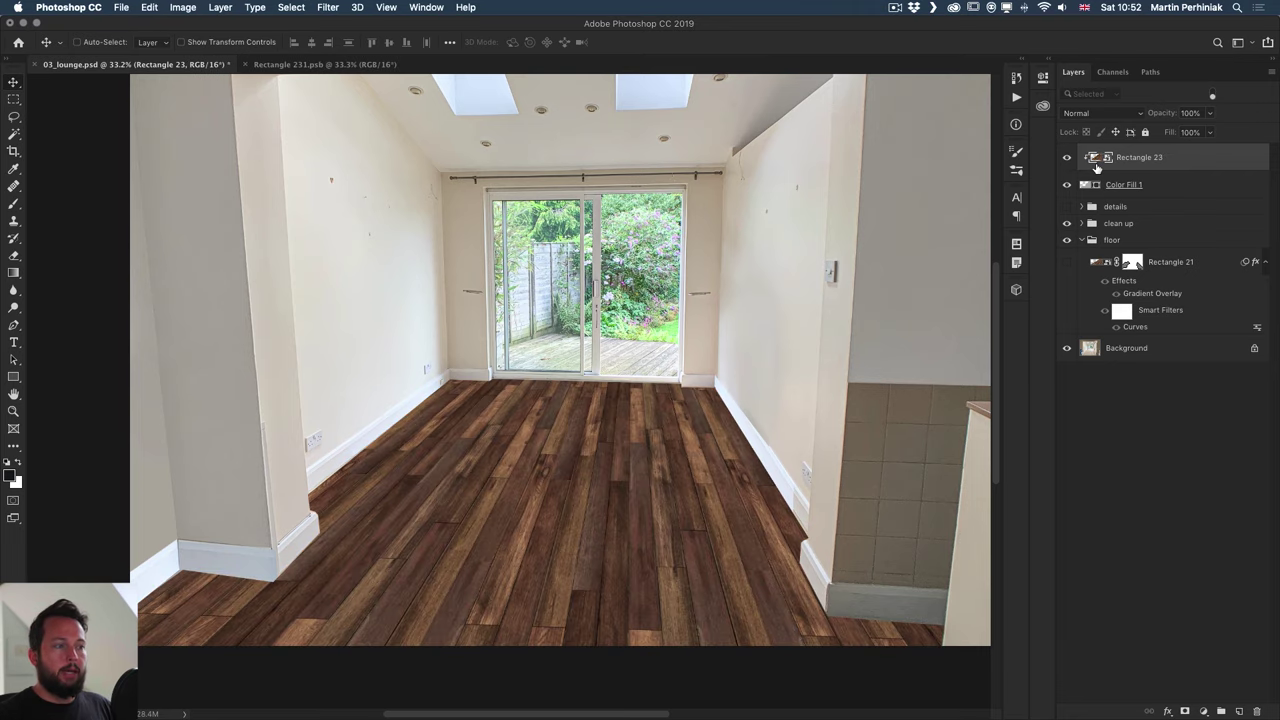
pyautogui.click(1096, 168)
pyautogui.click(1096, 168)
pyautogui.click(1096, 168)
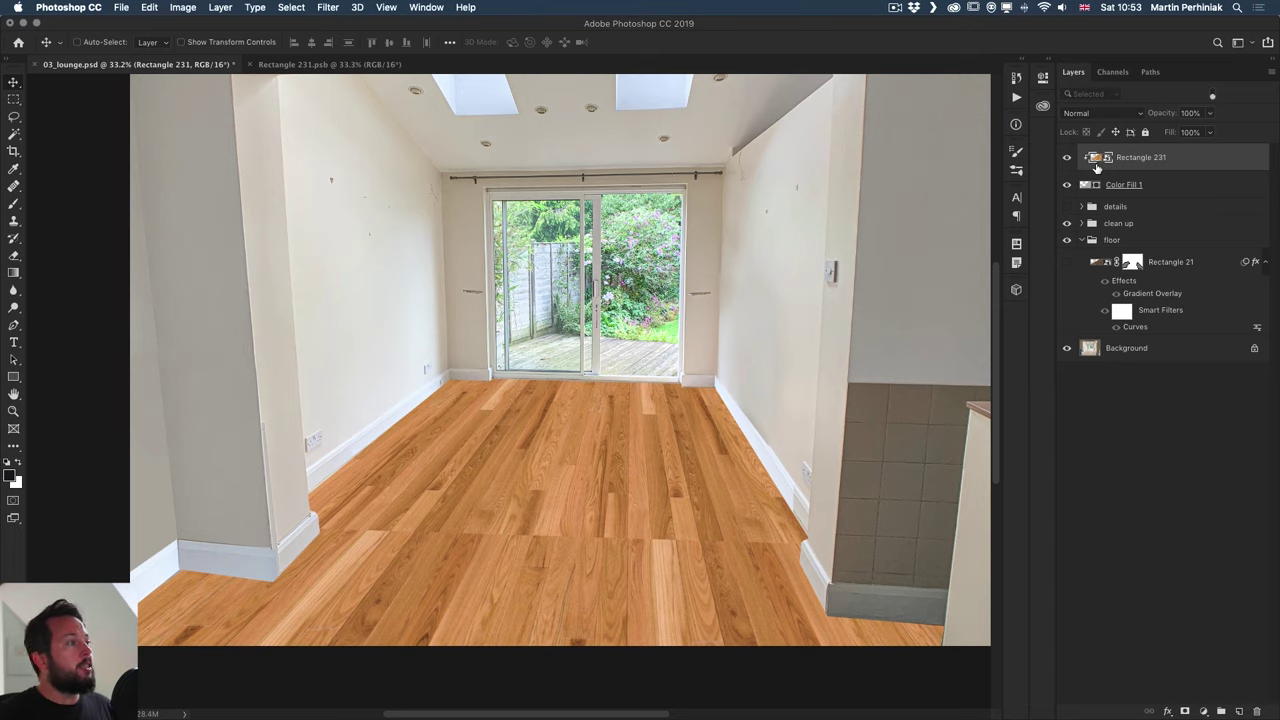
pyautogui.press('super+z')
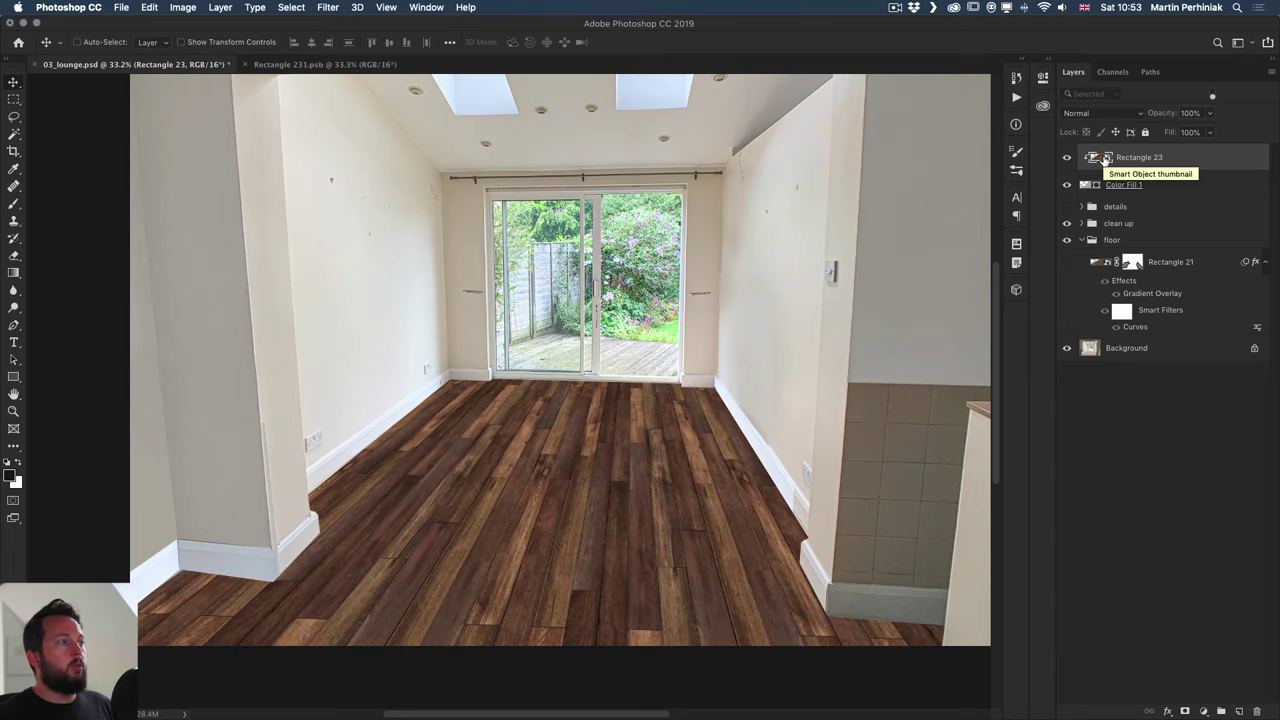
# Hide the LIGHT layer inside the Rectangle 231 smart object for dark wood, then save and close it
pyautogui.press('shift+super+z')
pyautogui.doubleClick(1104, 160)
pyautogui.click(1066, 157)
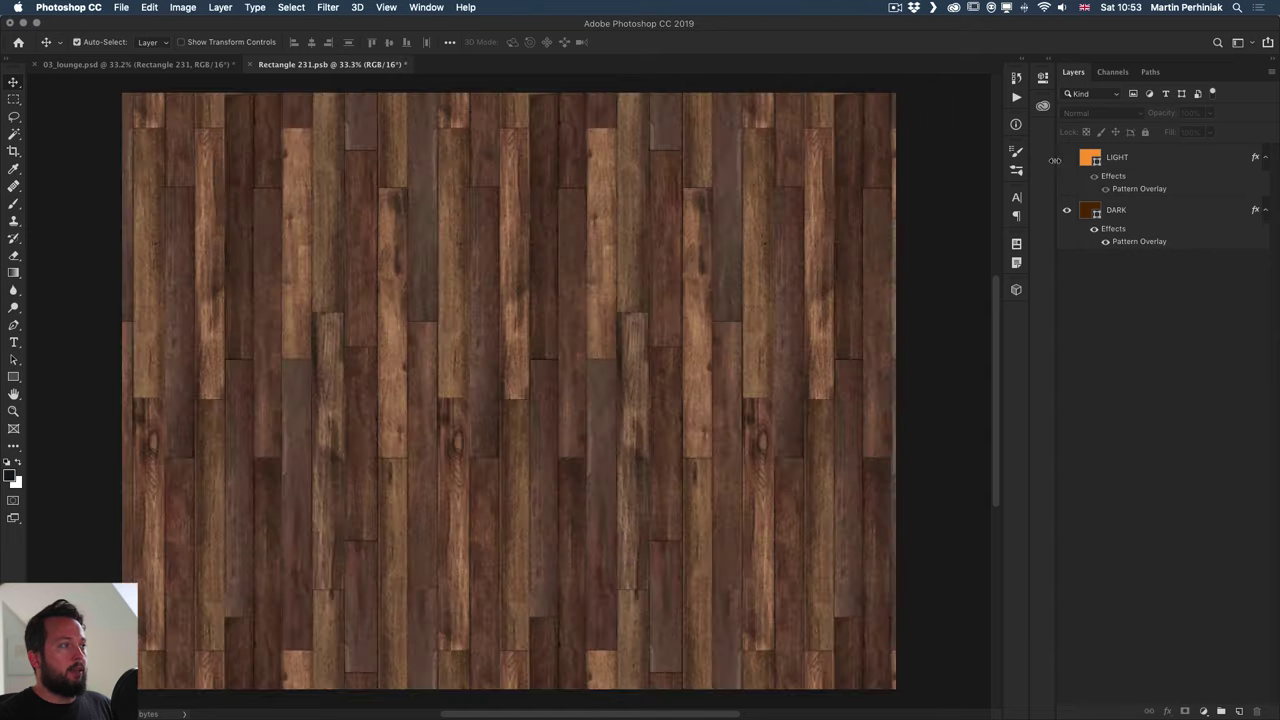
pyautogui.press('super+s')
pyautogui.press('super+w')
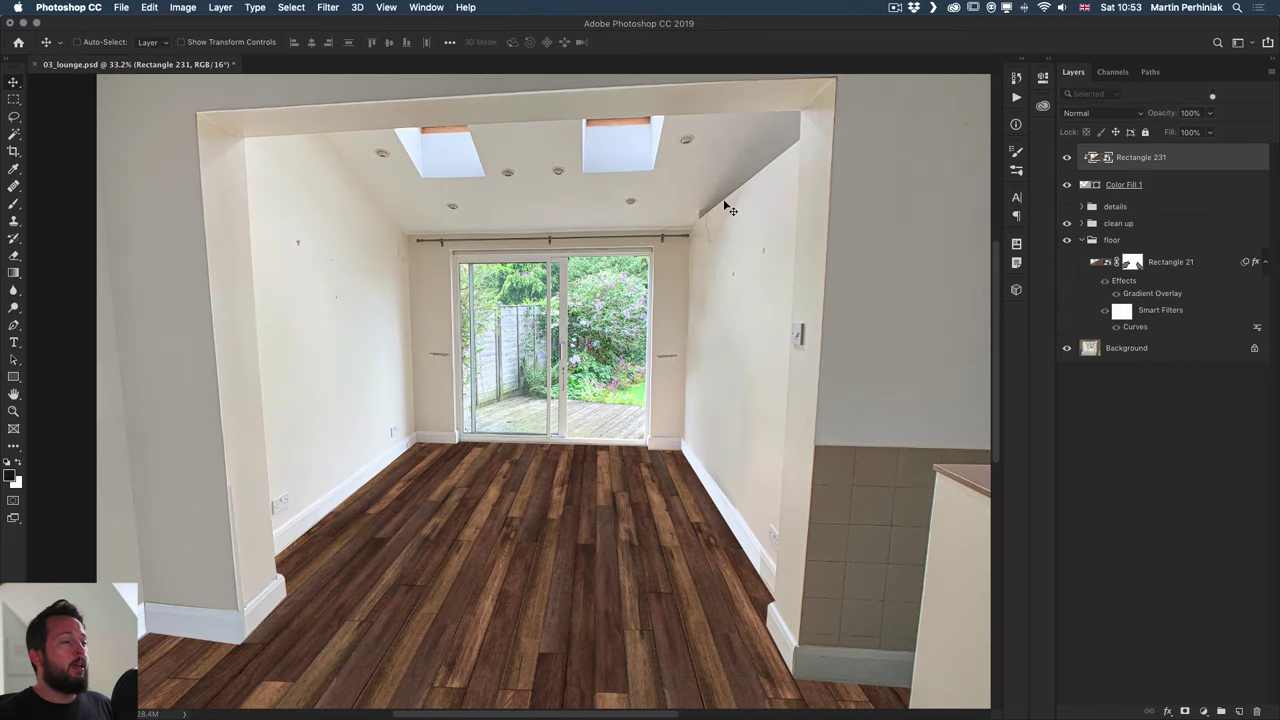
# Enable a reversed radial Gradient Overlay on the Rectangle 231 floor layer
pyautogui.doubleClick(1218, 160)
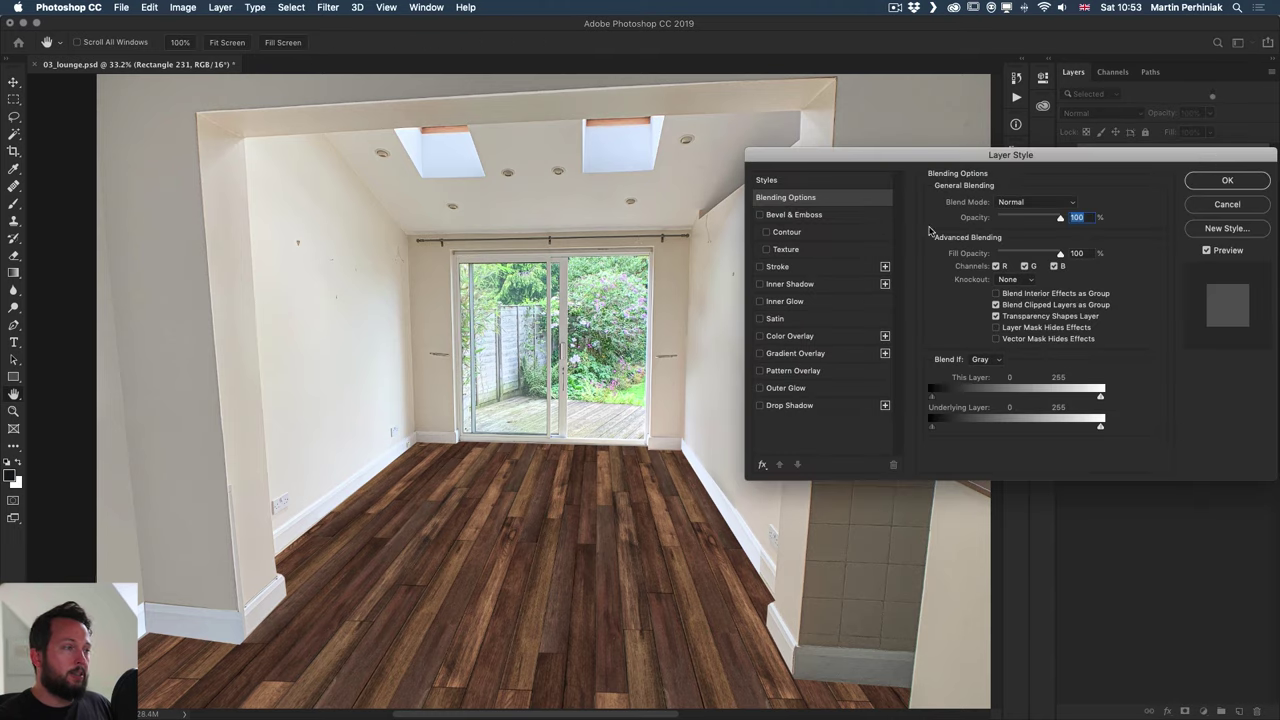
pyautogui.moveTo(1000, 157); pyautogui.dragTo(949, 141)
pyautogui.click(806, 361)
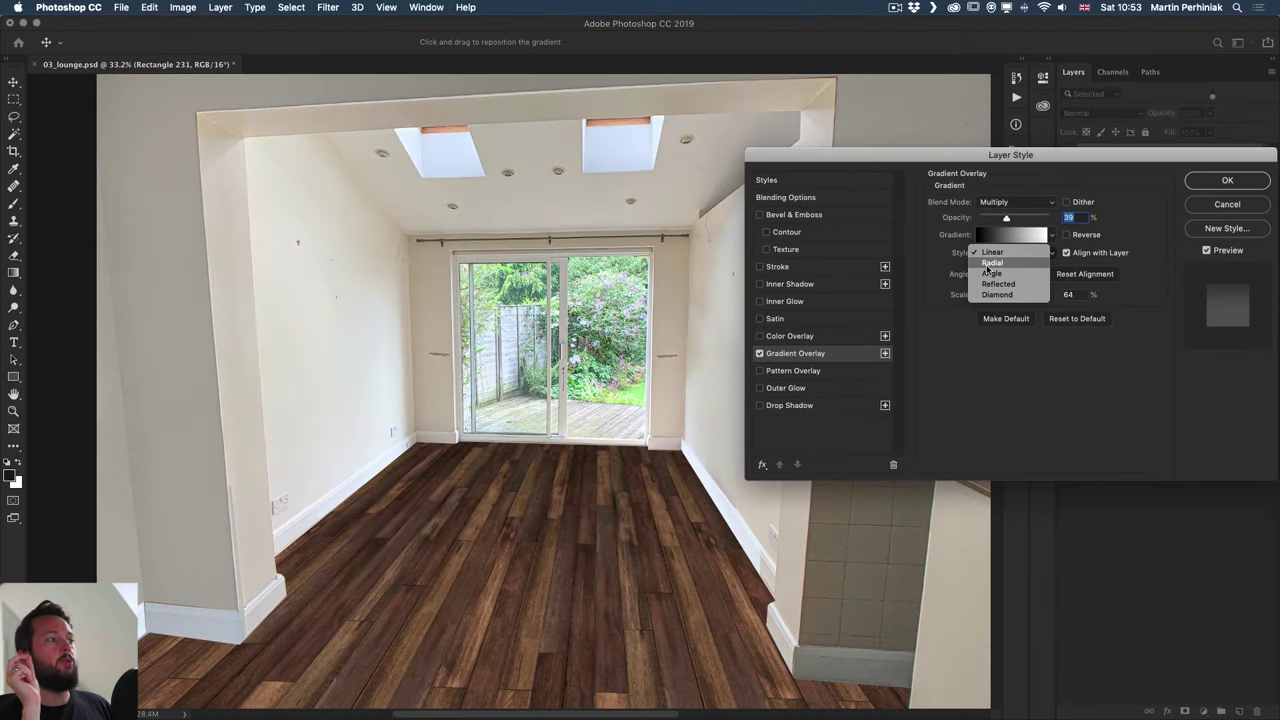
pyautogui.click(988, 266)
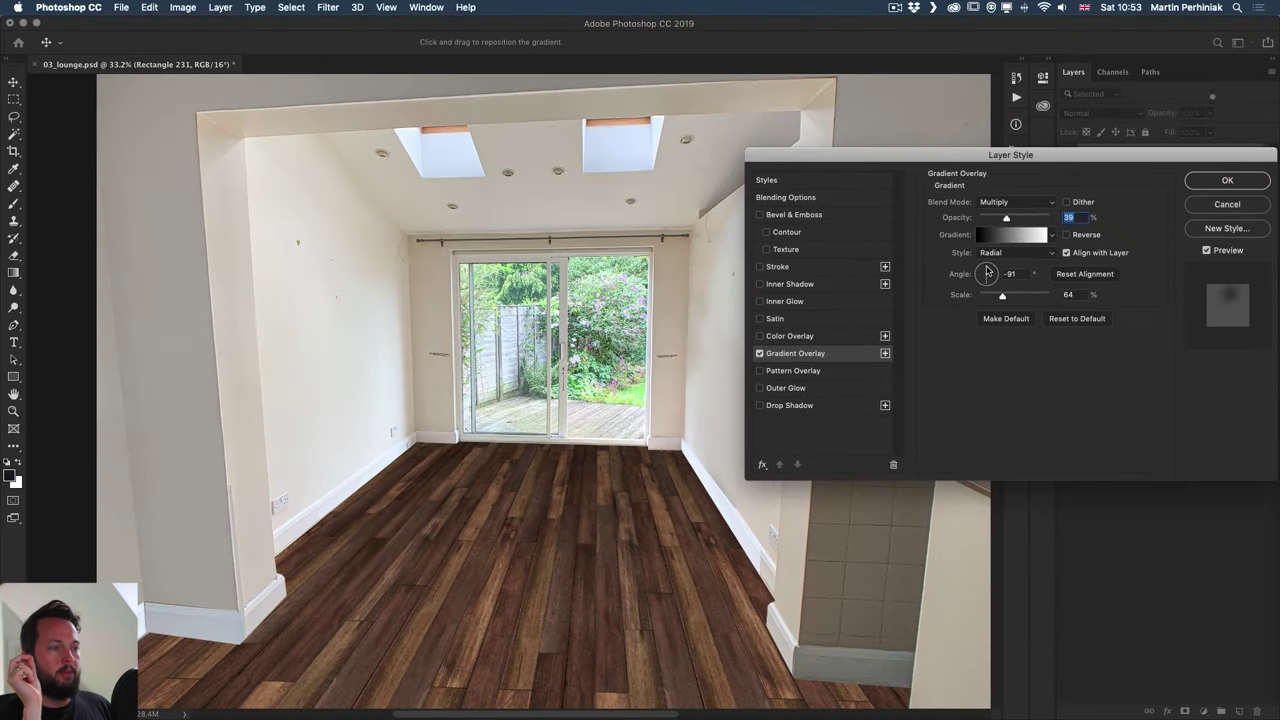
pyautogui.click(1066, 235)
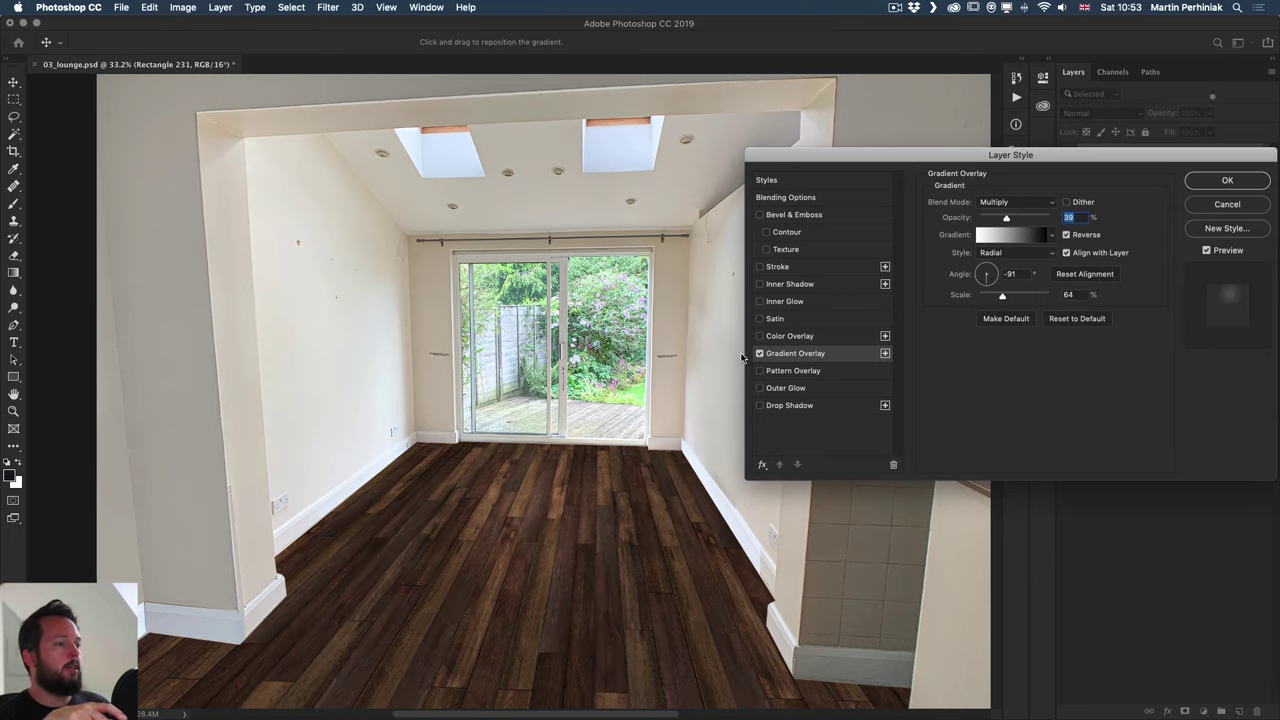
# Preview the gradient at 100% opacity in Normal mode, scaled to 121% with the spot repositioned
pyautogui.moveTo(1028, 217); pyautogui.dragTo(1068, 218)
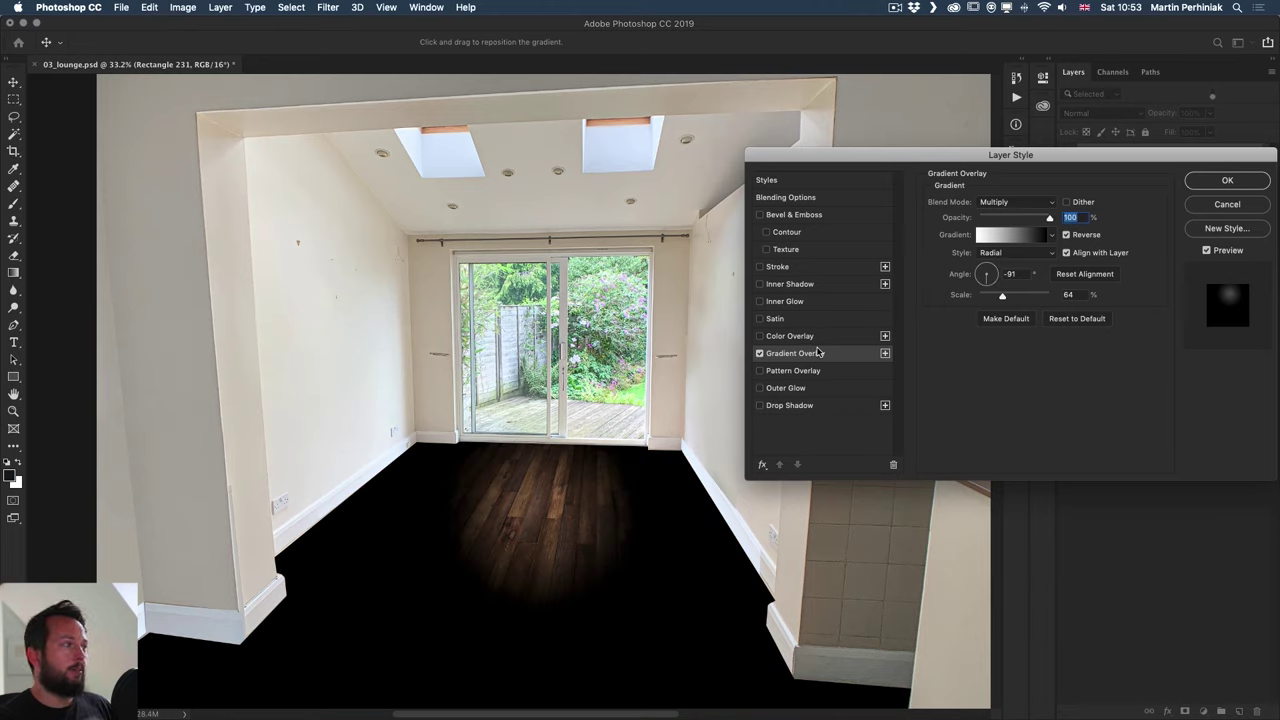
pyautogui.click(998, 203)
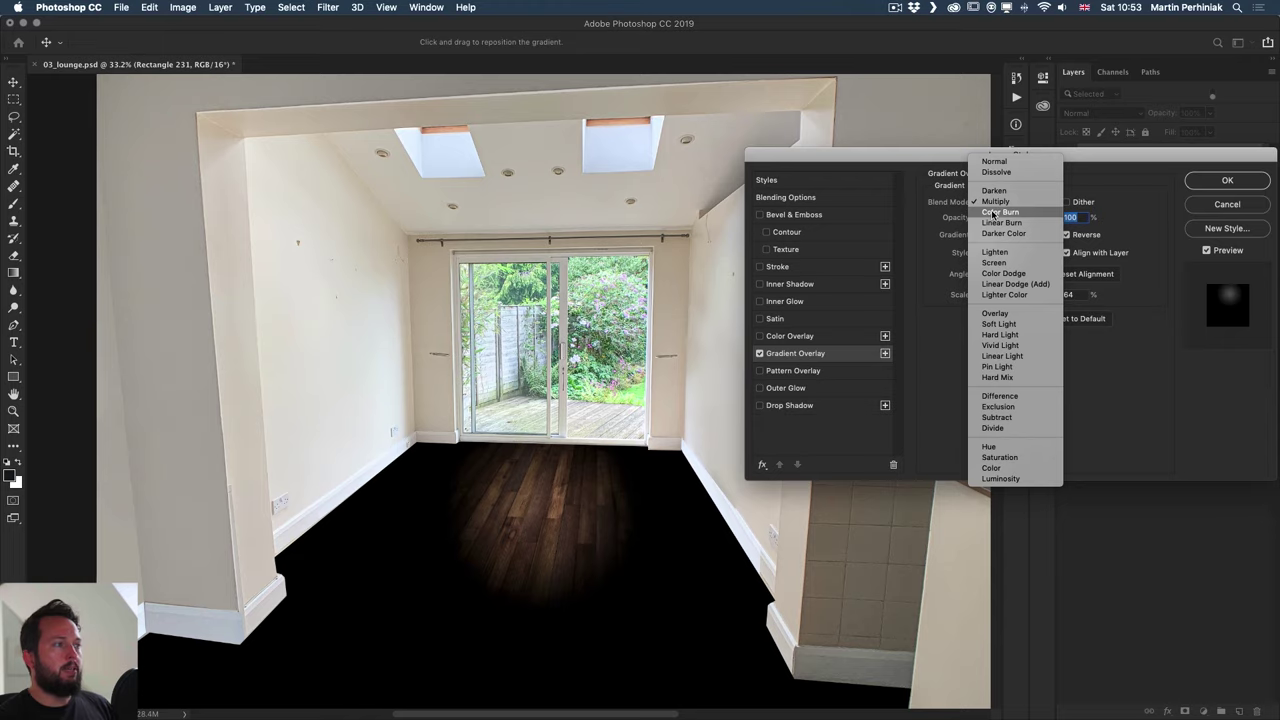
pyautogui.click(1010, 163)
pyautogui.moveTo(506, 524); pyautogui.dragTo(473, 592)
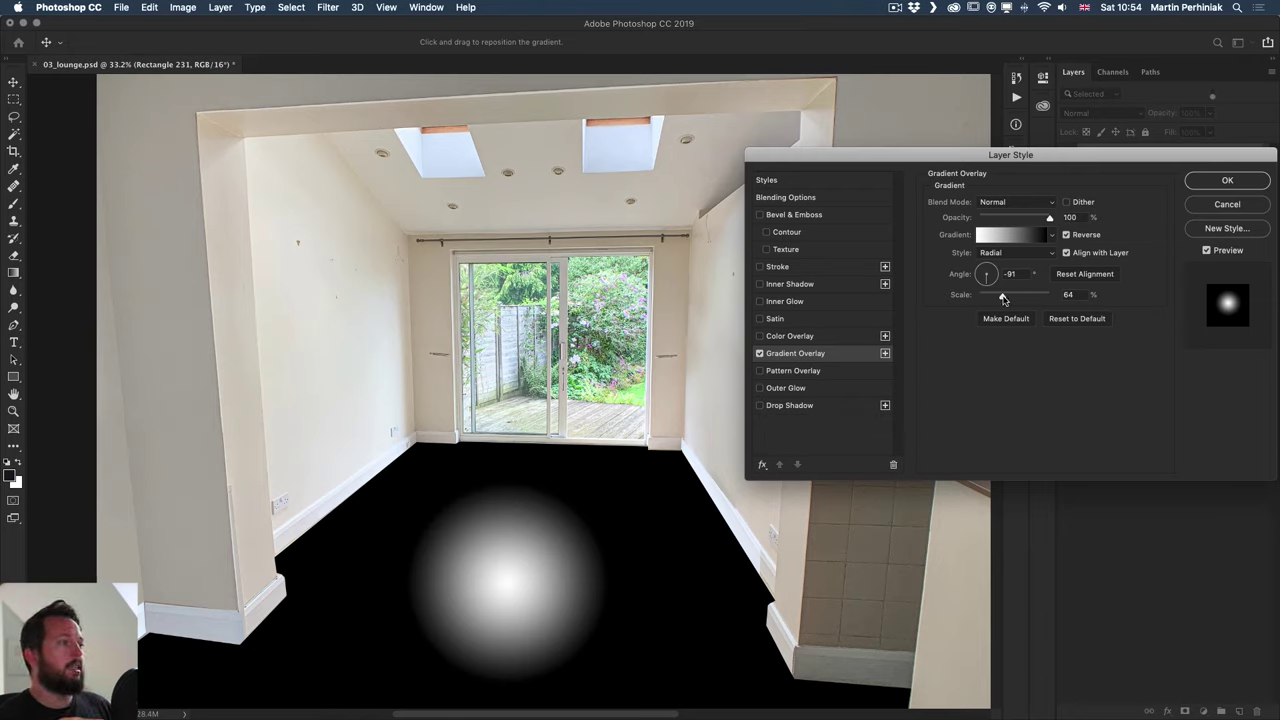
pyautogui.moveTo(1003, 297); pyautogui.dragTo(1034, 297)
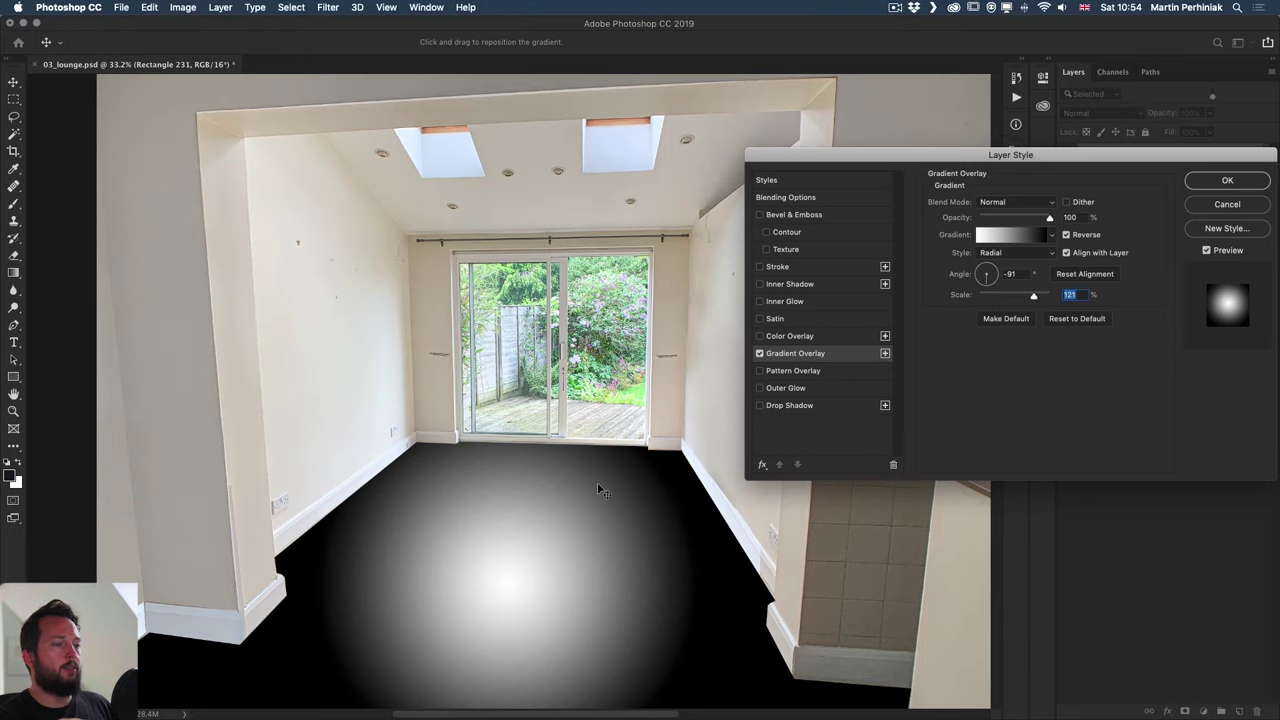
pyautogui.moveTo(449, 600); pyautogui.dragTo(493, 511)
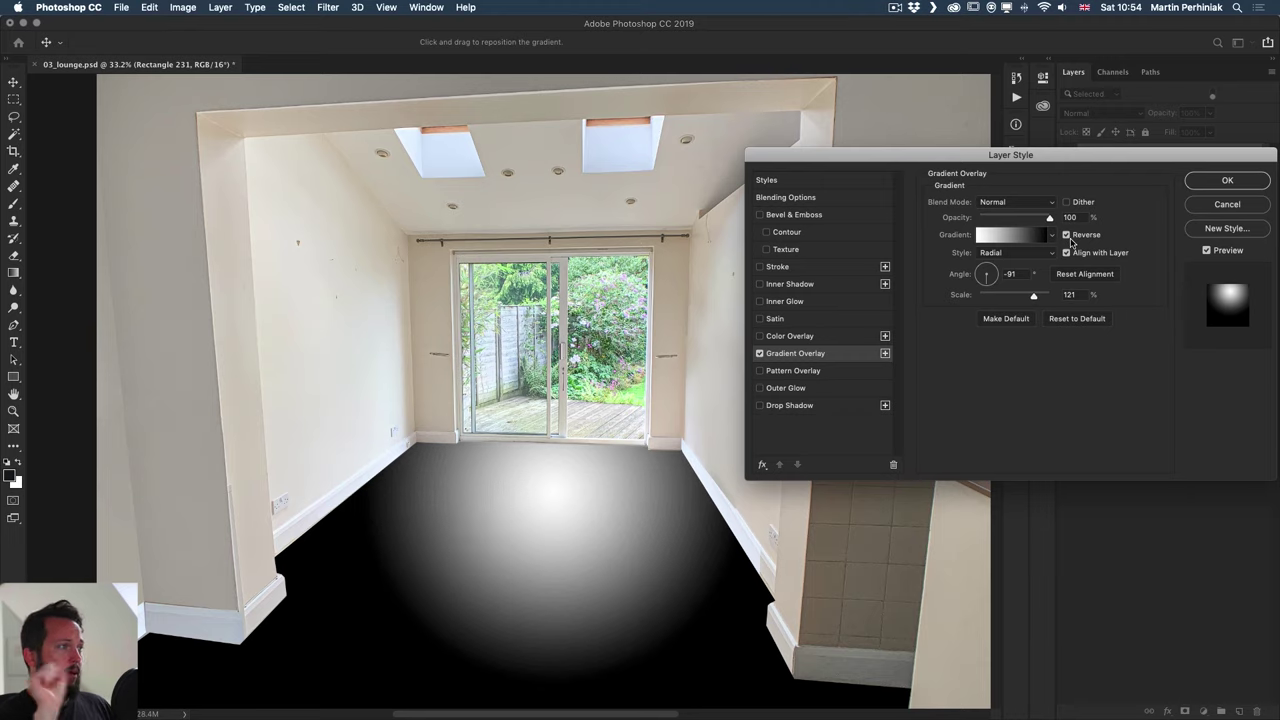
# Switch the gradient to Overlay mode at 49% opacity, comparing the lighting on and off
pyautogui.click(1013, 204)
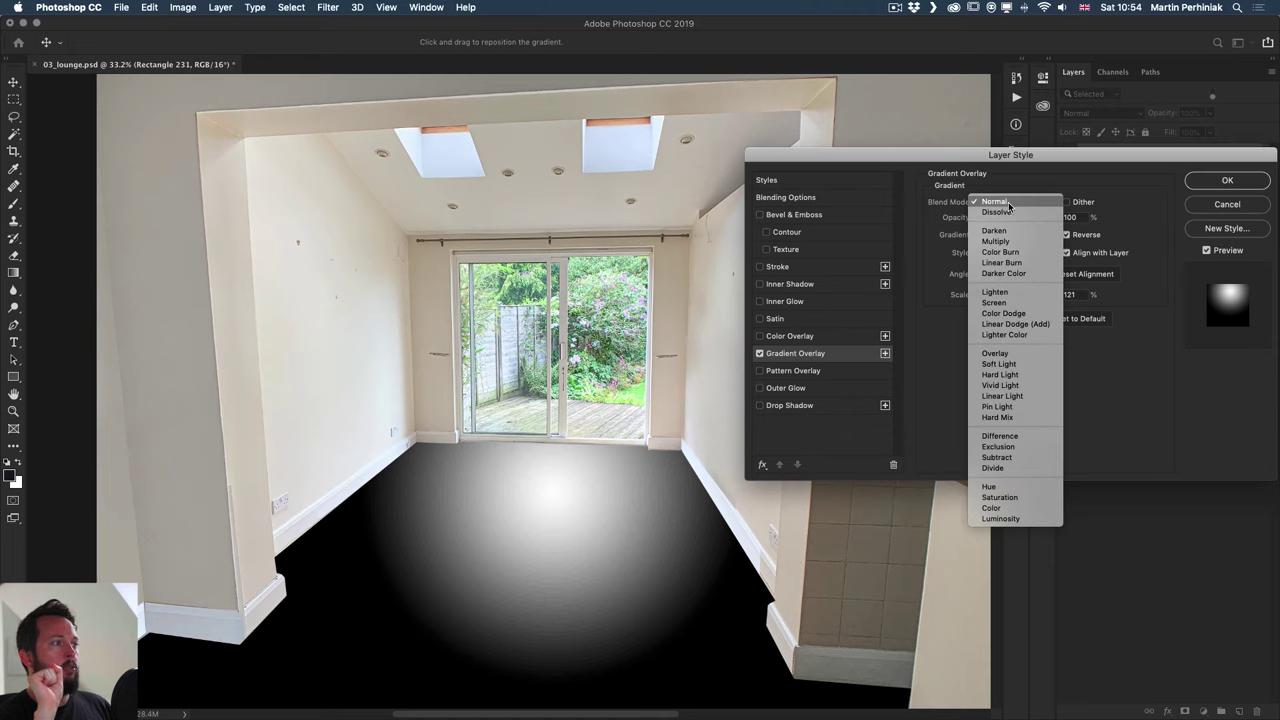
pyautogui.click(1010, 353)
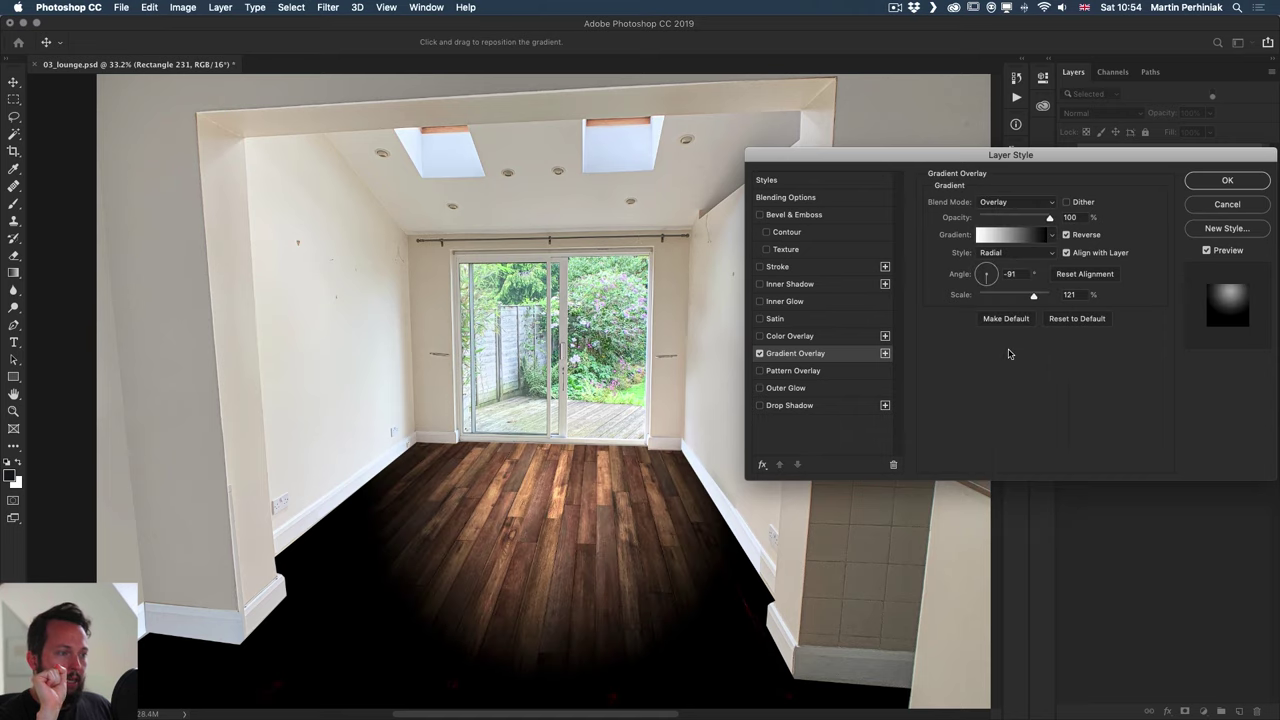
pyautogui.moveTo(581, 511); pyautogui.dragTo(568, 535)
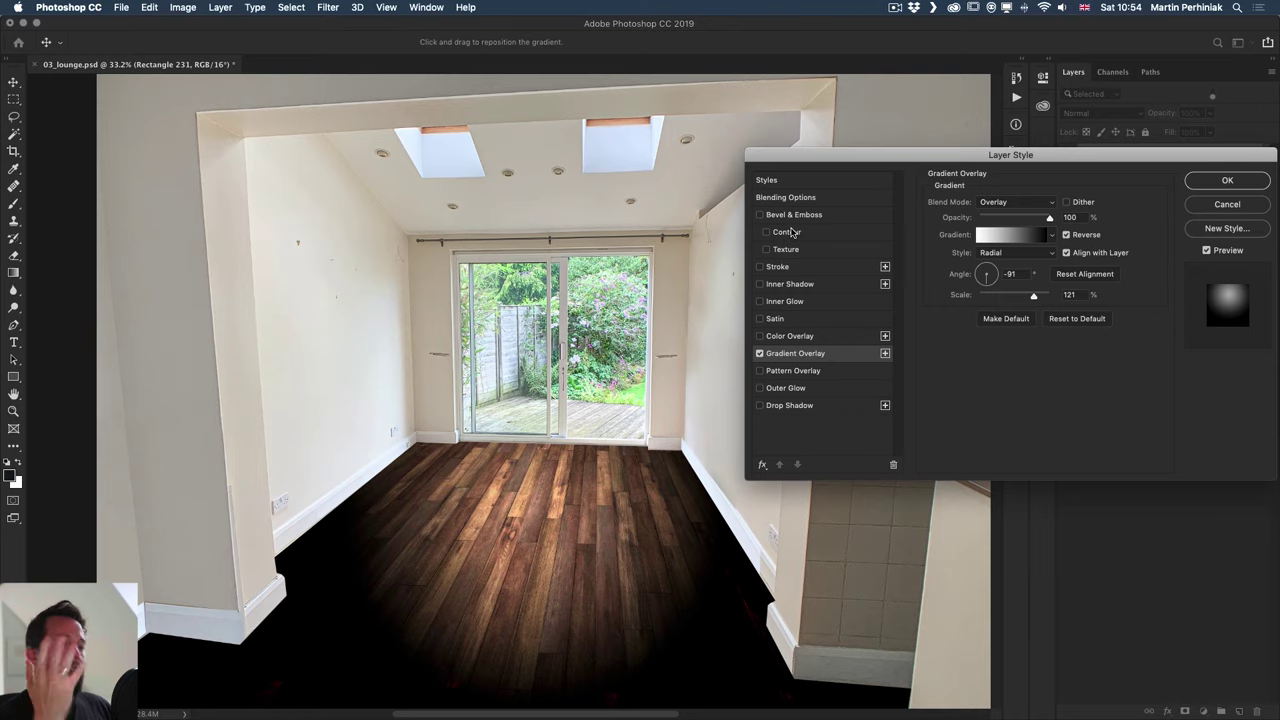
pyautogui.click(1010, 218)
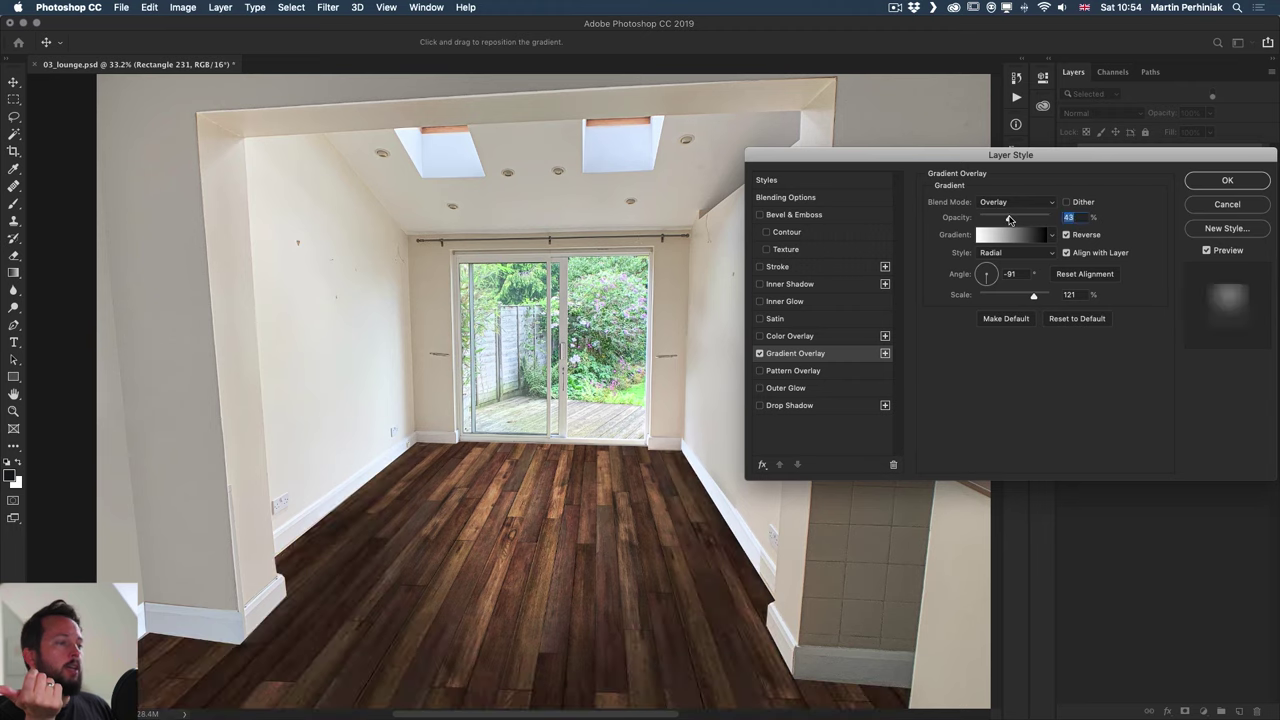
pyautogui.moveTo(1010, 219); pyautogui.dragTo(1008, 219)
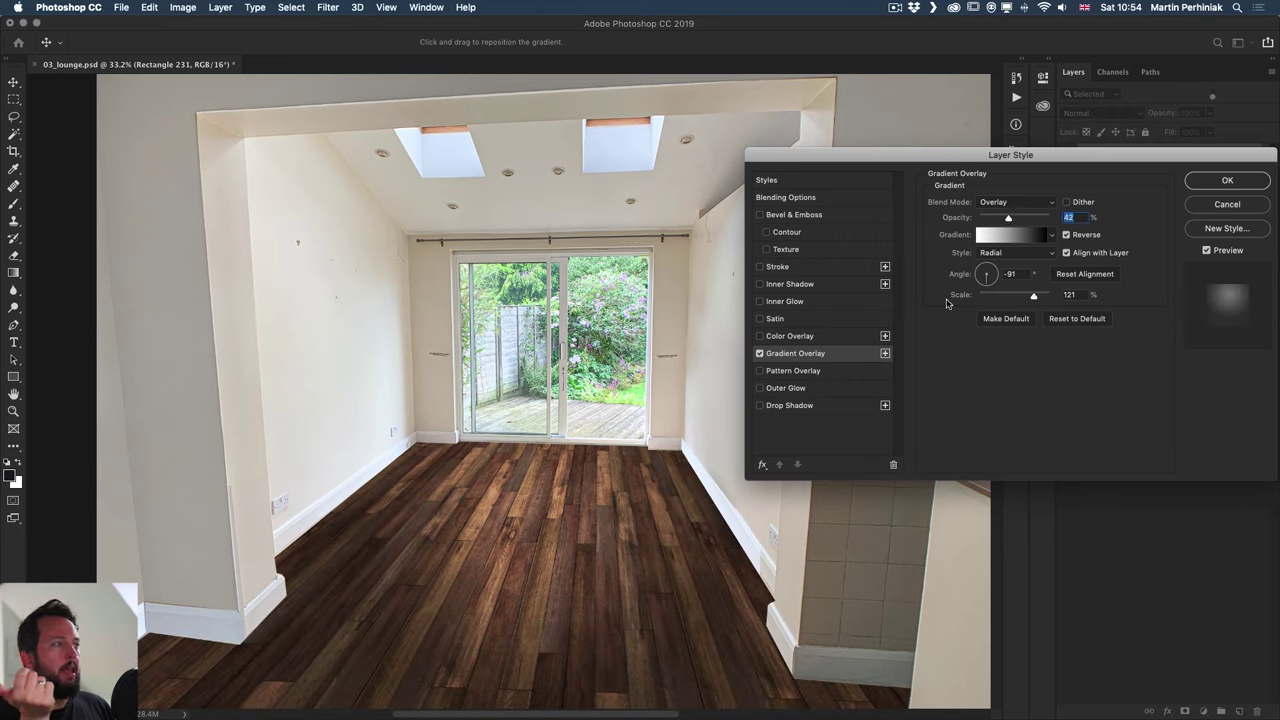
pyautogui.click(759, 354)
pyautogui.click(759, 354)
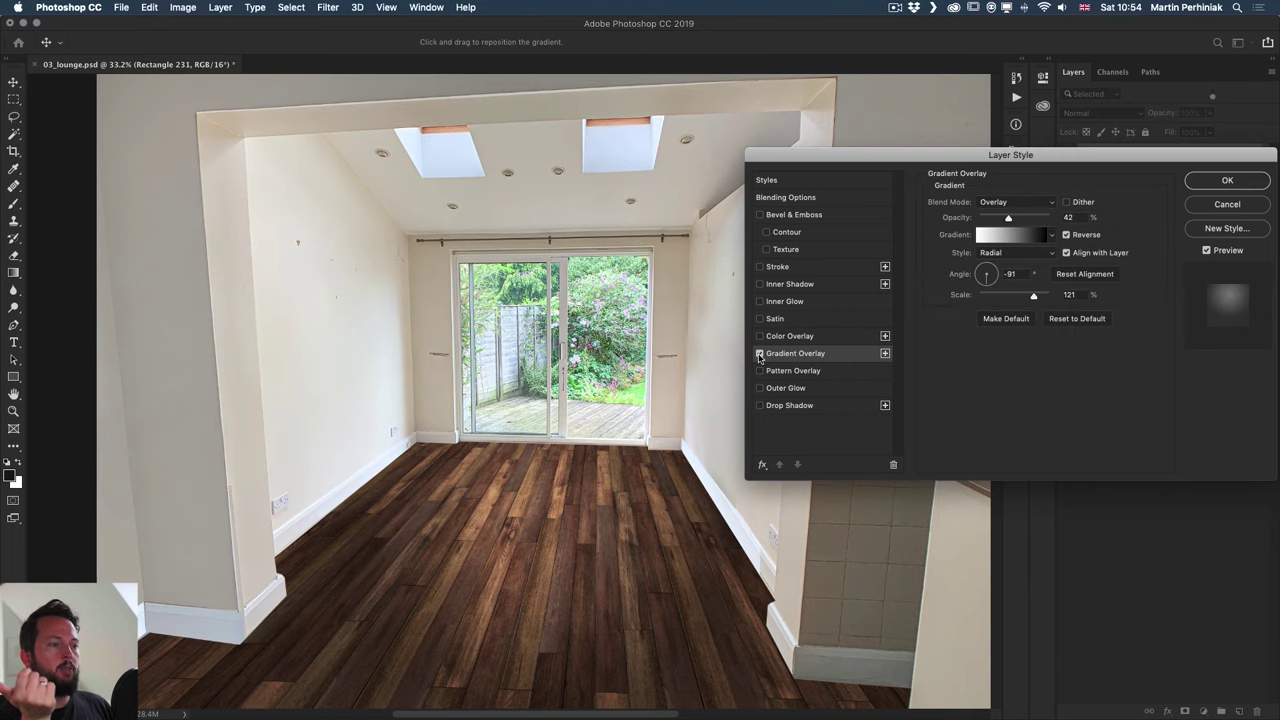
pyautogui.click(759, 354)
pyautogui.click(759, 354)
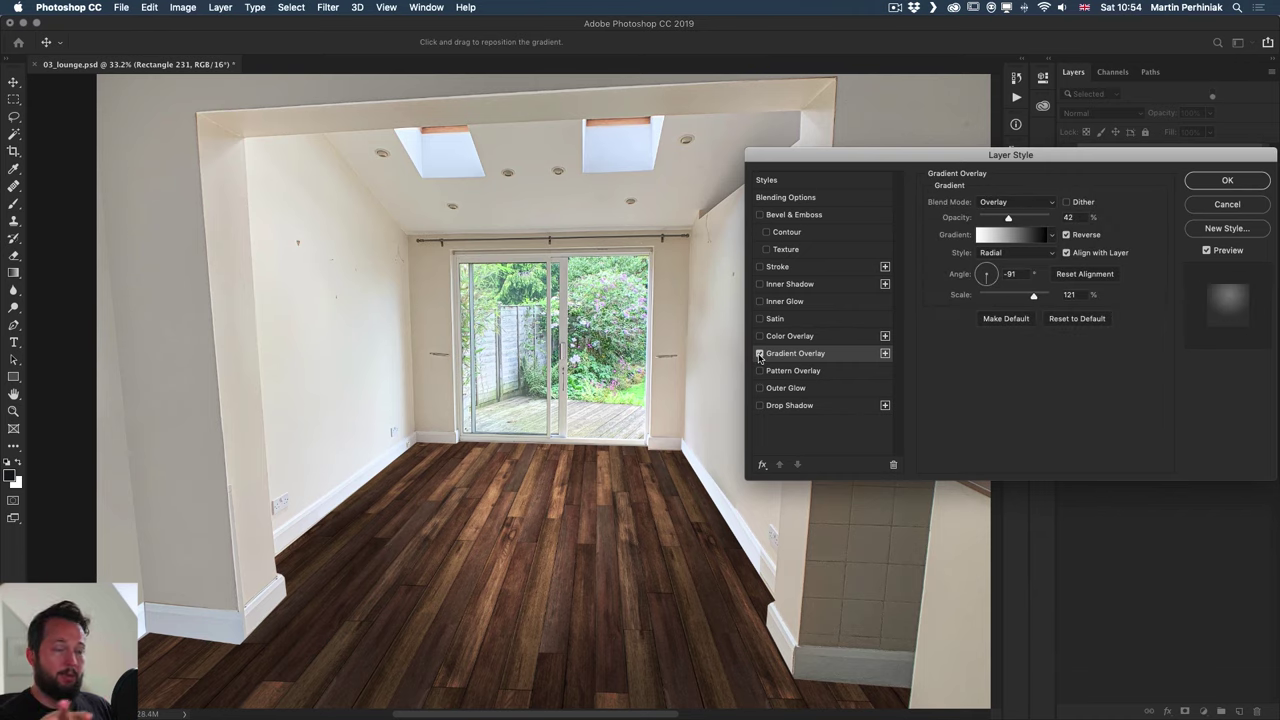
pyautogui.moveTo(1008, 218); pyautogui.dragTo(1014, 219)
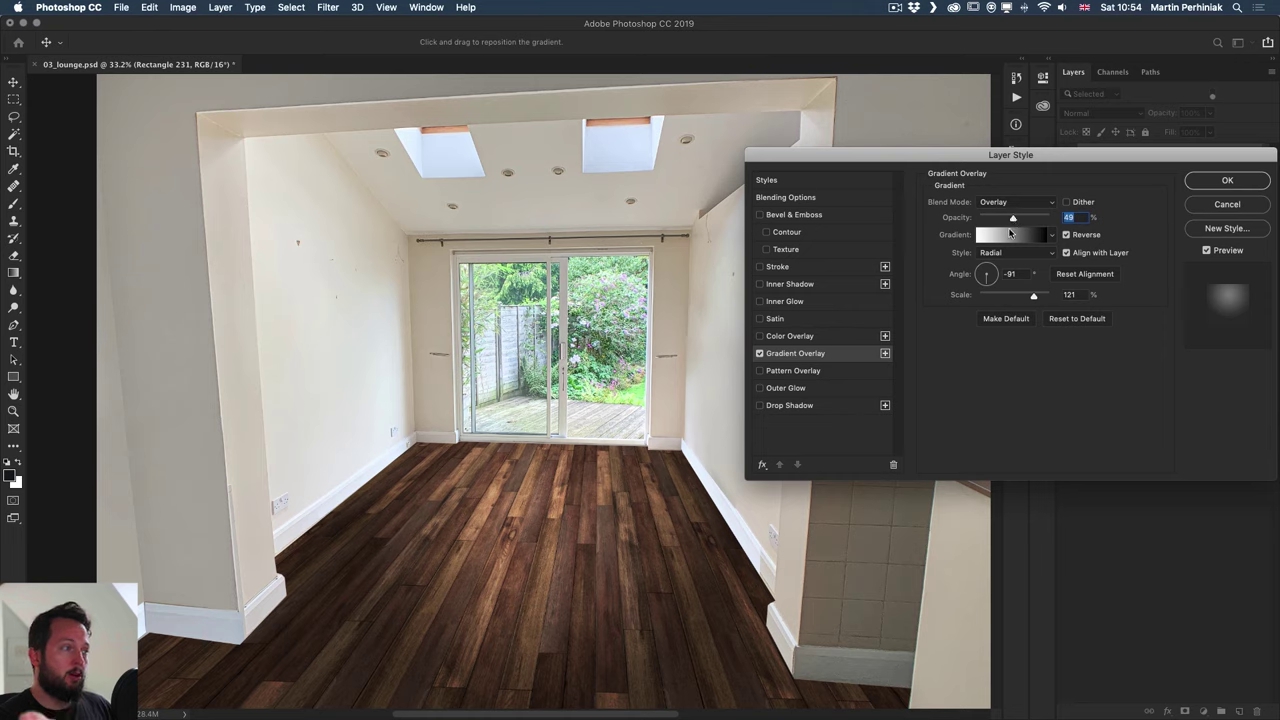
# Set the gradient's left stop to a dark brown sampled from the wood floor
pyautogui.click(1012, 235)
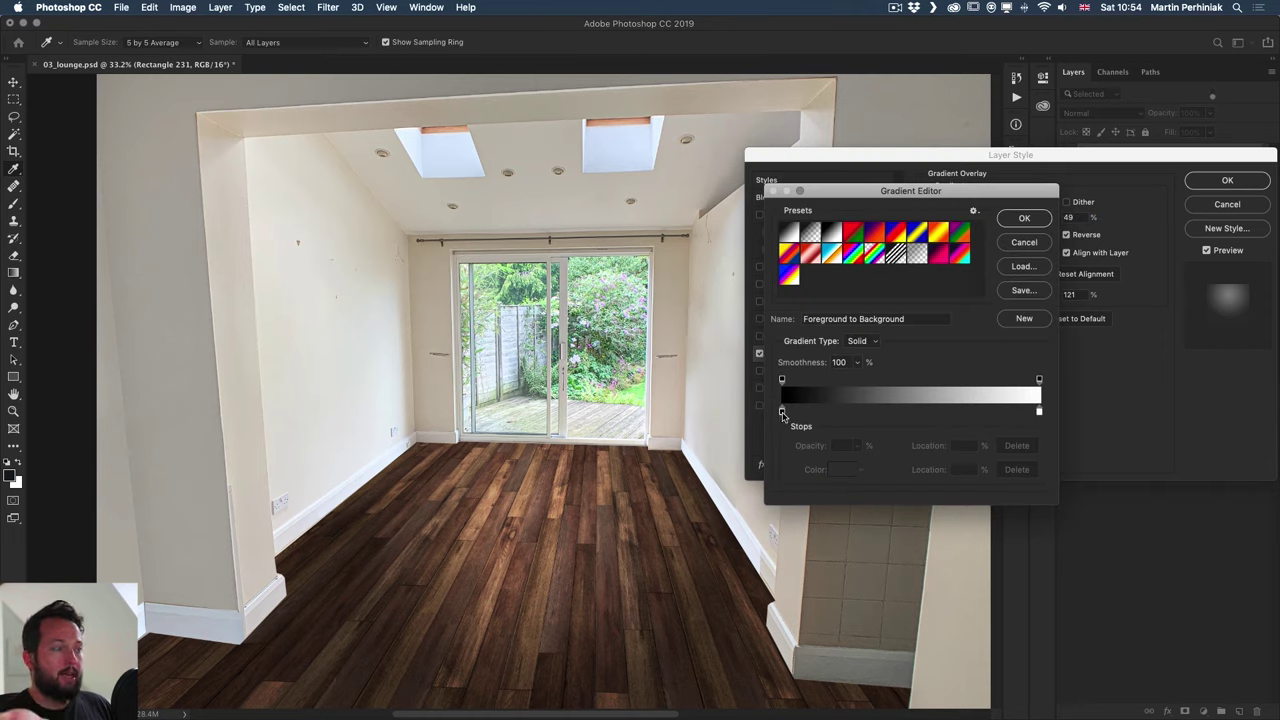
pyautogui.doubleClick(782, 412)
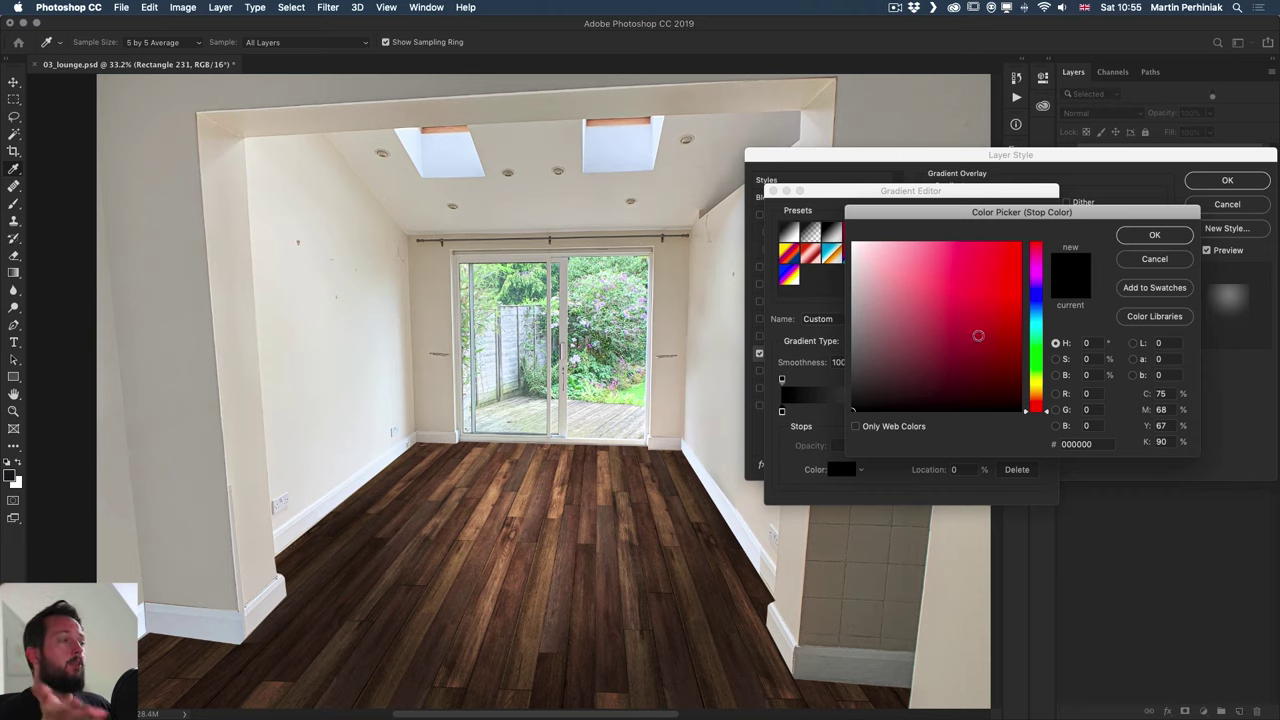
pyautogui.click(748, 576)
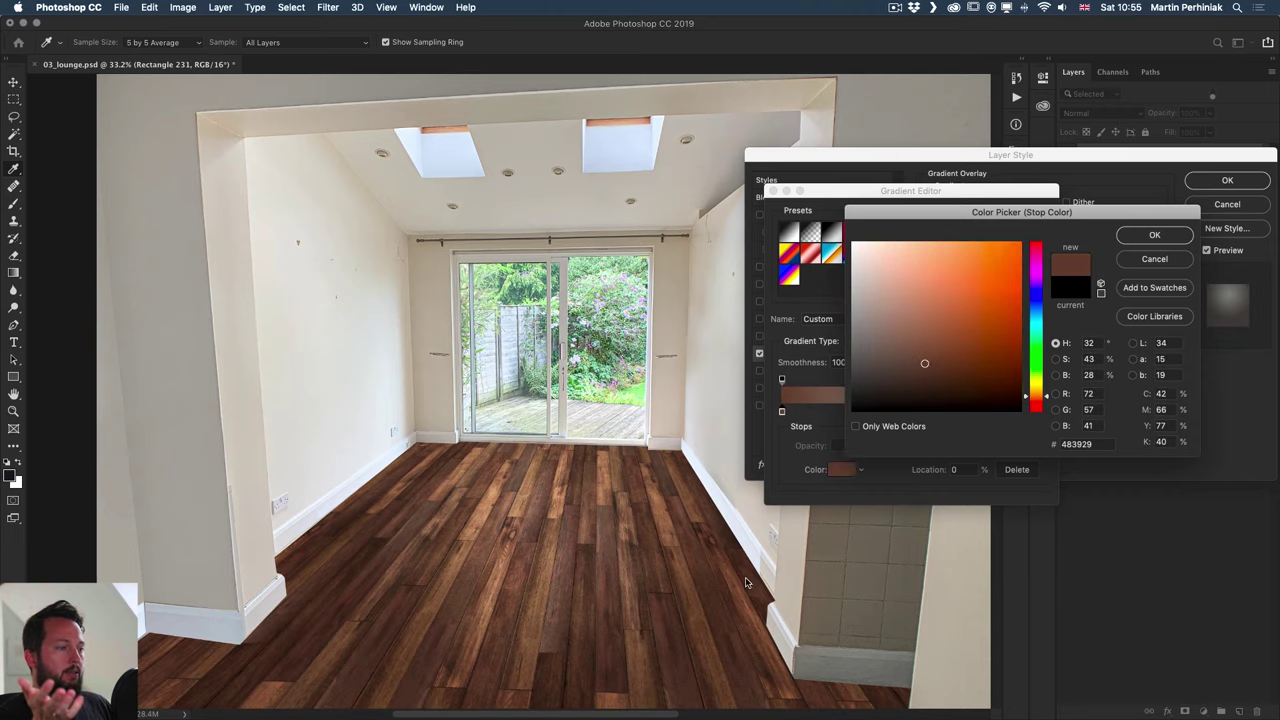
pyautogui.click(960, 376)
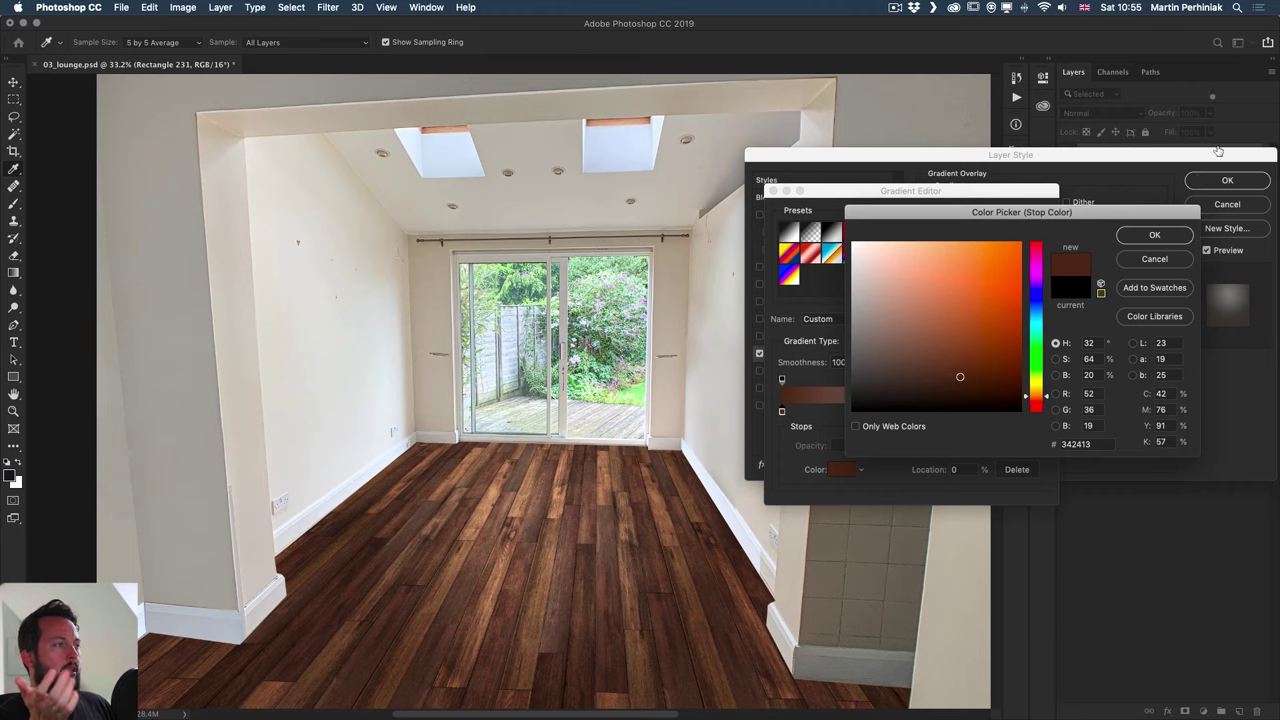
pyautogui.click(1160, 235)
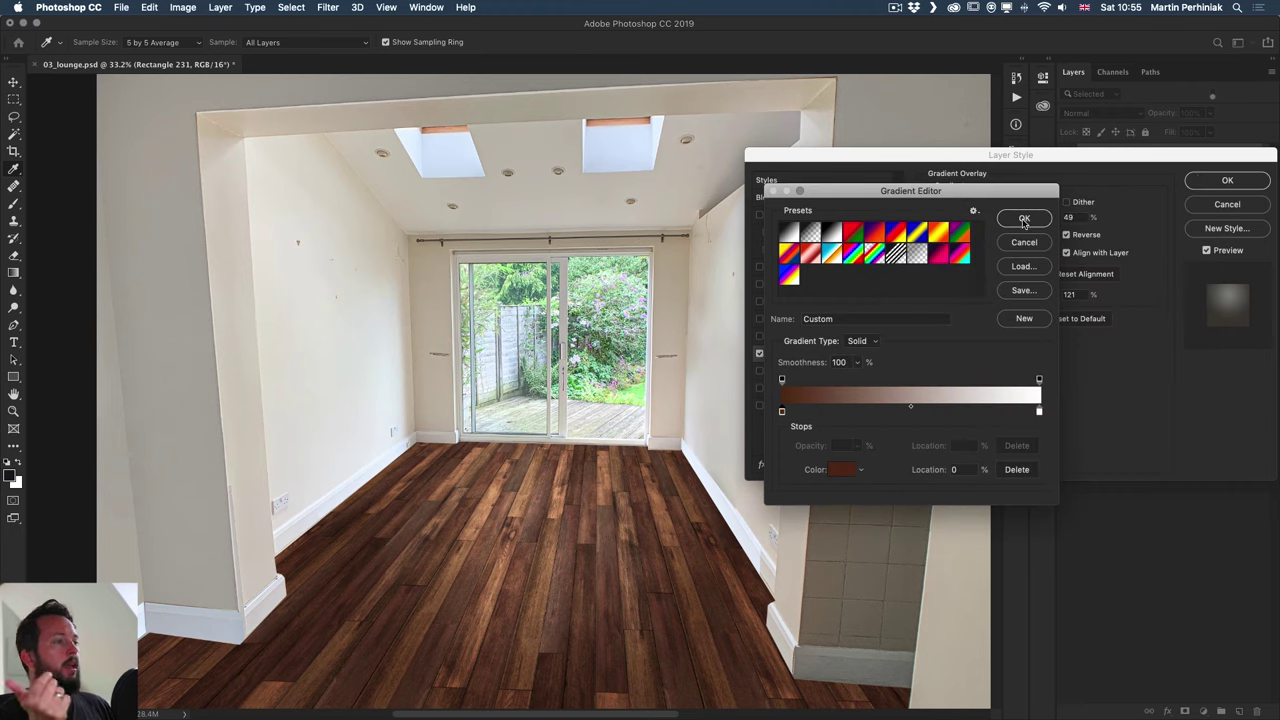
# Try lilac, teal and light blue for the right stop, then cancel to keep it white
pyautogui.doubleClick(1039, 412)
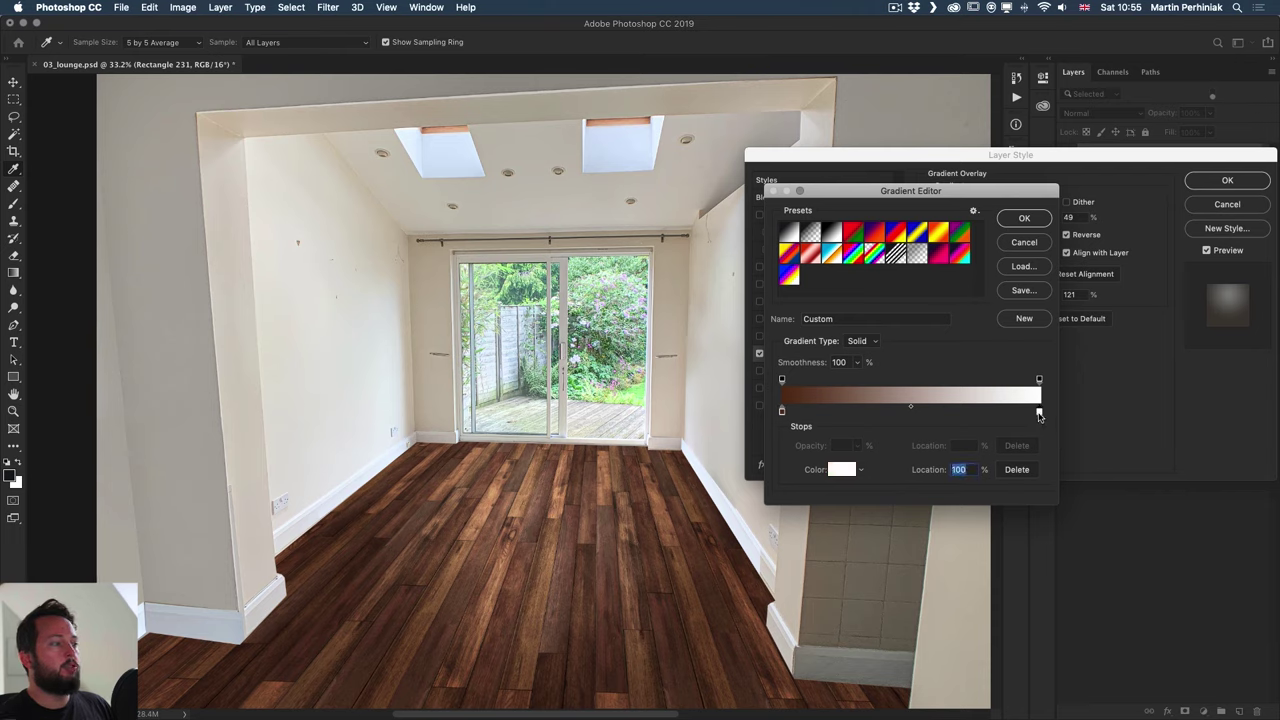
pyautogui.click(621, 376)
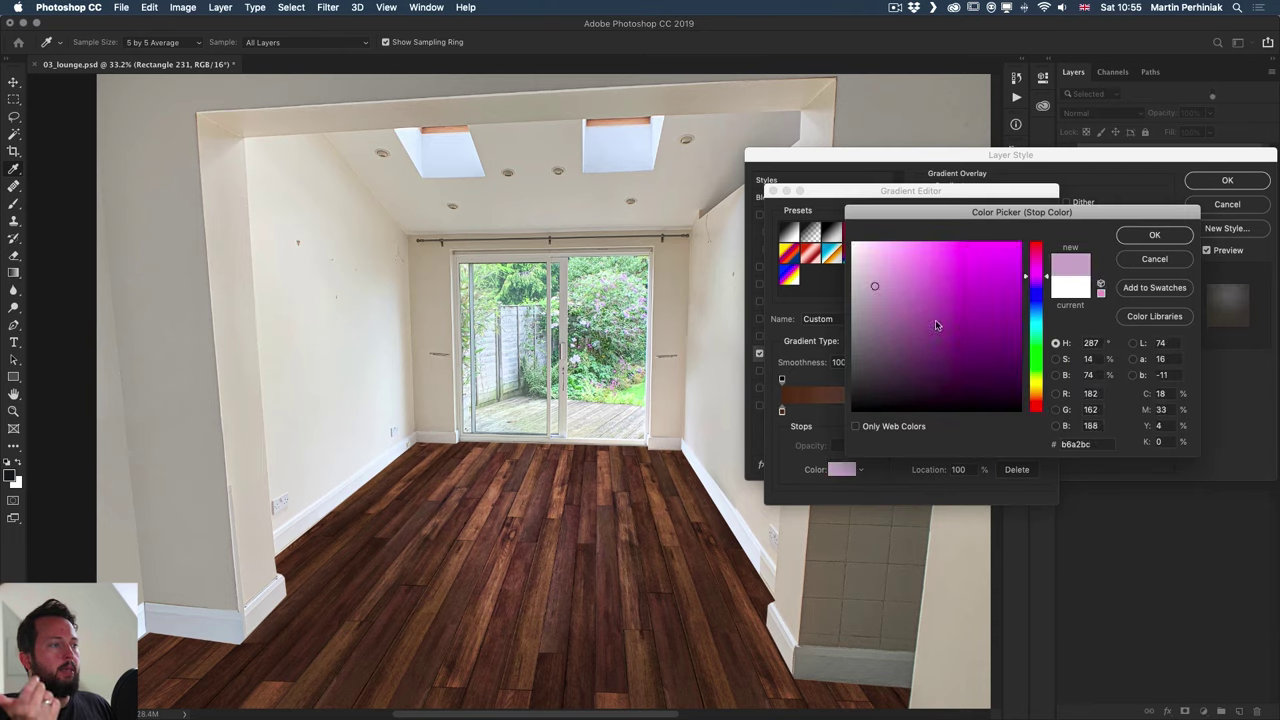
pyautogui.click(1035, 326)
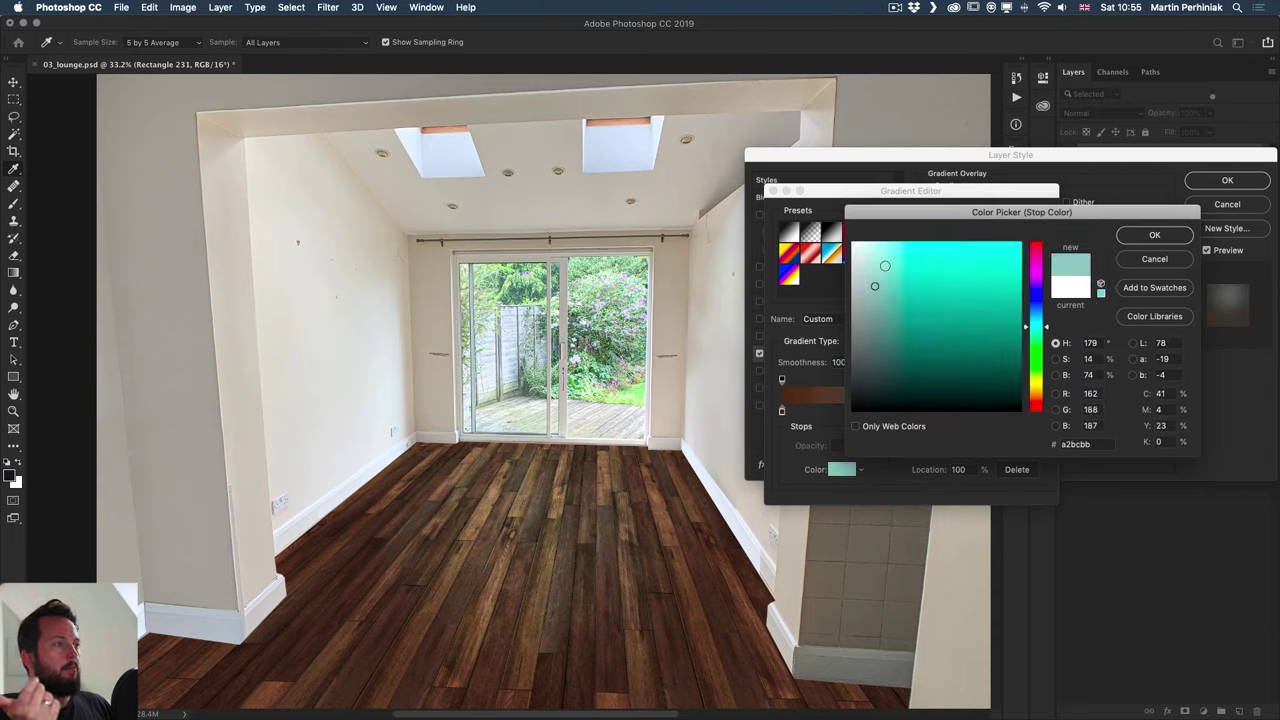
pyautogui.click(1036, 314)
pyautogui.click(880, 250)
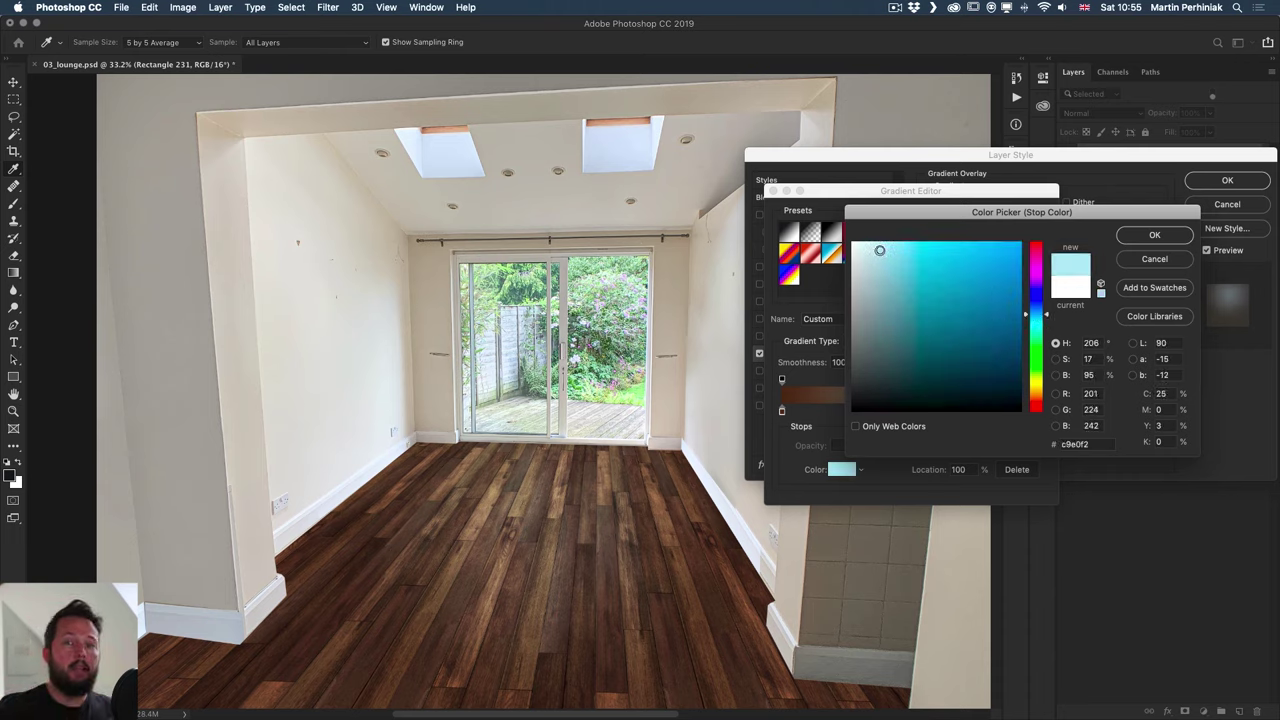
pyautogui.click(1158, 262)
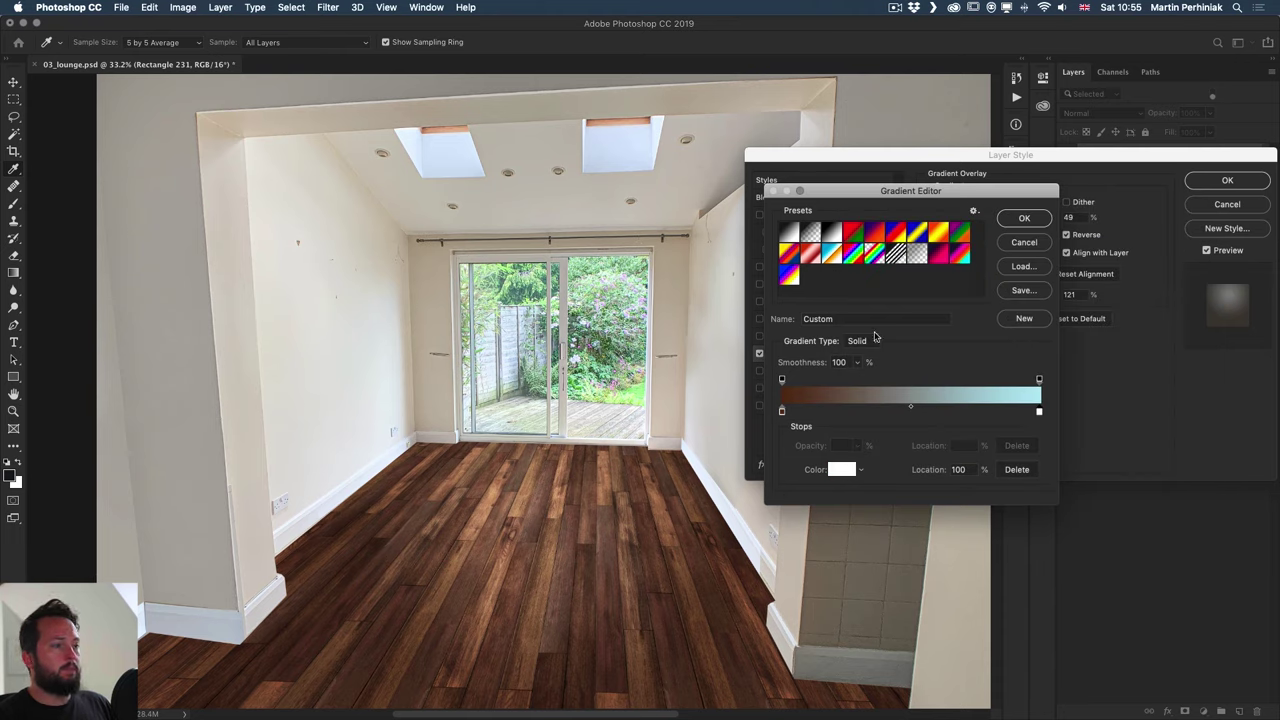
# Accept the brown-to-white gradient, raise the overlay opacity to 72% and apply, comparing the effects on and off
pyautogui.click(1024, 218)
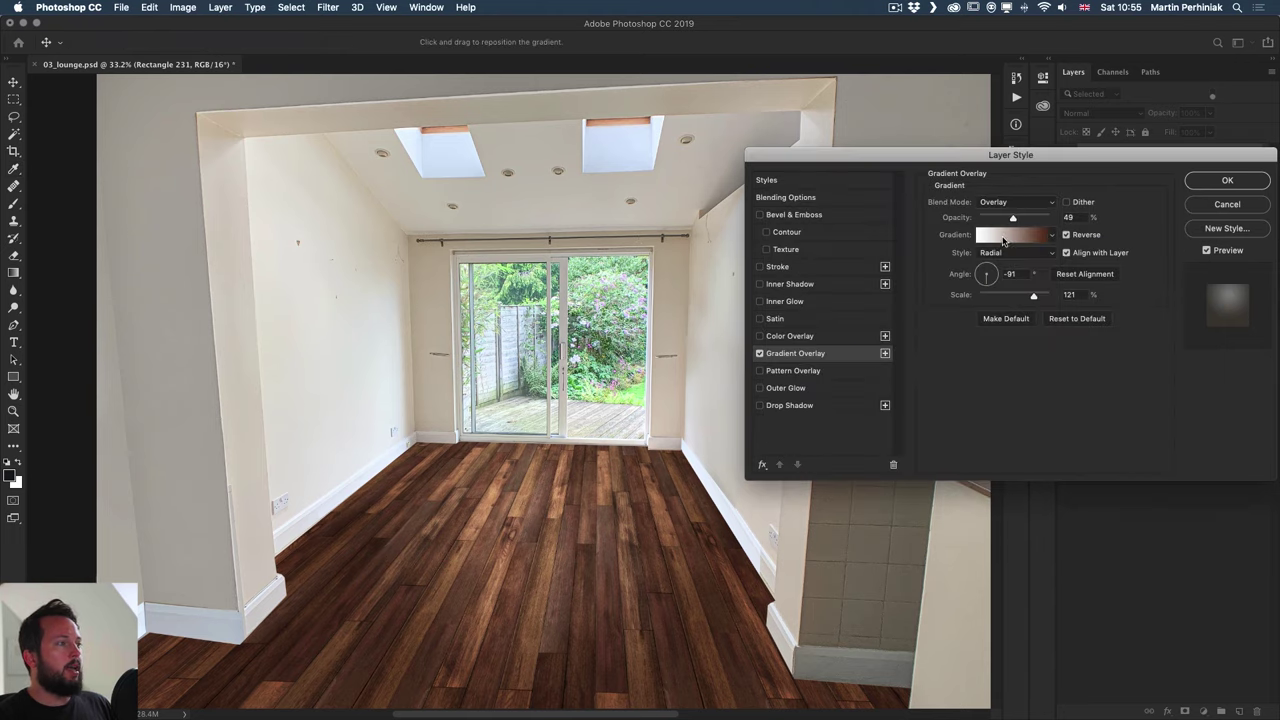
pyautogui.moveTo(1013, 219); pyautogui.dragTo(1030, 220)
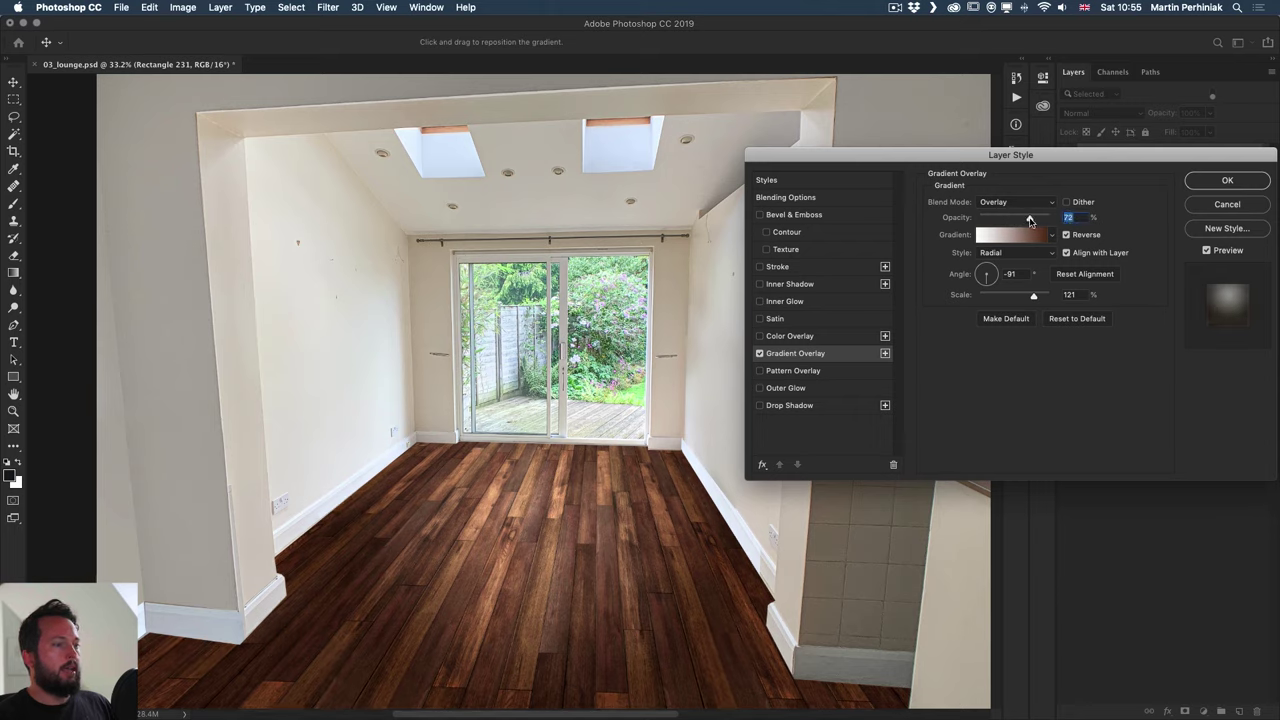
pyautogui.click(759, 355)
pyautogui.click(759, 355)
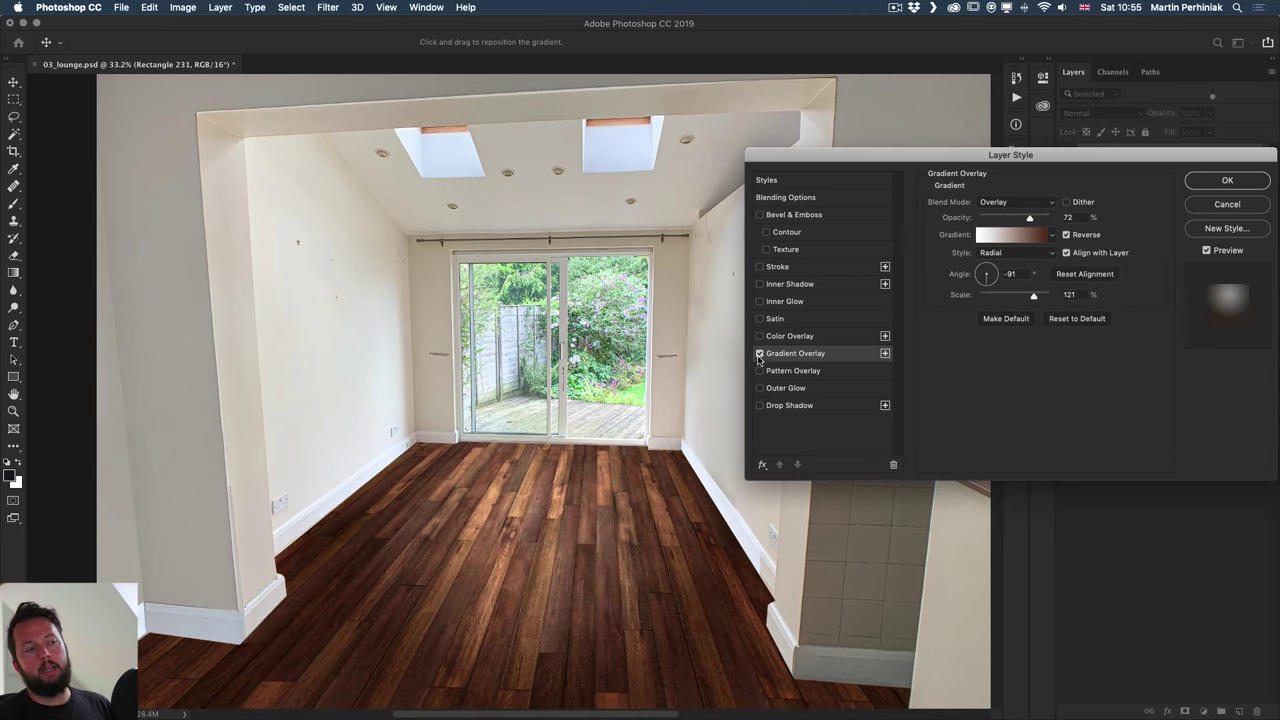
pyautogui.click(1244, 184)
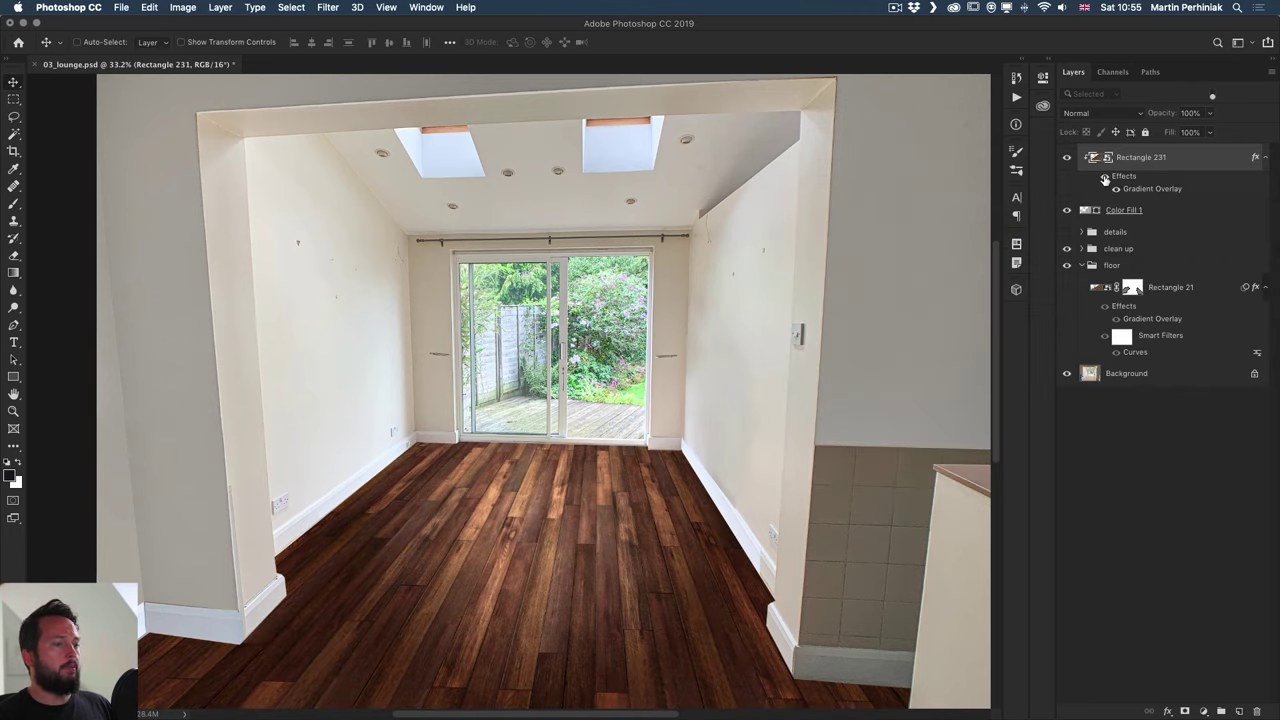
pyautogui.click(1104, 177)
pyautogui.click(1104, 177)
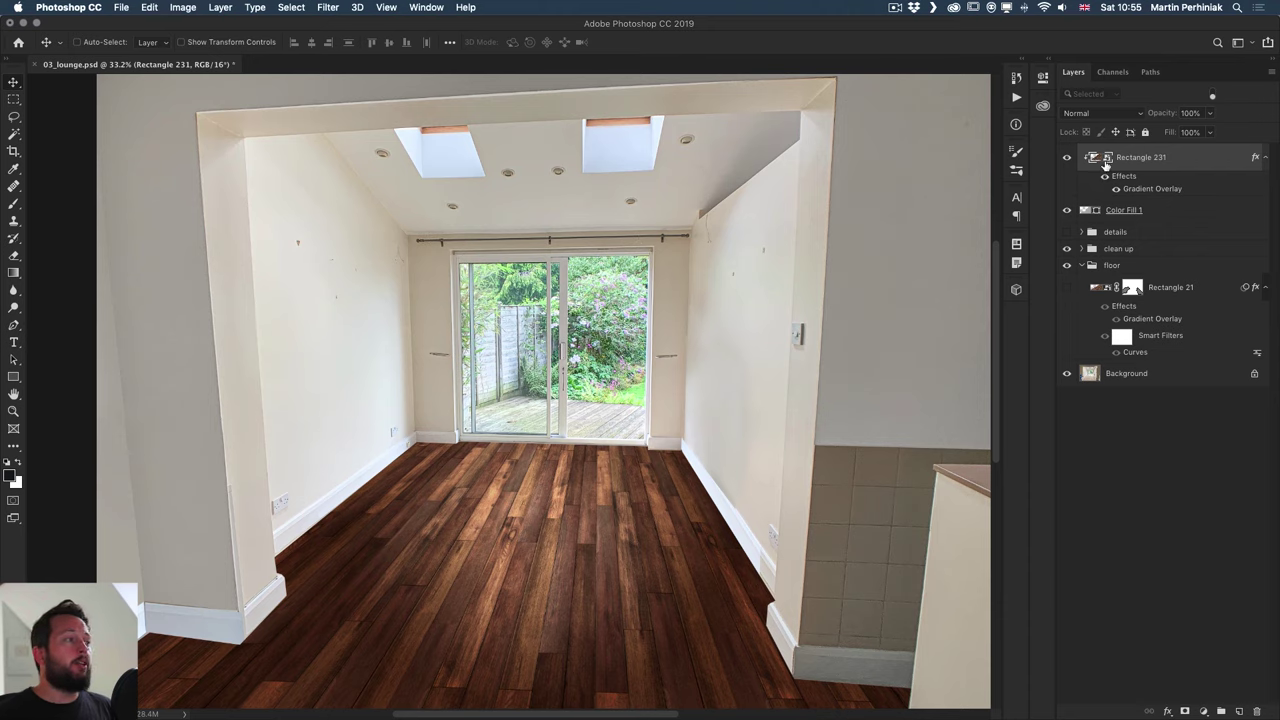
# Turn the LIGHT layer back on inside the Rectangle 231 smart object, then save and close it
pyautogui.doubleClick(1100, 160)
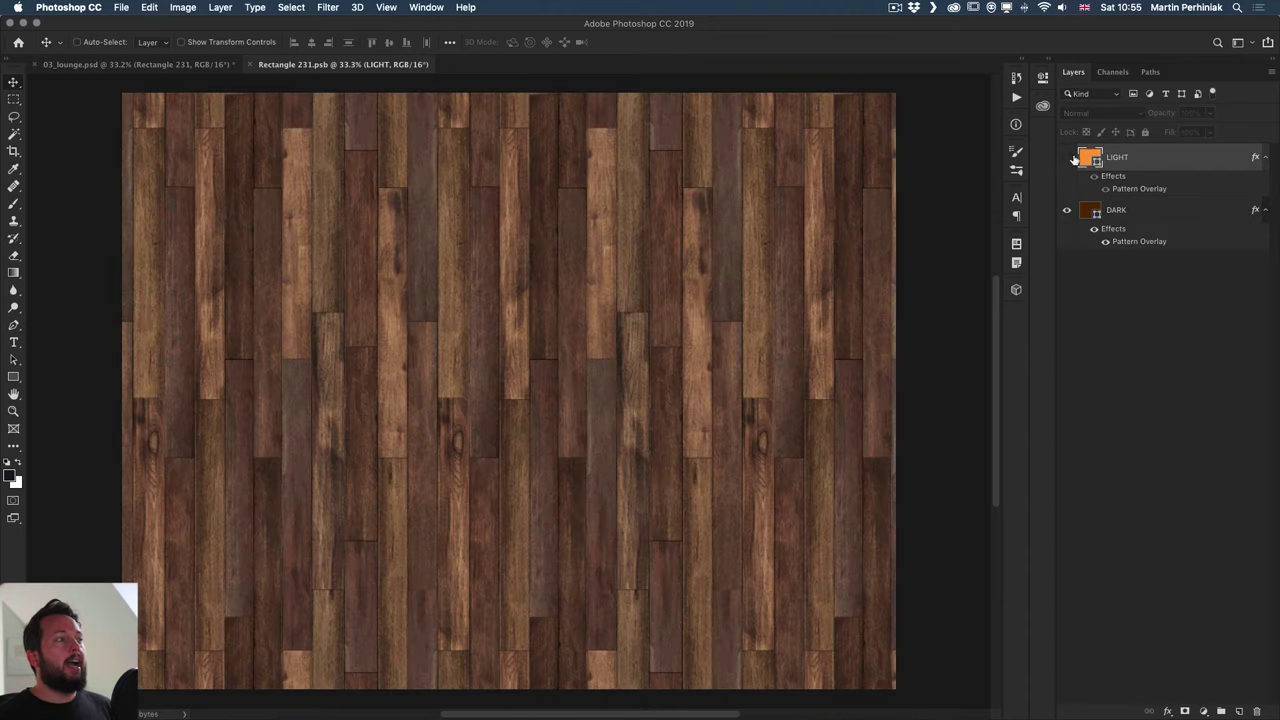
pyautogui.click(1067, 158)
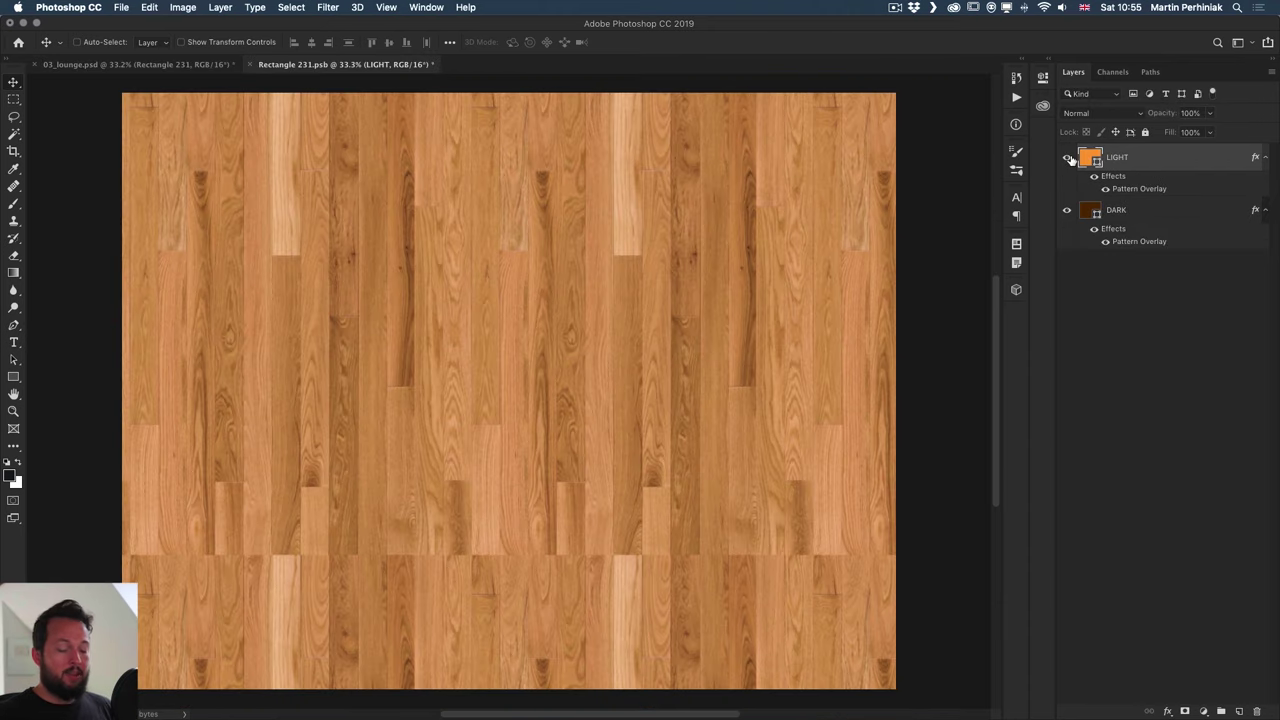
pyautogui.press('super+s')
pyautogui.press('super+s')
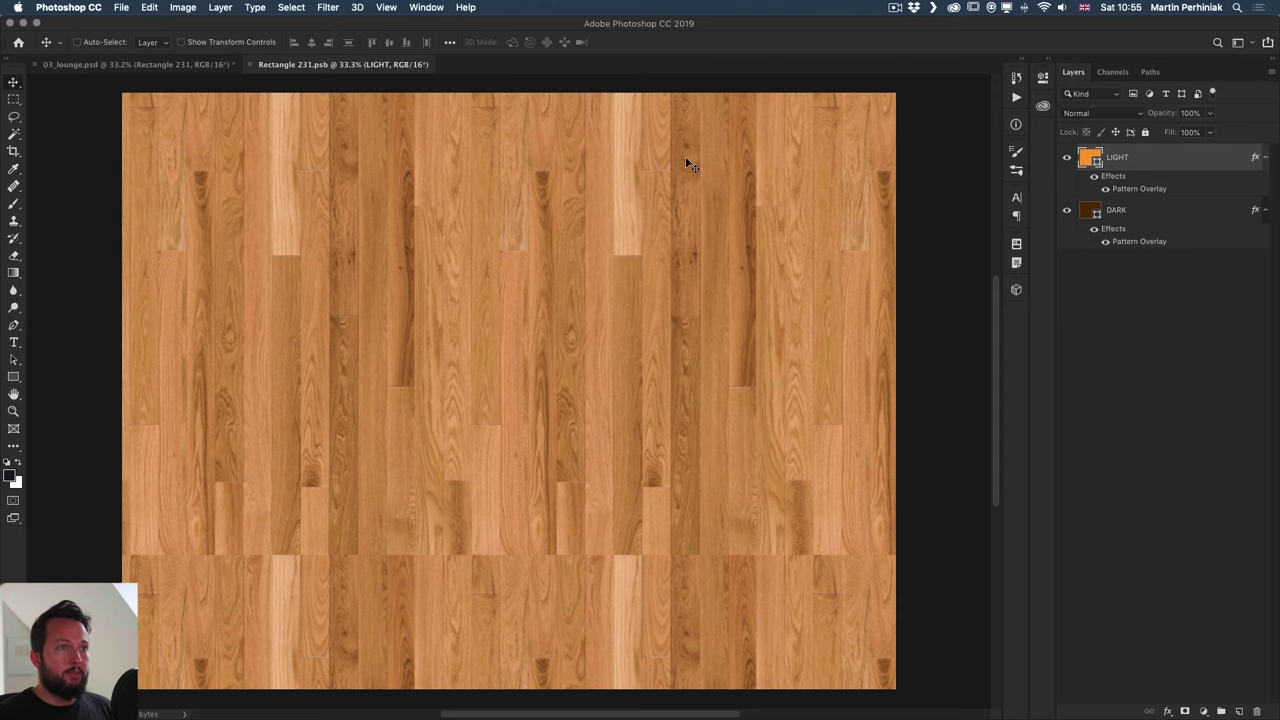
pyautogui.press('super+w')
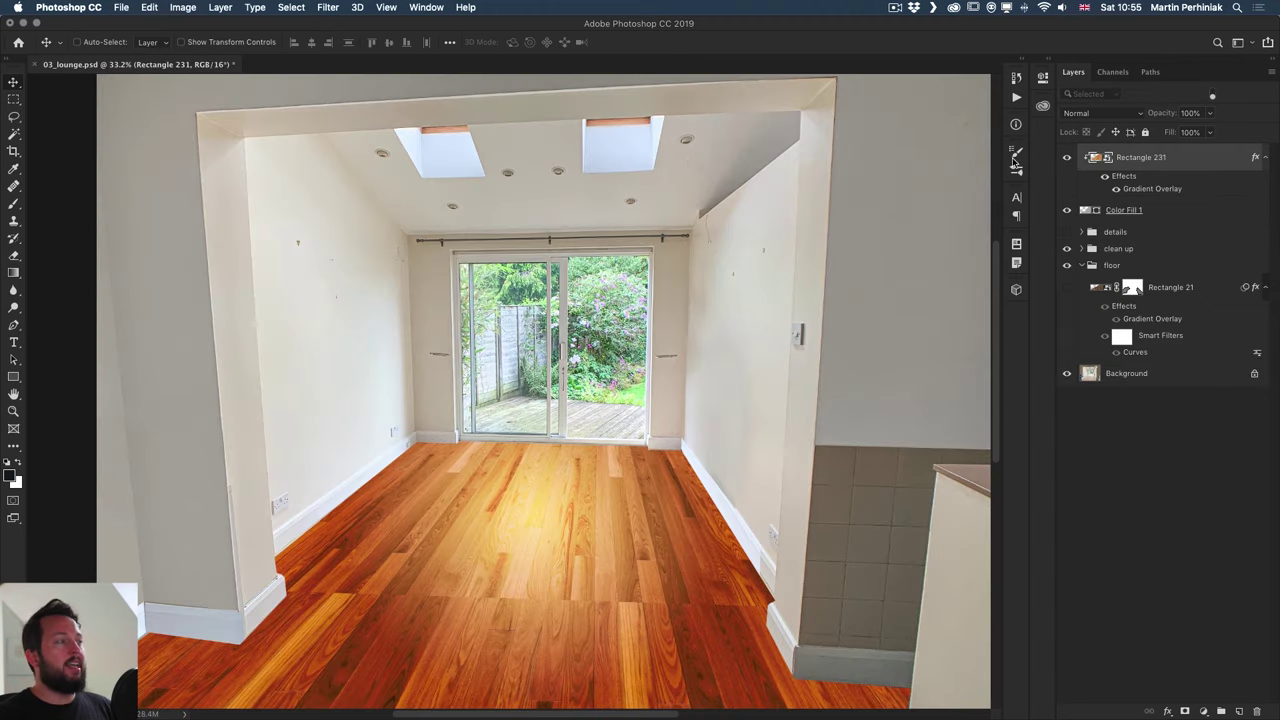
# Change the floor's Gradient Overlay to Multiply blend mode at 52% opacity
pyautogui.doubleClick(1157, 189)
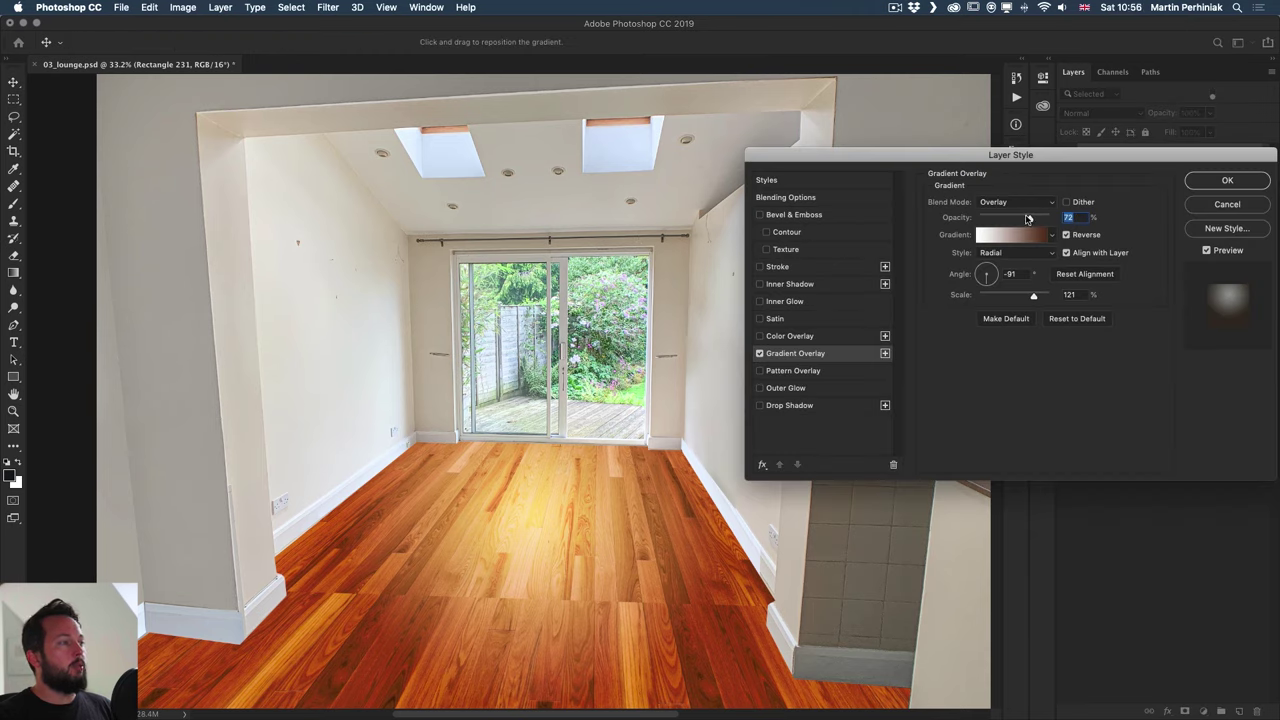
pyautogui.moveTo(1030, 218); pyautogui.dragTo(997, 220)
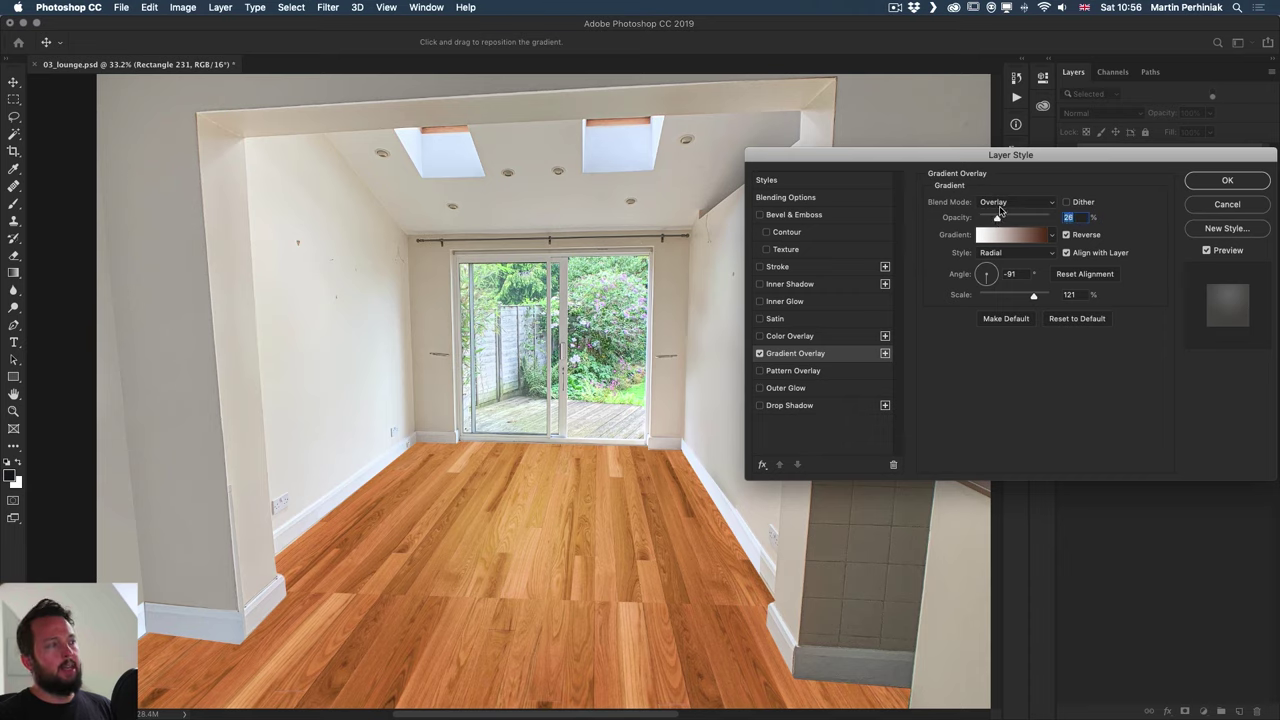
pyautogui.click(1003, 202)
pyautogui.click(1005, 89)
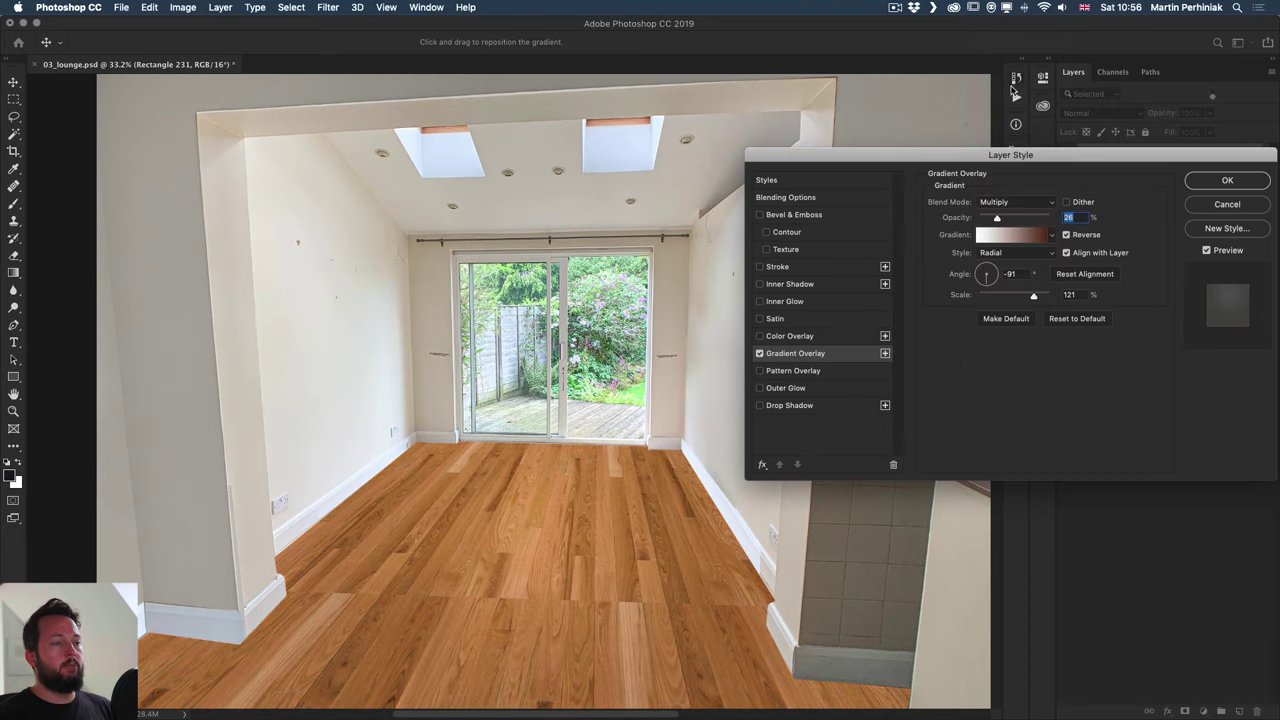
pyautogui.moveTo(1001, 217)
pyautogui.mouseDown()
pyautogui.moveTo(1030, 219)
pyautogui.moveTo(1019, 217)
pyautogui.mouseUp()
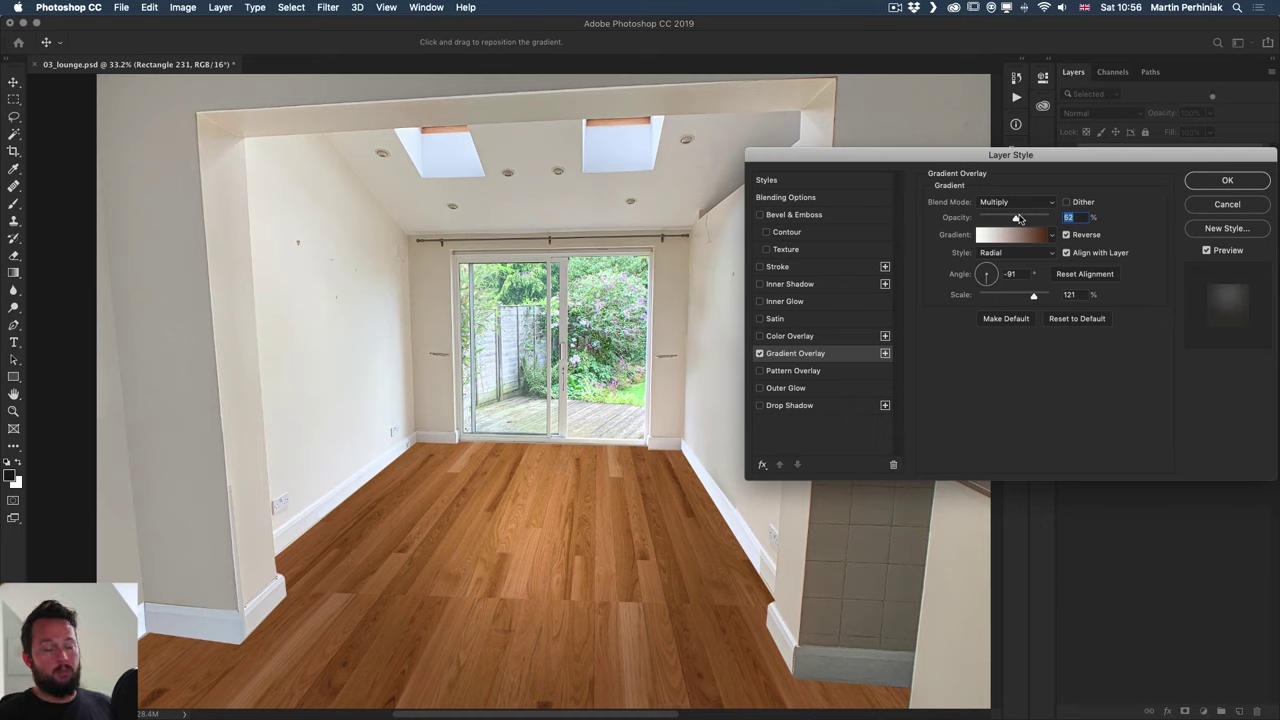
pyautogui.click(1227, 180)
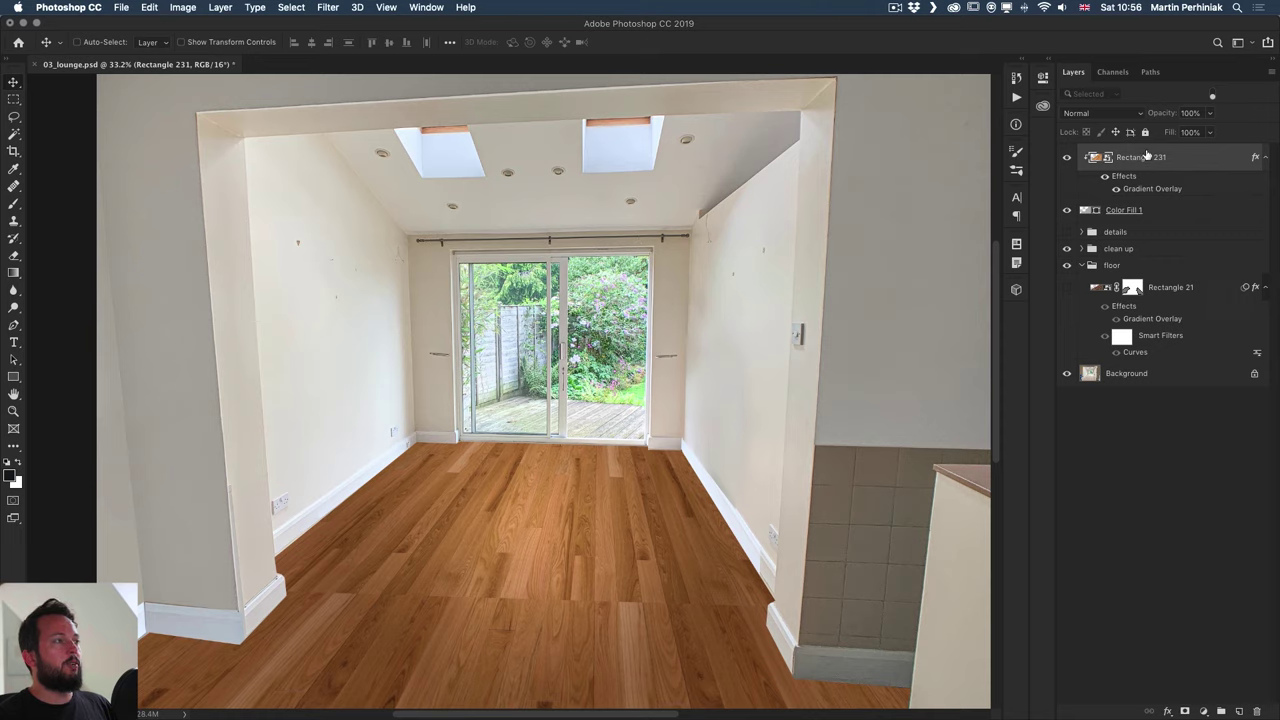
# Move Rectangle 231 and Color Fill 1 below the clean up group and show the details group
pyautogui.keyDown('shift'); pyautogui.click(1137, 211); pyautogui.keyUp('shift')
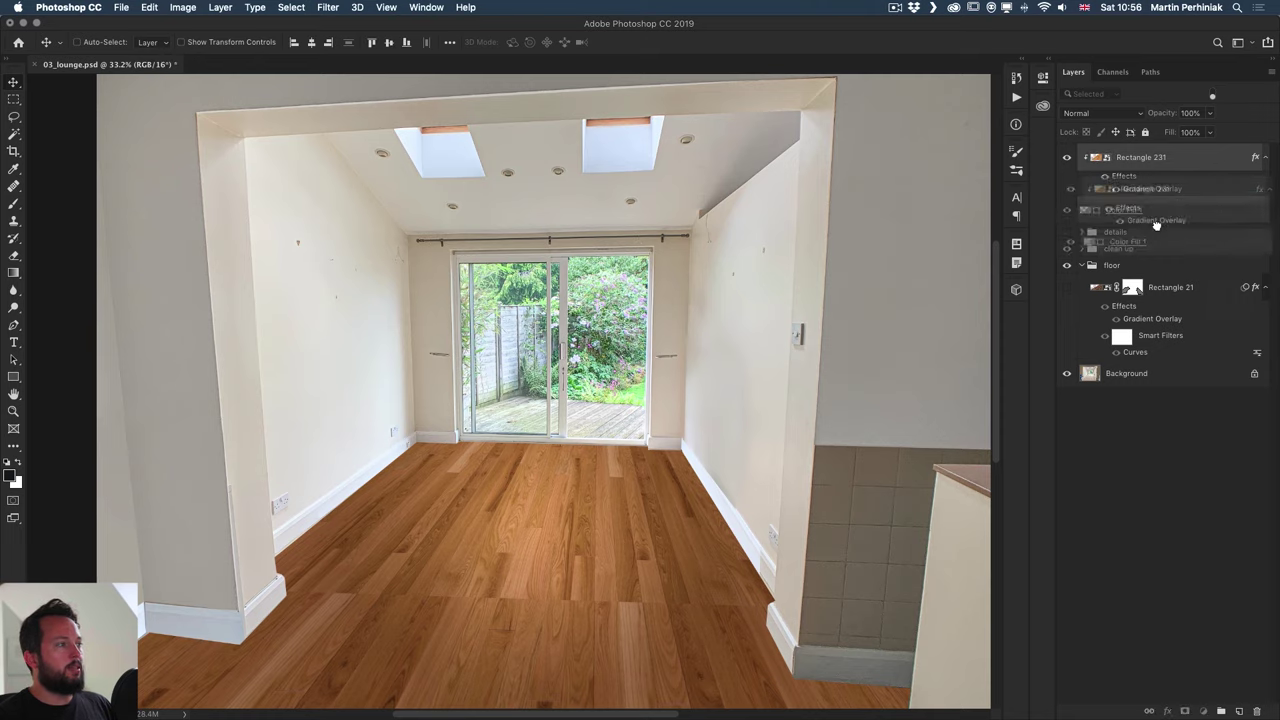
pyautogui.moveTo(1146, 160); pyautogui.dragTo(1155, 258)
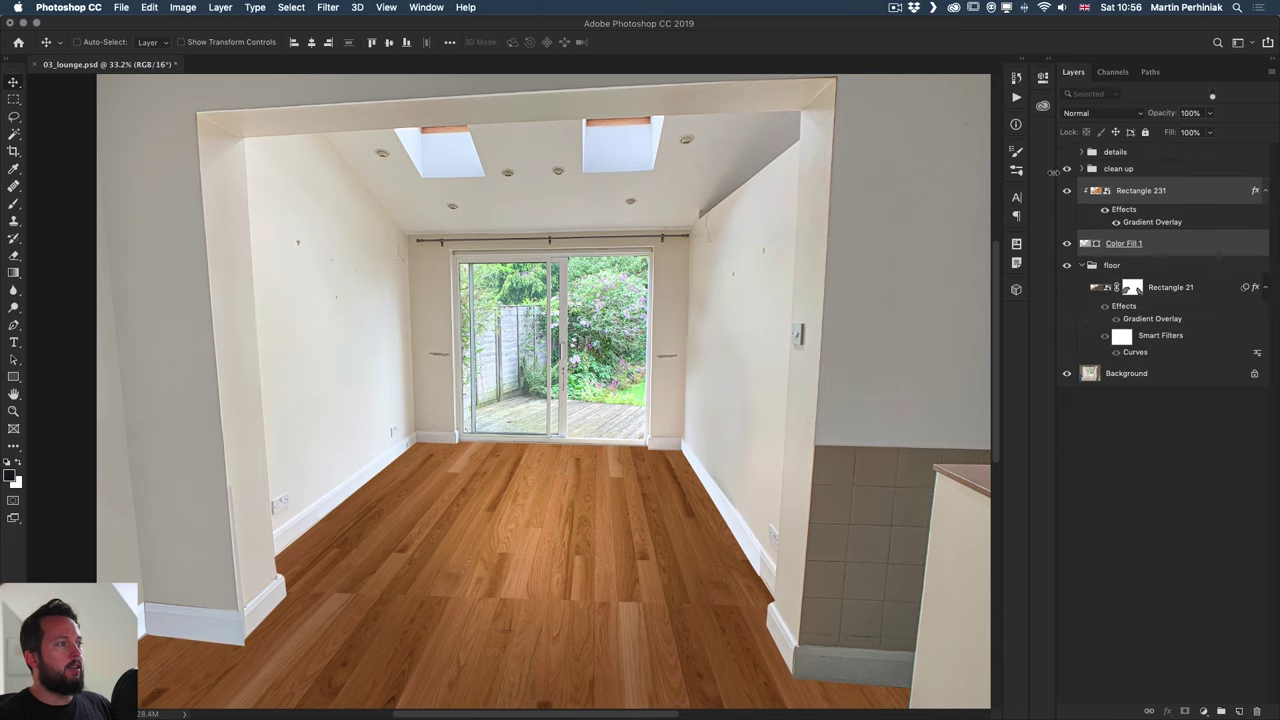
pyautogui.click(1068, 153)
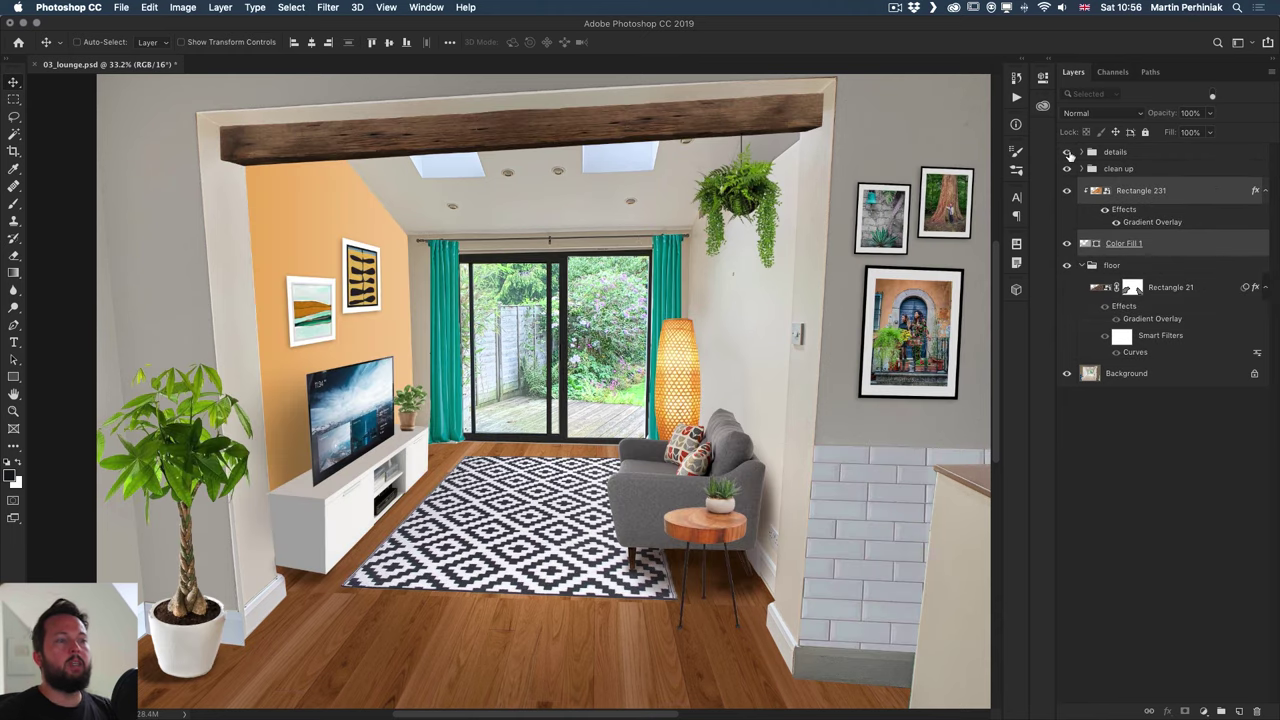